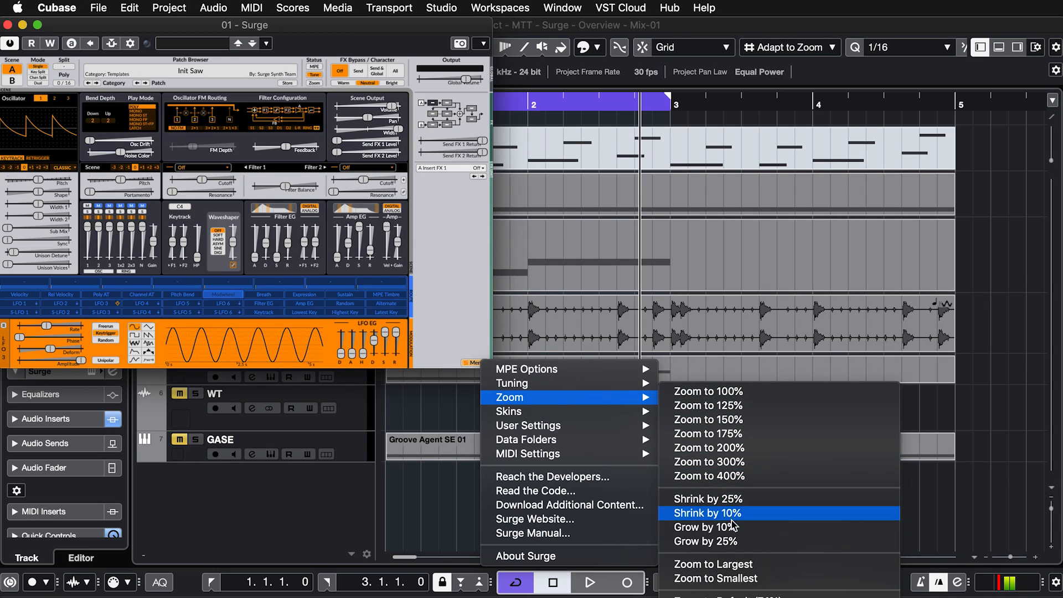
Shrink the Surge plugin window, and set its zoom level to 125%.
left_click(472, 335)
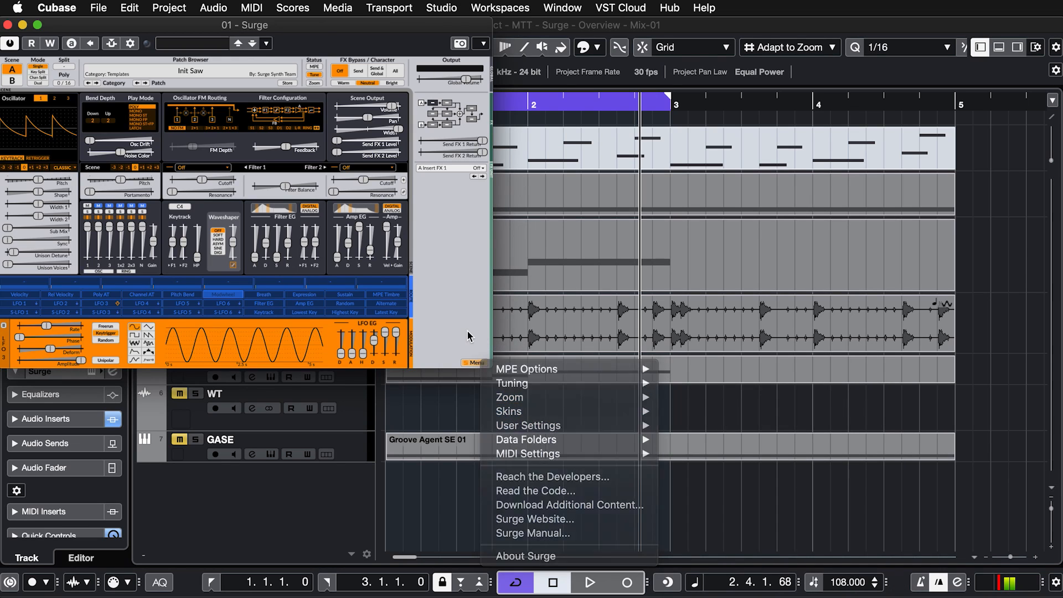
left_click_drag(492, 368, 402, 304)
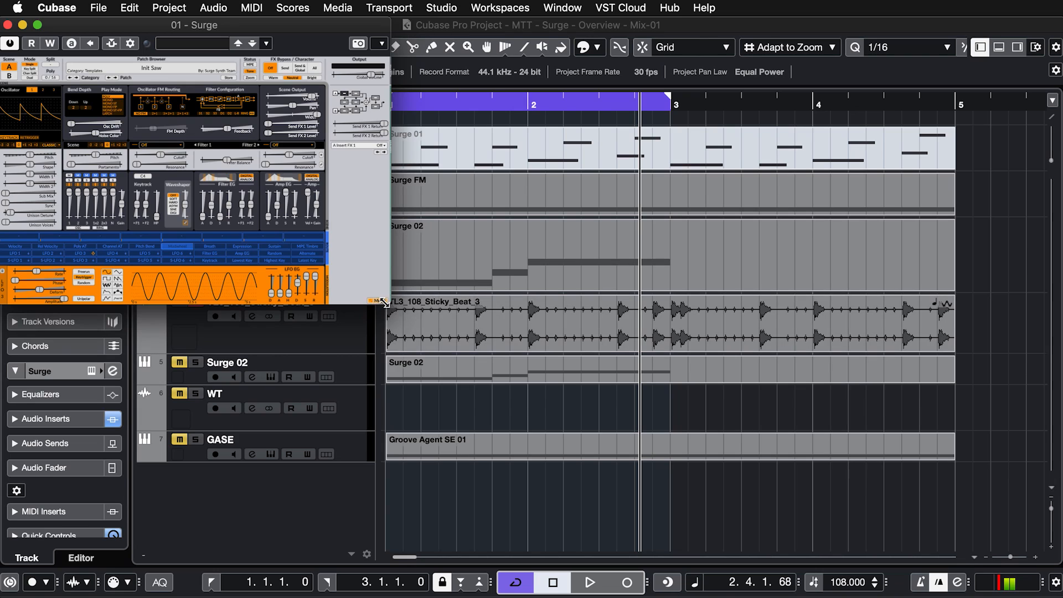
left_click(379, 300)
mouse_move(480, 349)
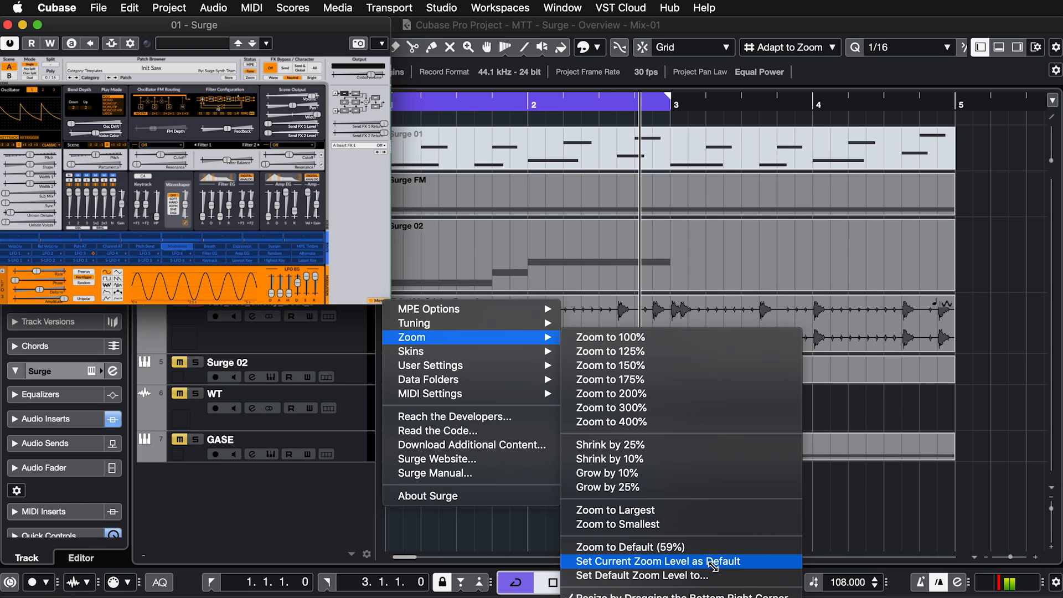
left_click(628, 353)
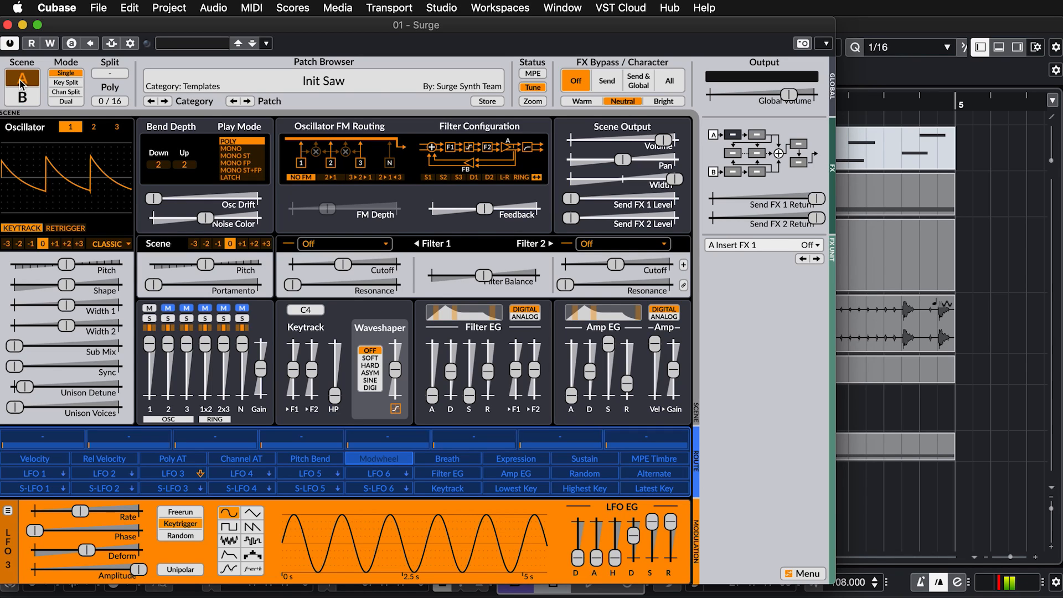
Raise oscillator 1's pitch to its maximum in Scene B, and switch between Scenes A and B to compare them.
left_click(23, 97)
left_click_drag(66, 265, 120, 267)
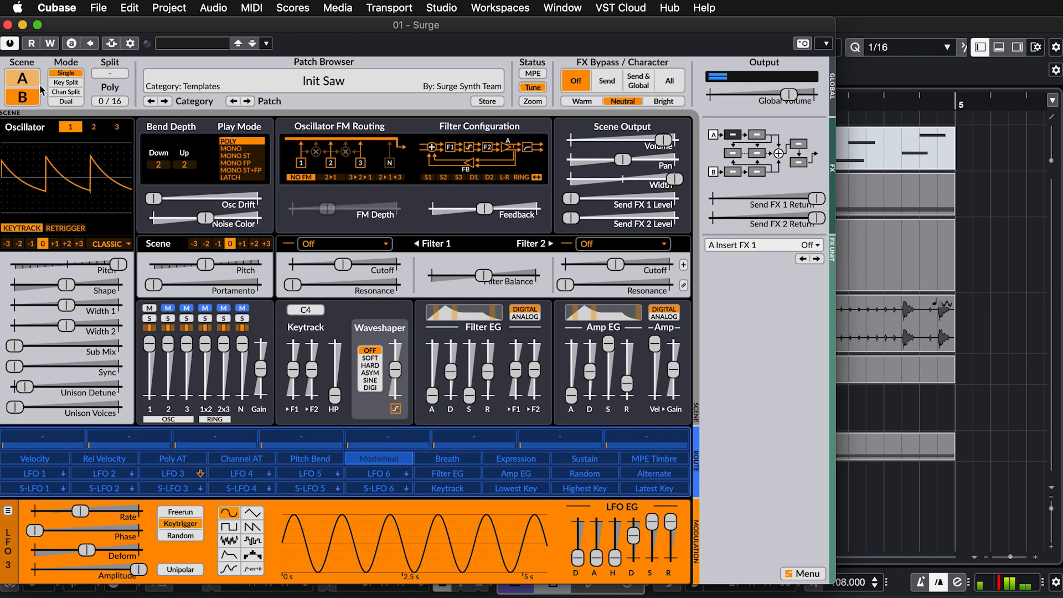
left_click(23, 78)
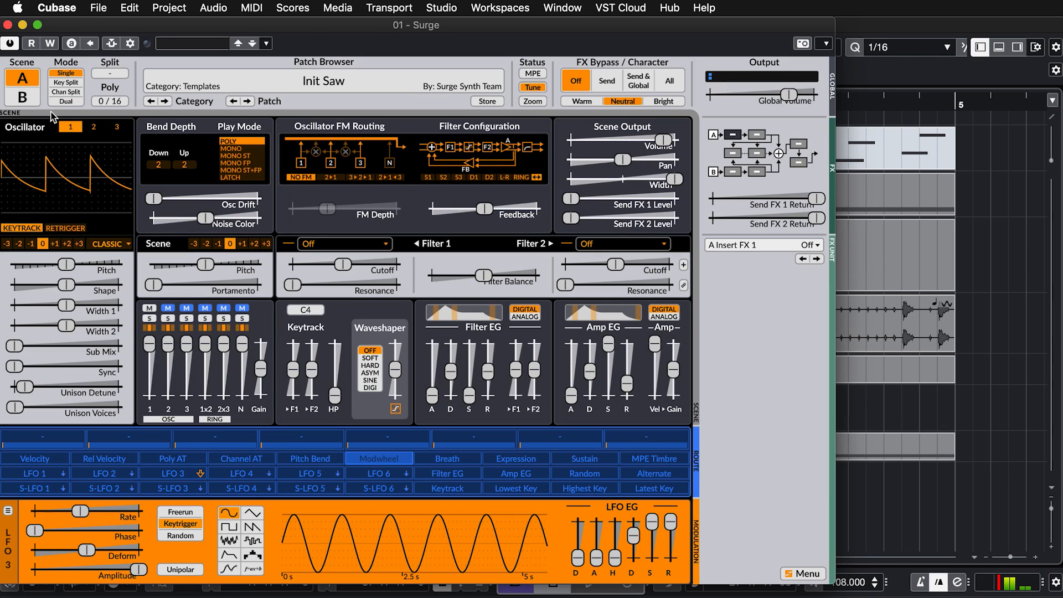
left_click(28, 98)
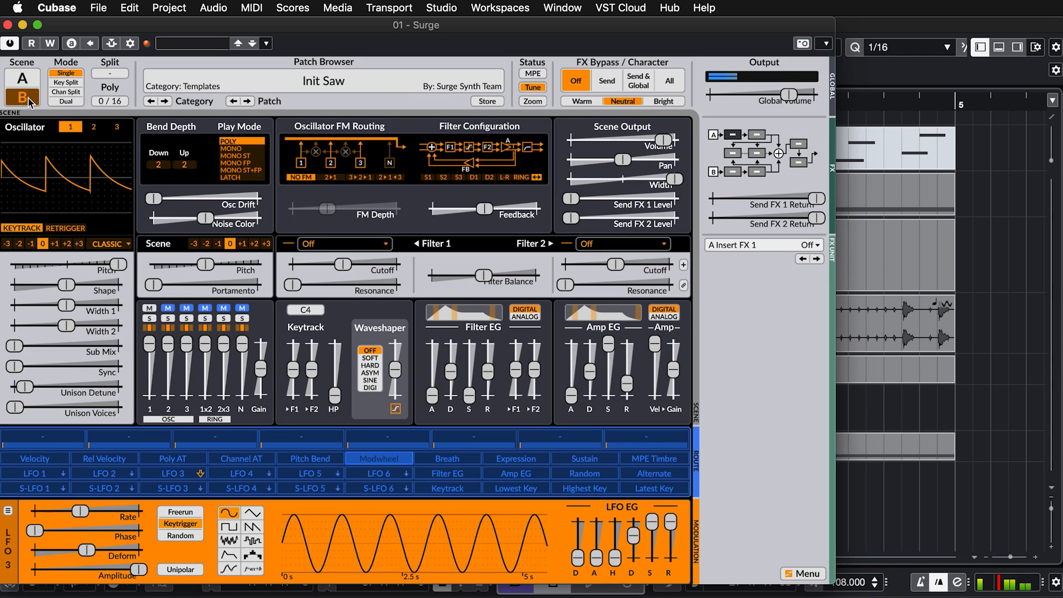
left_click(28, 79)
left_click(28, 98)
left_click(28, 79)
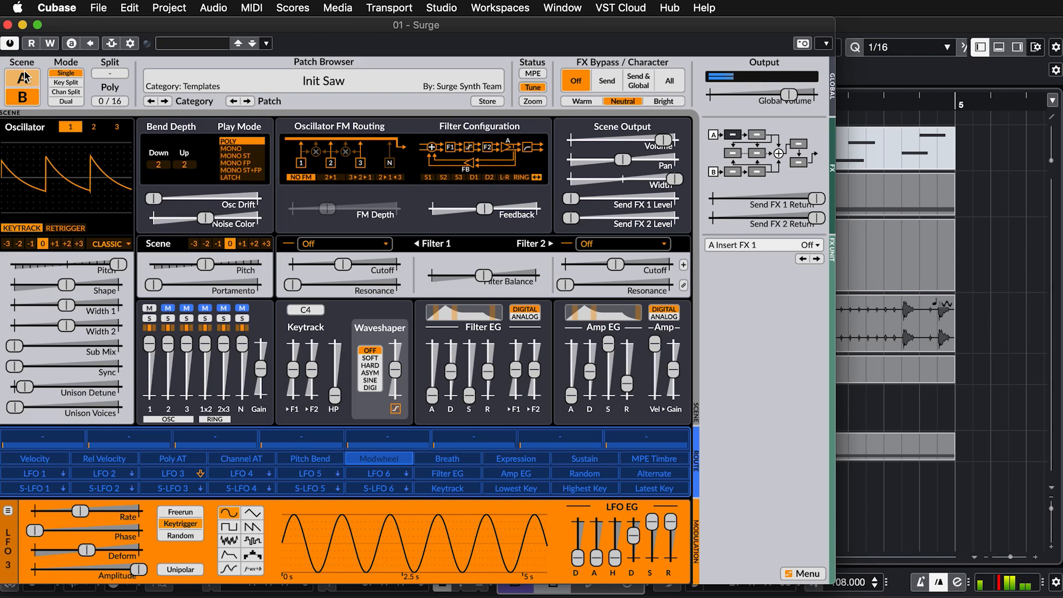
Try the Key Split, Chan Split and Dual scene modes, and return the mode to Single.
left_click(73, 86)
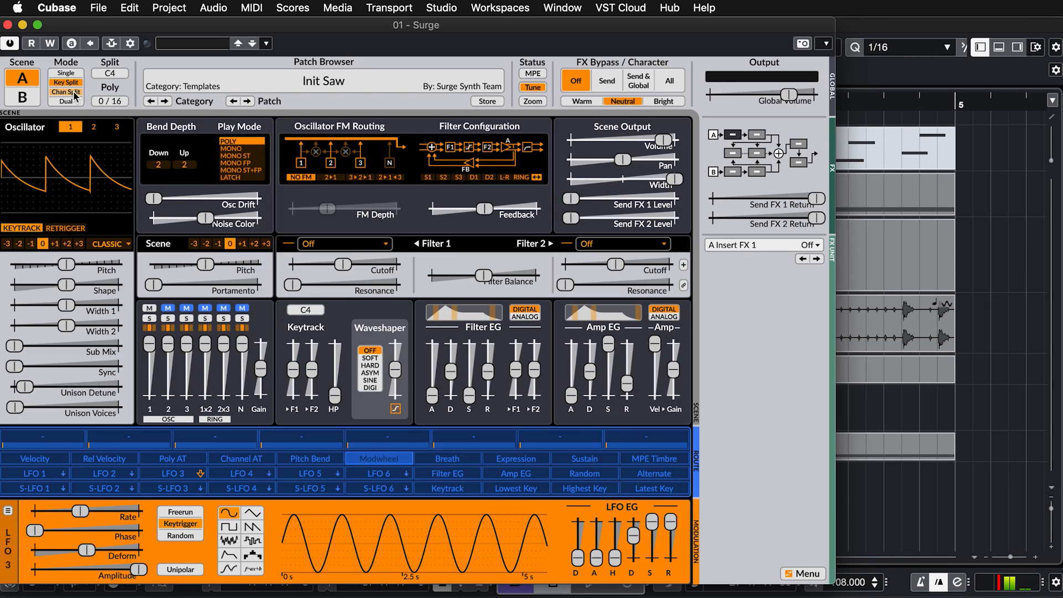
left_click(74, 93)
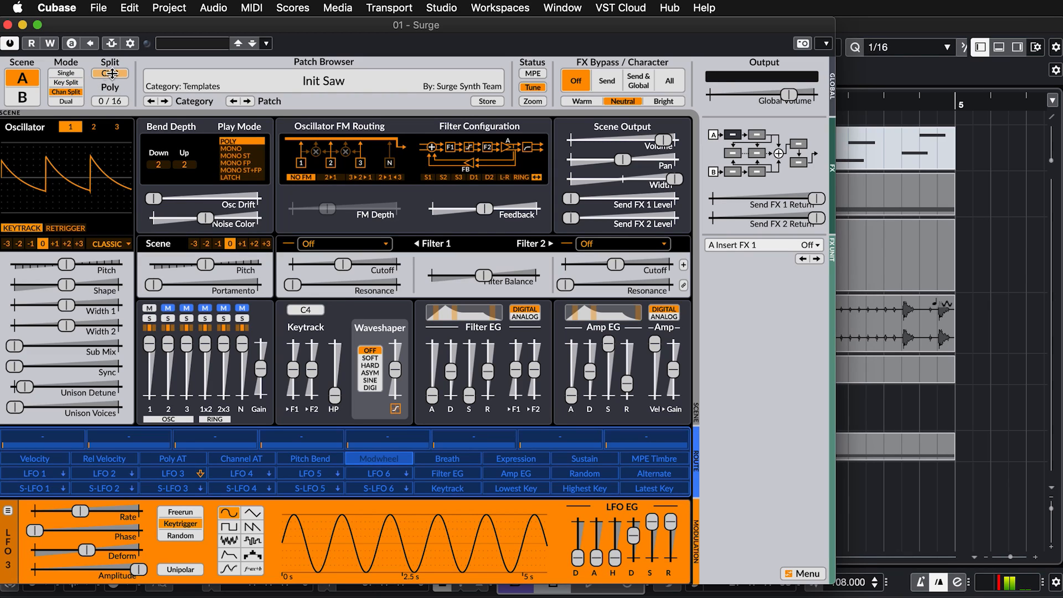
left_click(66, 102)
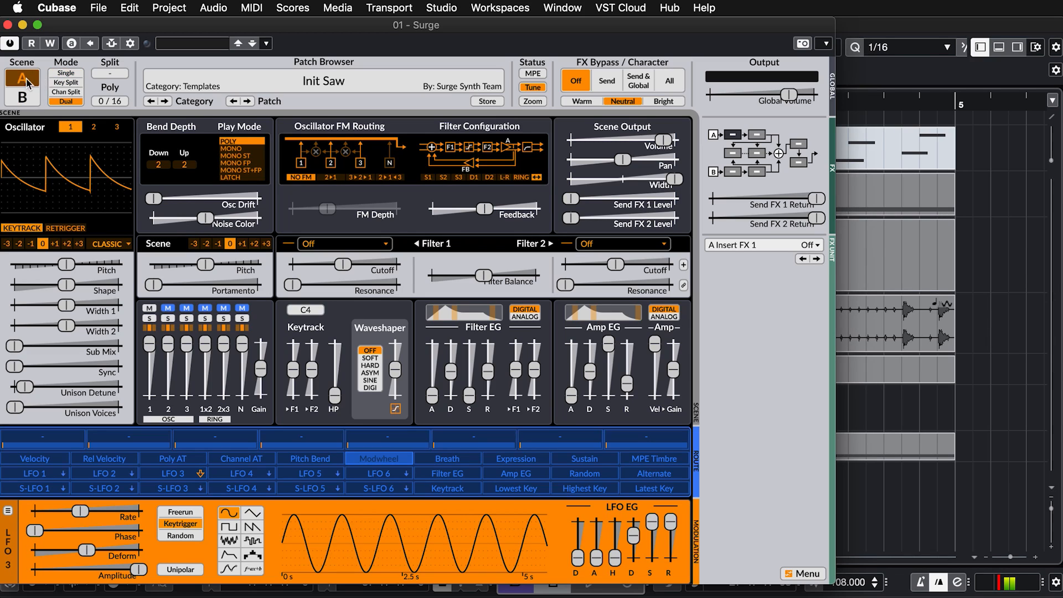
left_click(68, 73)
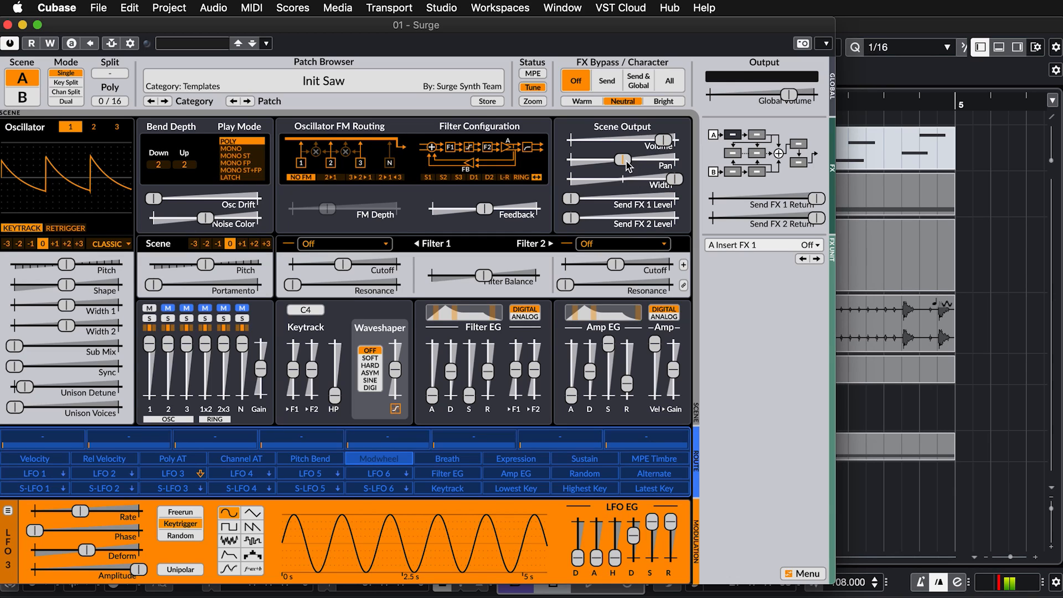
Nudge Scene A's pan slightly, and unmute then re-mute the noise channel in the mixer.
mouse_move(624, 162)
left_mouse_down()
mouse_move(577, 161)
mouse_move(674, 161)
mouse_move(570, 160)
mouse_move(622, 161)
left_mouse_up()
left_click(242, 308)
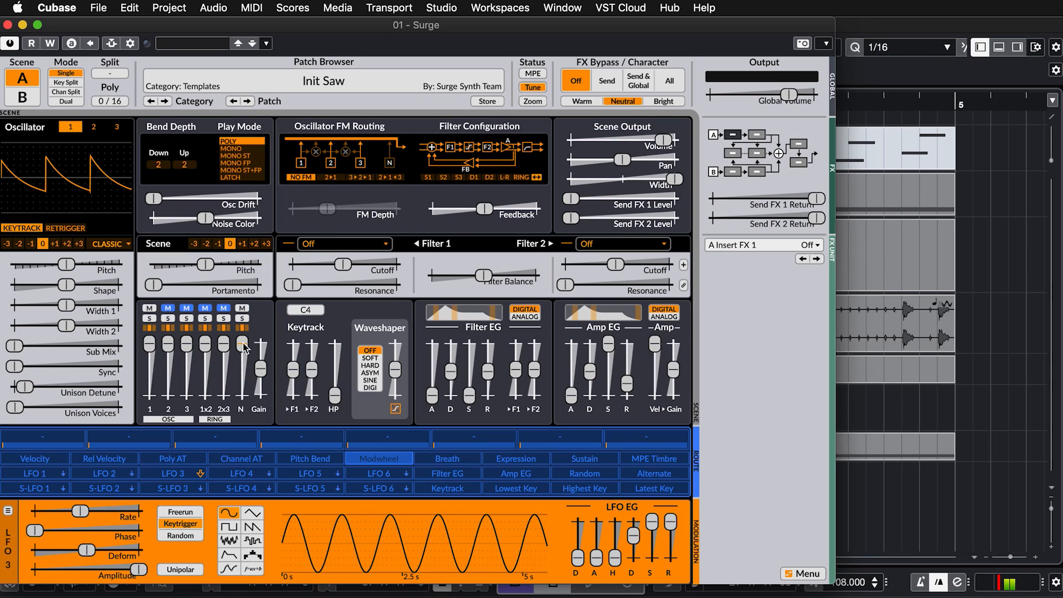
left_click(243, 308)
Examine the filter types available for Filter 1 and Filter 2.
left_click(386, 245)
mouse_move(437, 302)
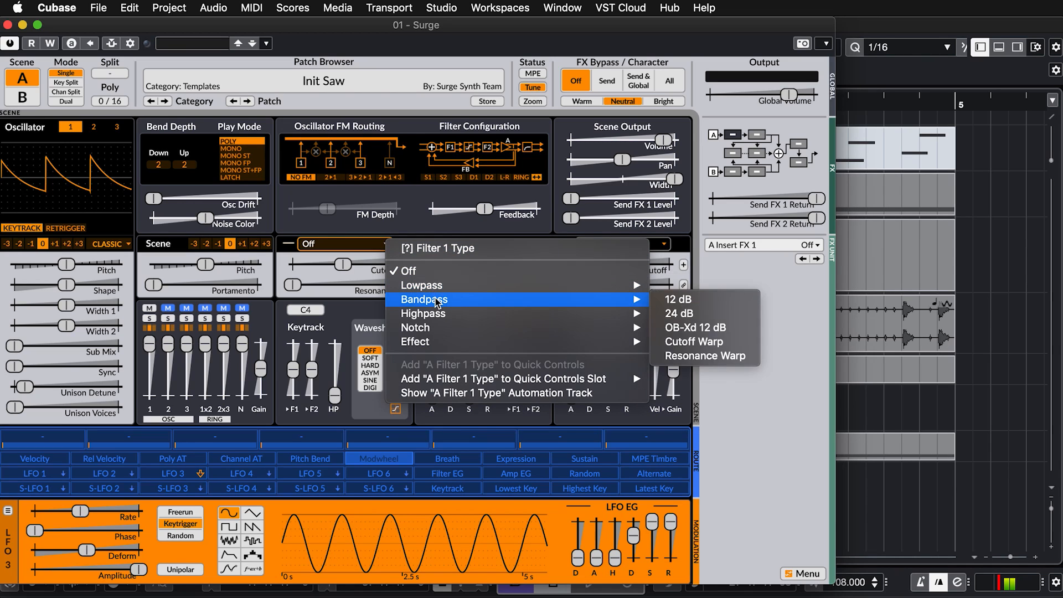
mouse_move(447, 329)
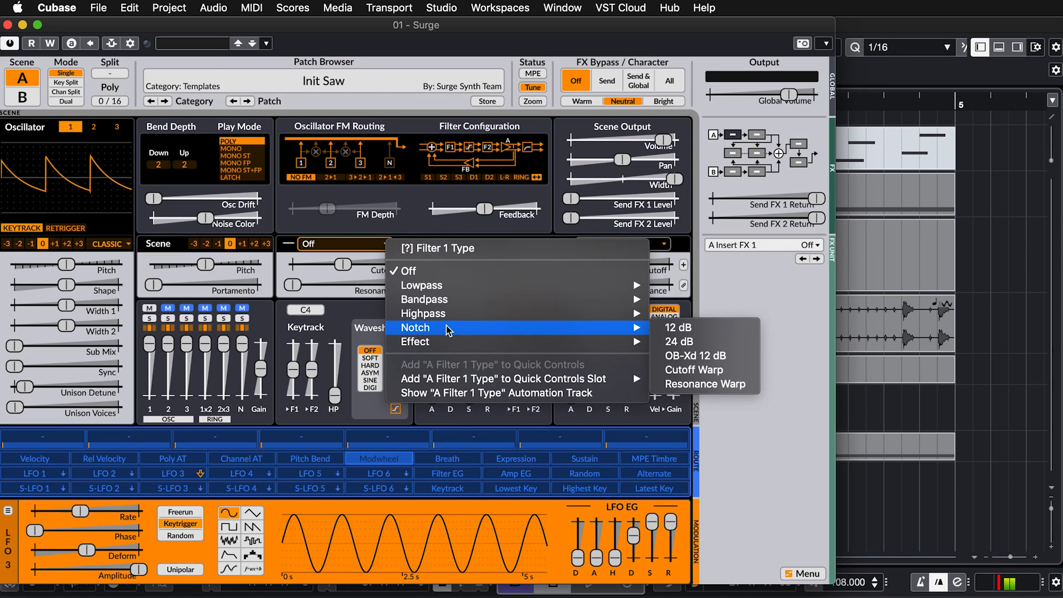
left_click(364, 305)
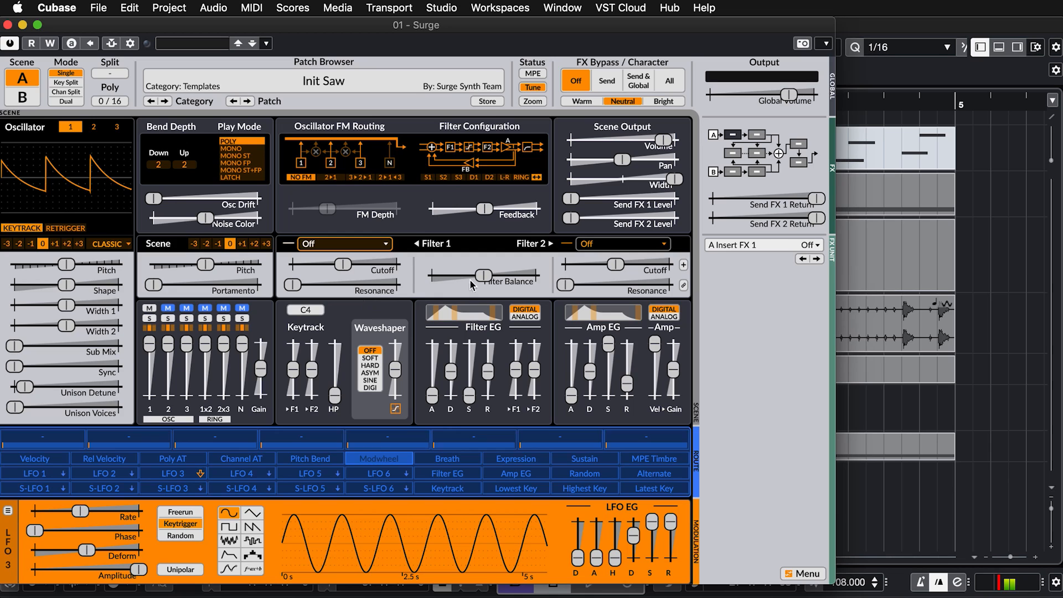
left_click(618, 248)
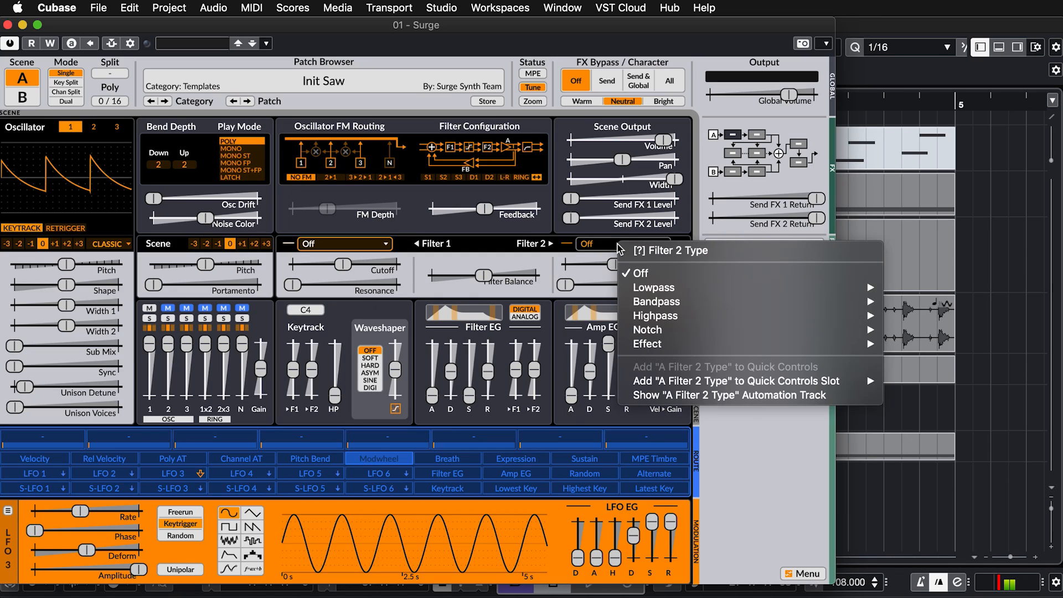
left_click(394, 313)
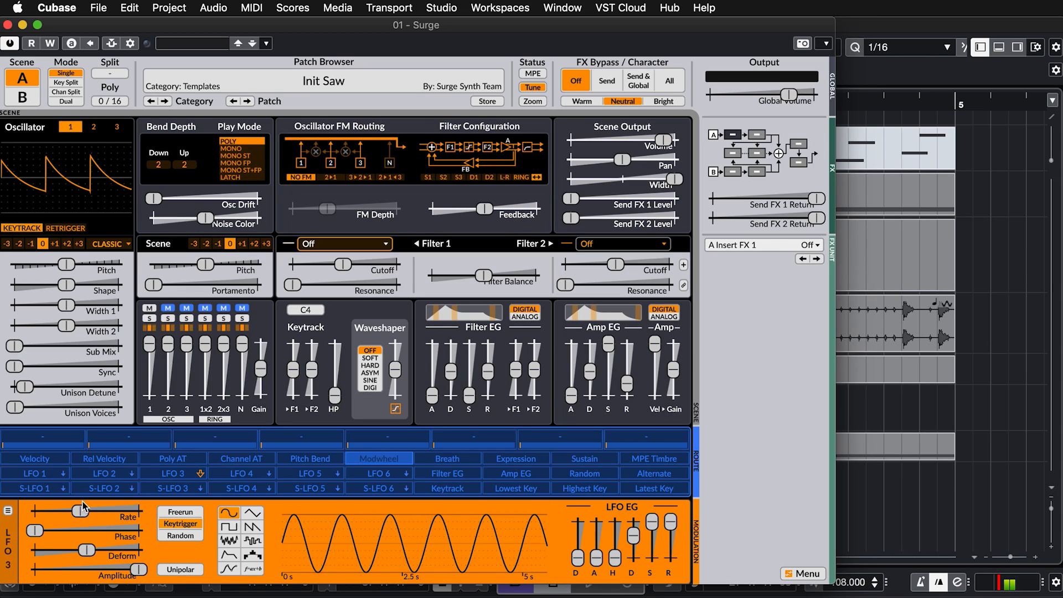
Select LFO 1 as the modulation source, and try oscillator 1's Shape at 58.65% before resetting it to its default.
left_click(64, 475)
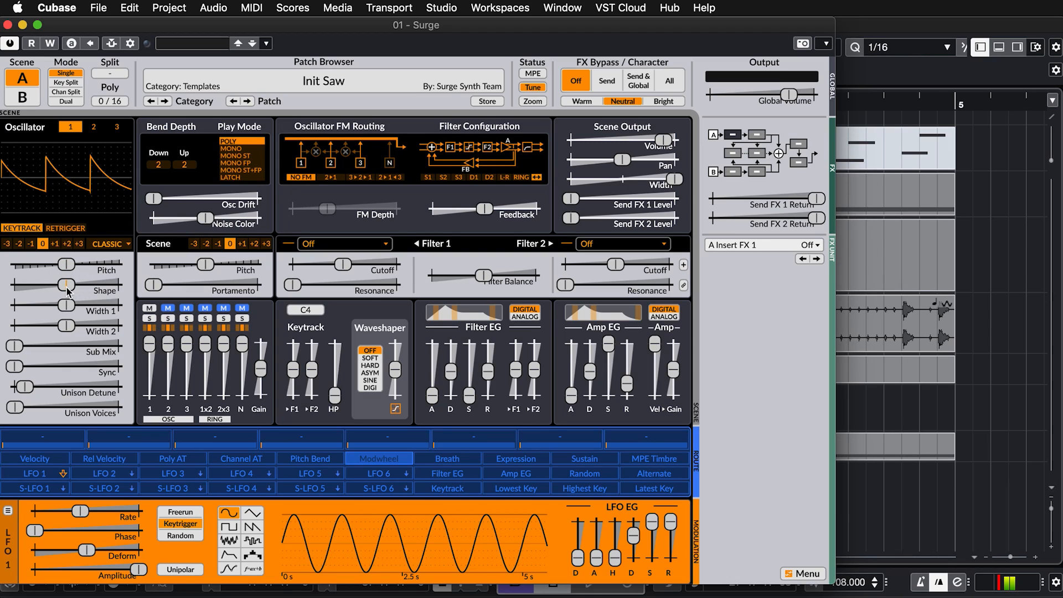
left_click_drag(66, 285, 97, 285)
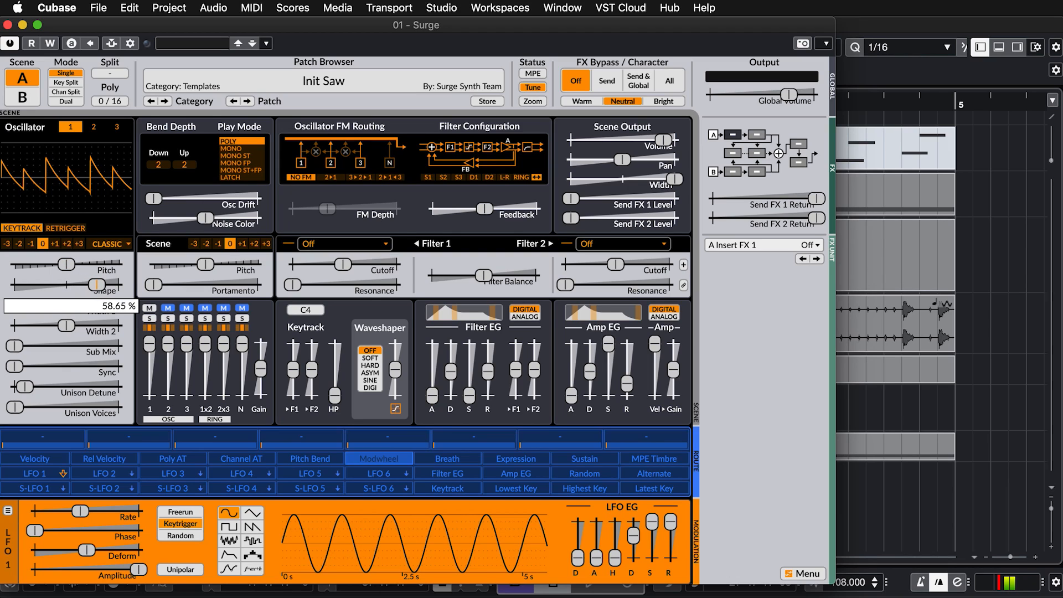
double_click(98, 287)
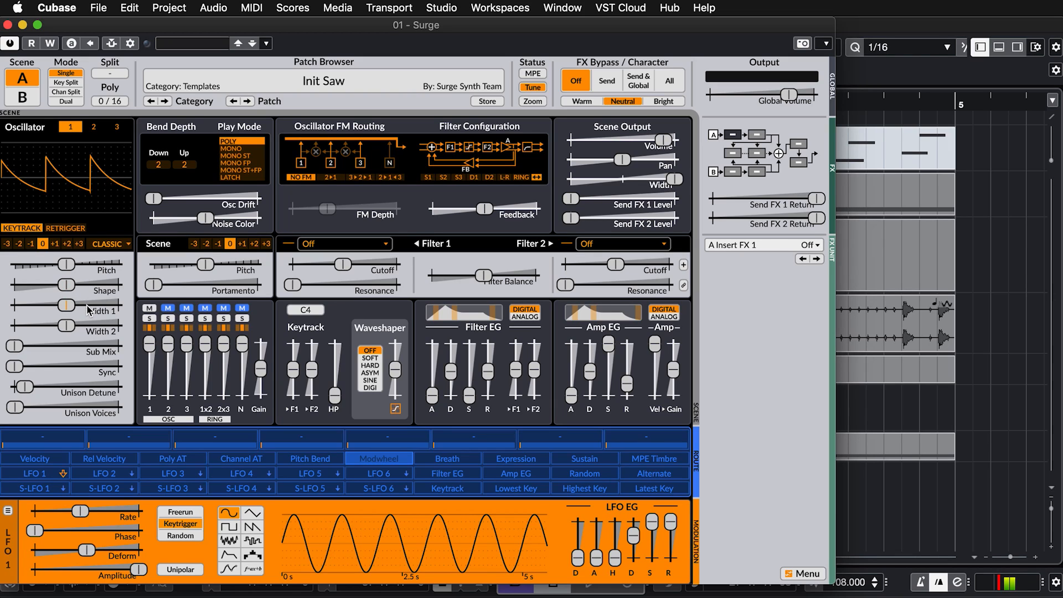
Set oscillator 1's pitch to exactly 6.00 keys, and test its slider around that value.
right_click(68, 266)
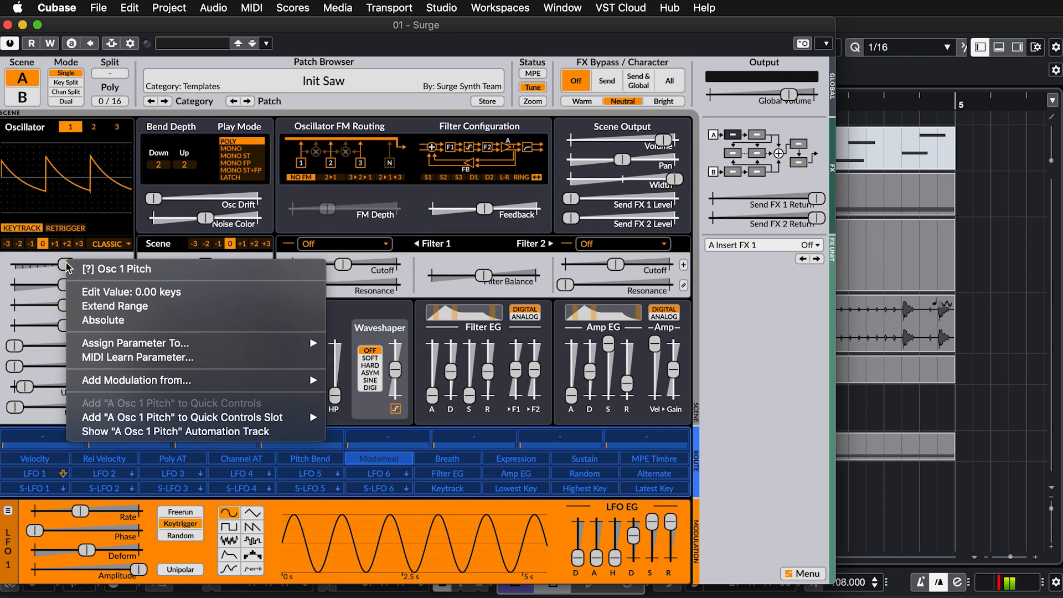
left_click(111, 292)
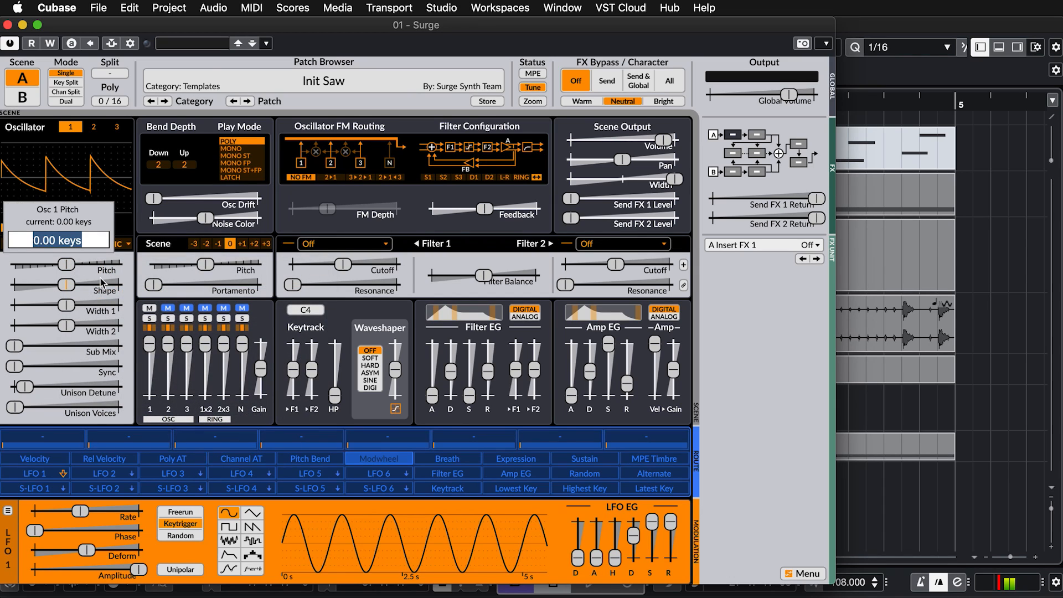
type("6")
key("Return")
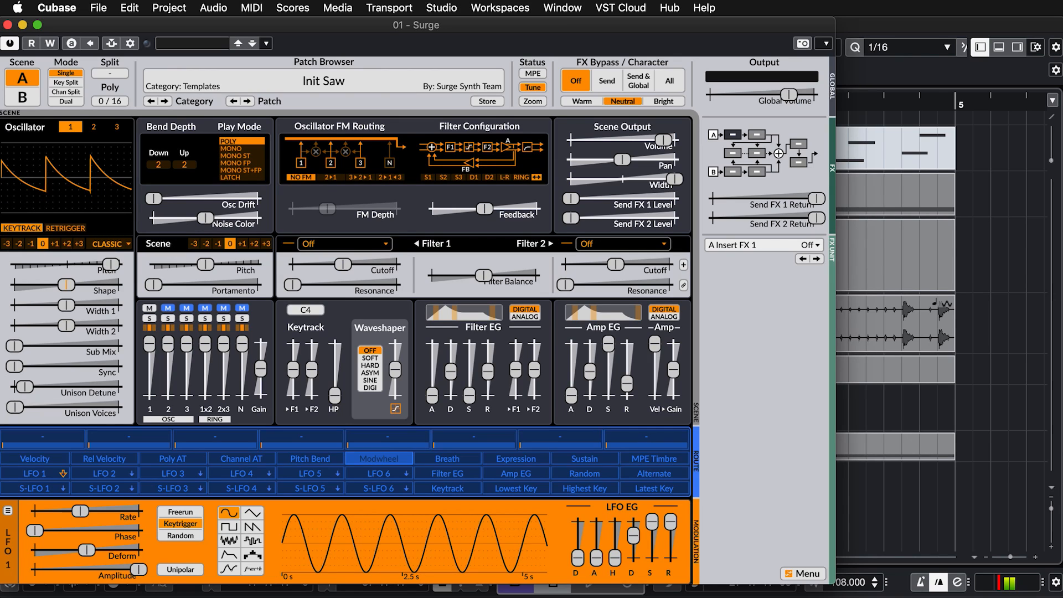
left_click_drag(106, 268, 105, 268)
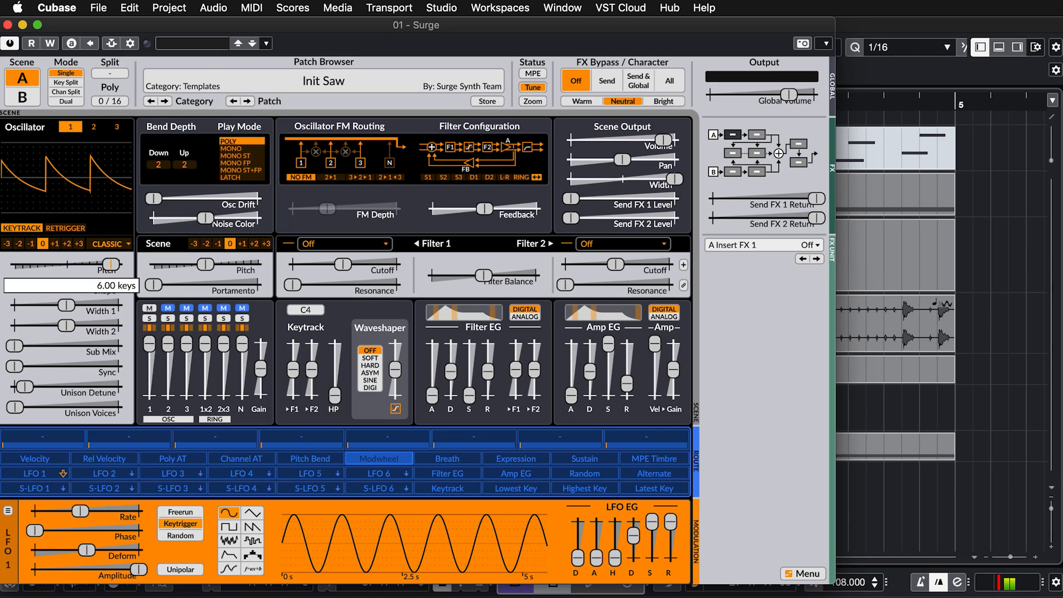
left_click_drag(105, 268, 105, 268)
left_click_drag(105, 268, 113, 270)
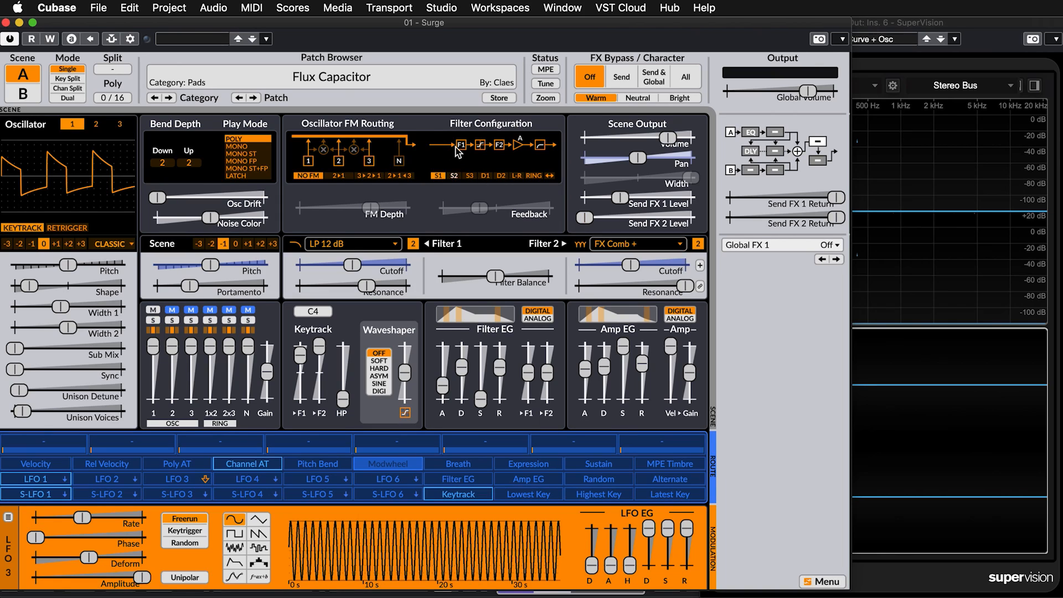
Examine the factory and third-party categories in the patch browser, including the Giana Brotherz, Emu and Templates collections.
left_click(334, 83)
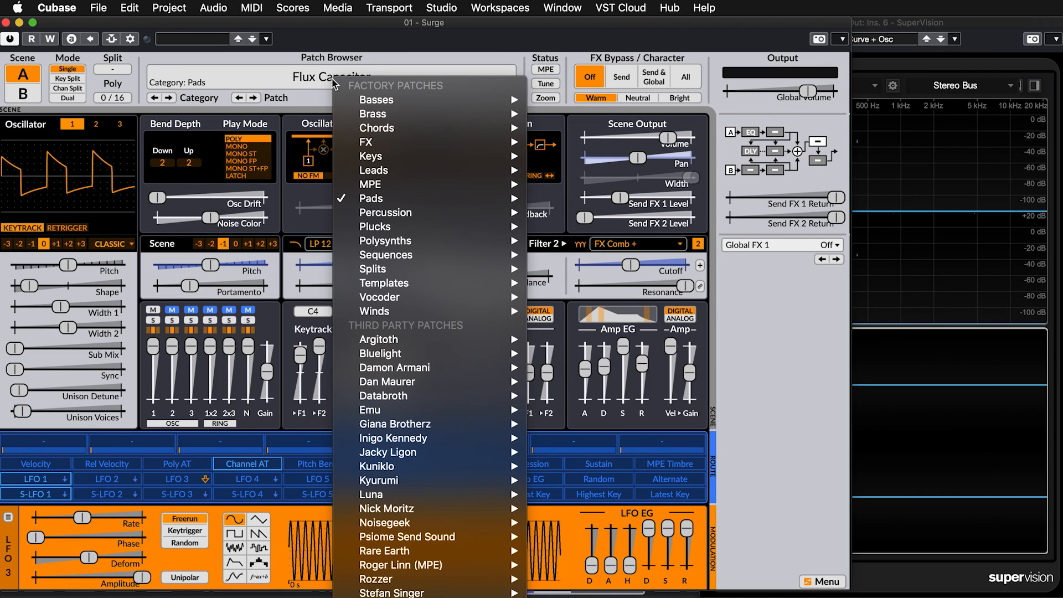
mouse_move(365, 104)
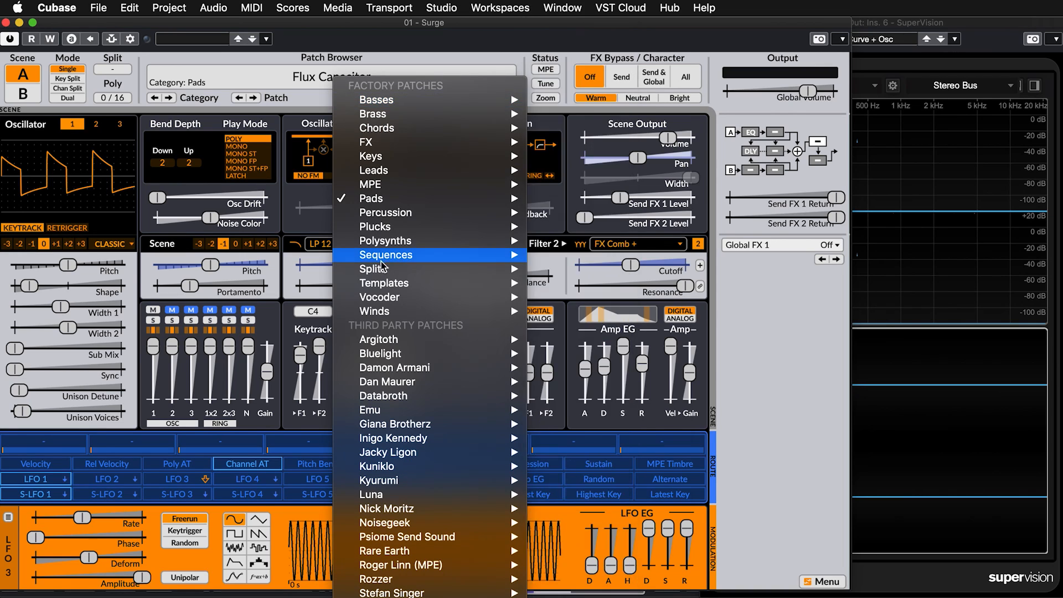
mouse_move(389, 315)
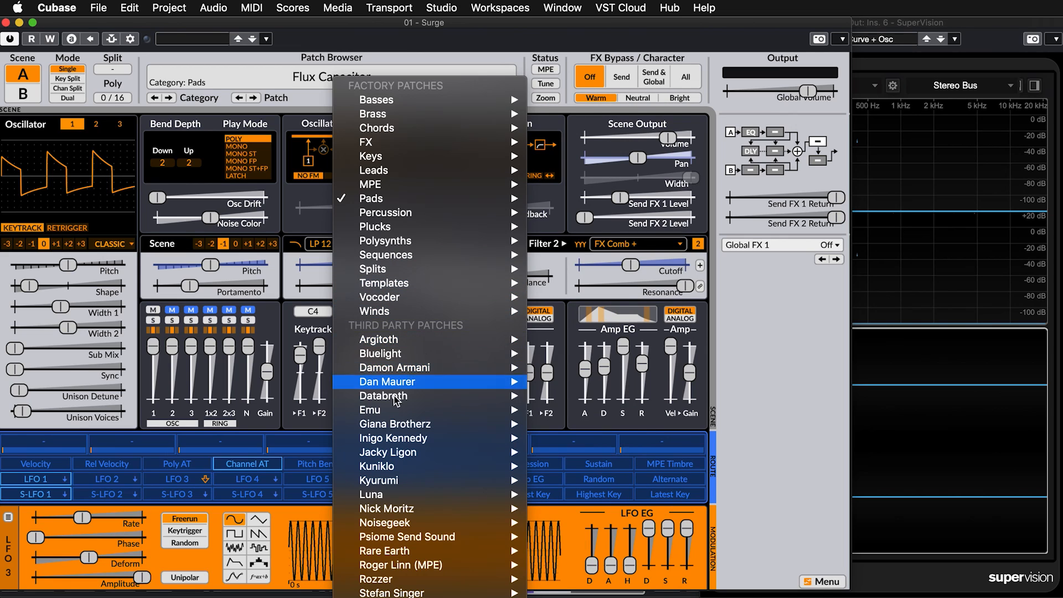
scroll(400, 421, "down", 4)
scroll(400, 423, "up", 1)
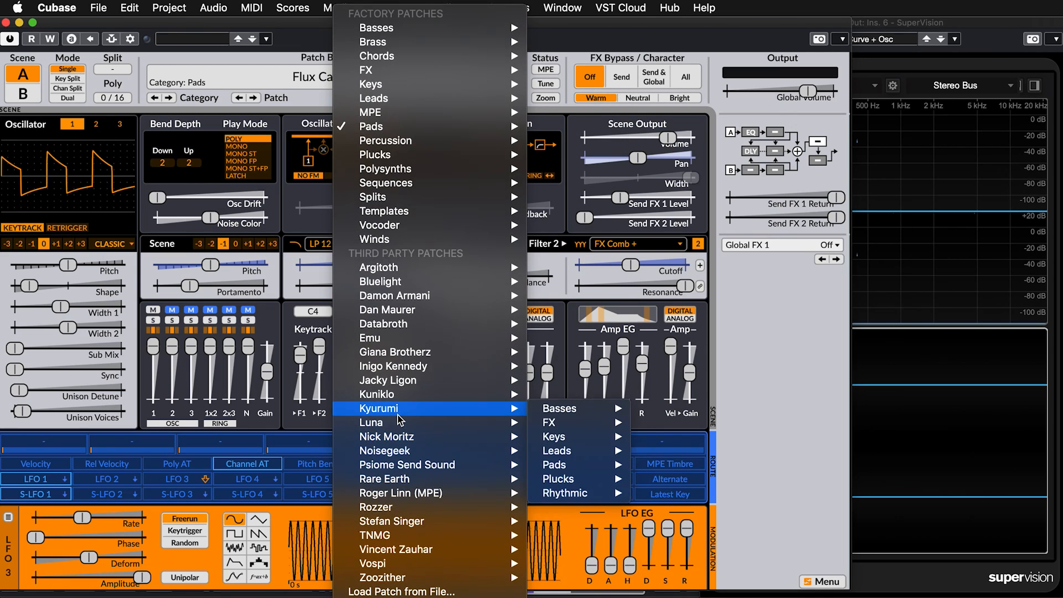
mouse_move(453, 358)
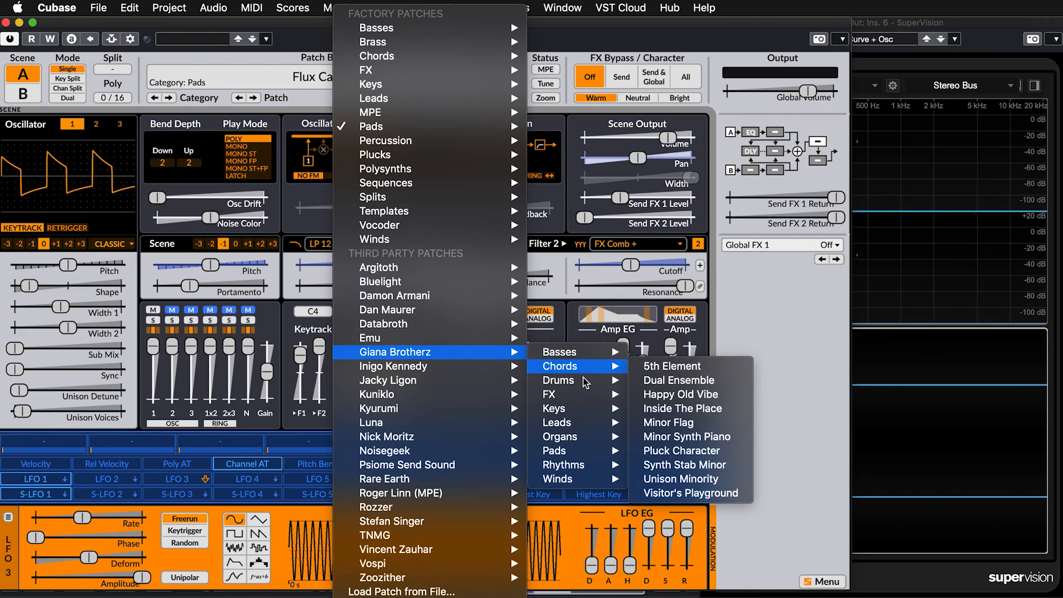
mouse_move(585, 382)
mouse_move(459, 340)
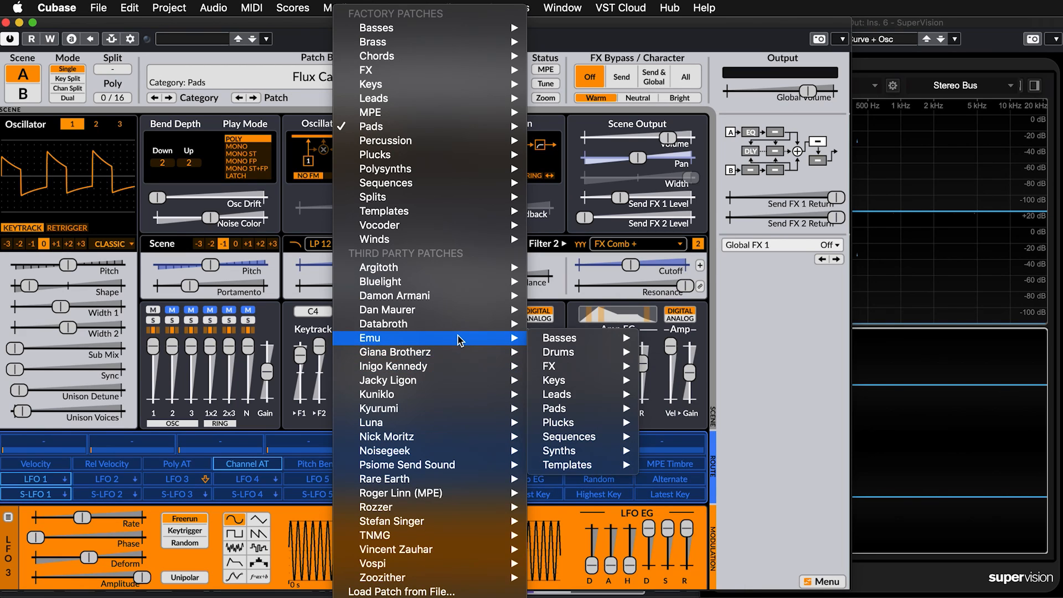
mouse_move(448, 215)
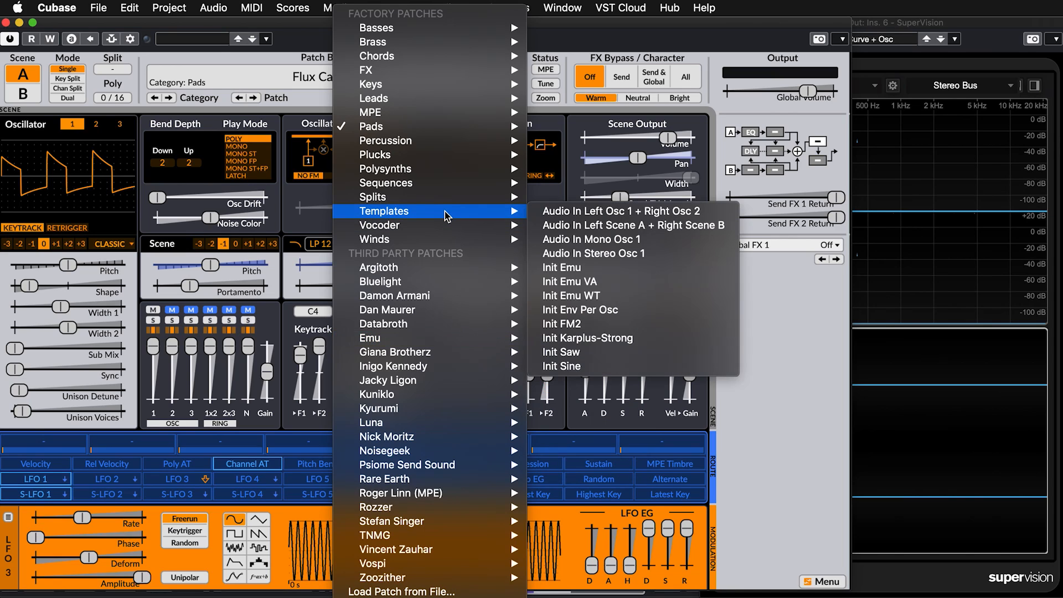
Look into the factory Basses category, and step forward to the patch after Dist Bass 2.
mouse_move(437, 29)
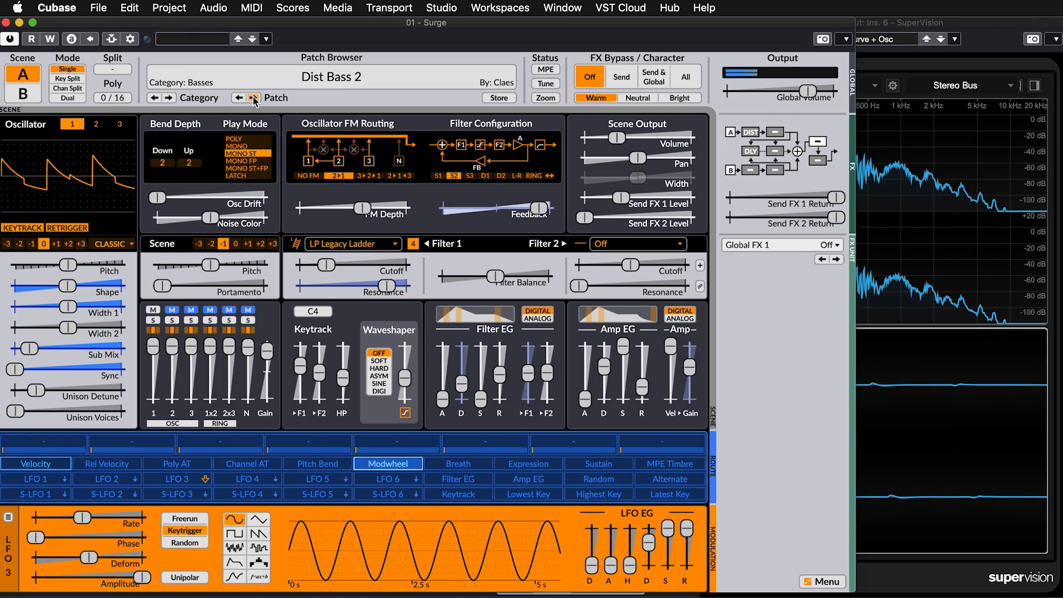
left_click(253, 98)
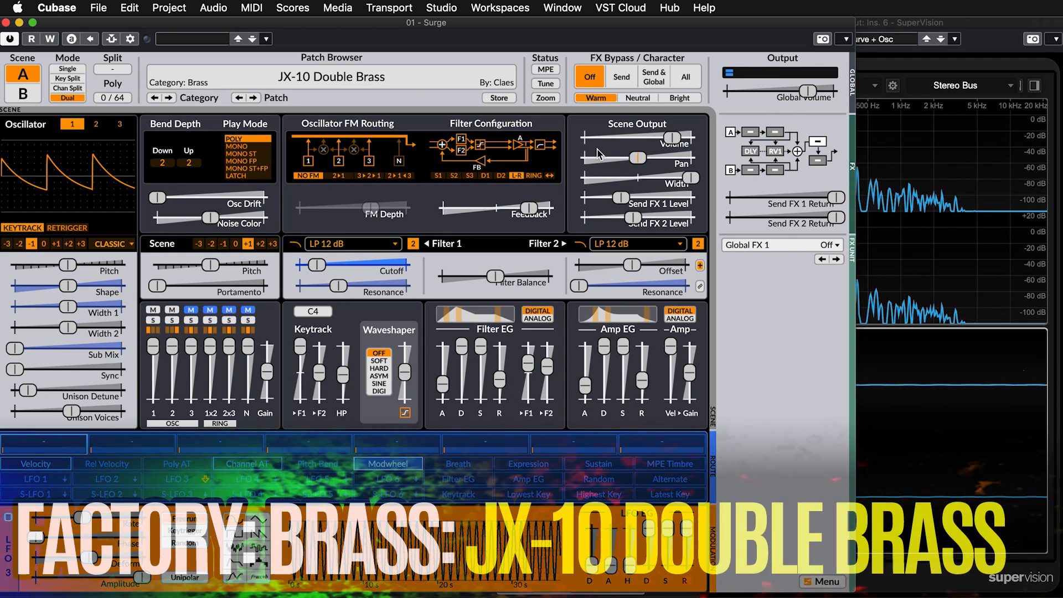
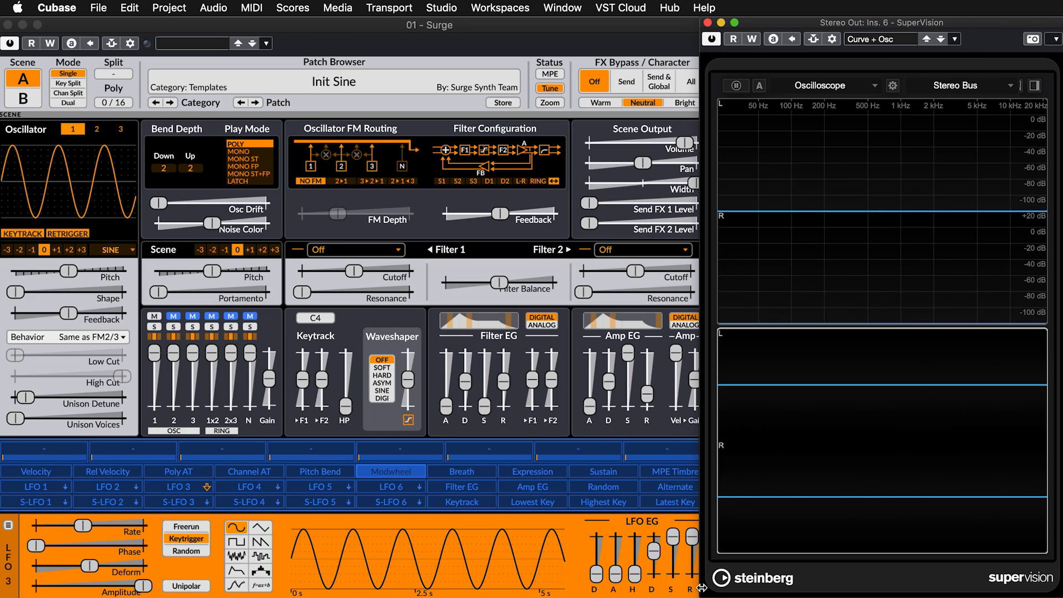
Narrow the SuperVision window so it uncovers the synth, and switch oscillator 1 to the Classic Sawtooth type.
left_click_drag(700, 593, 727, 595)
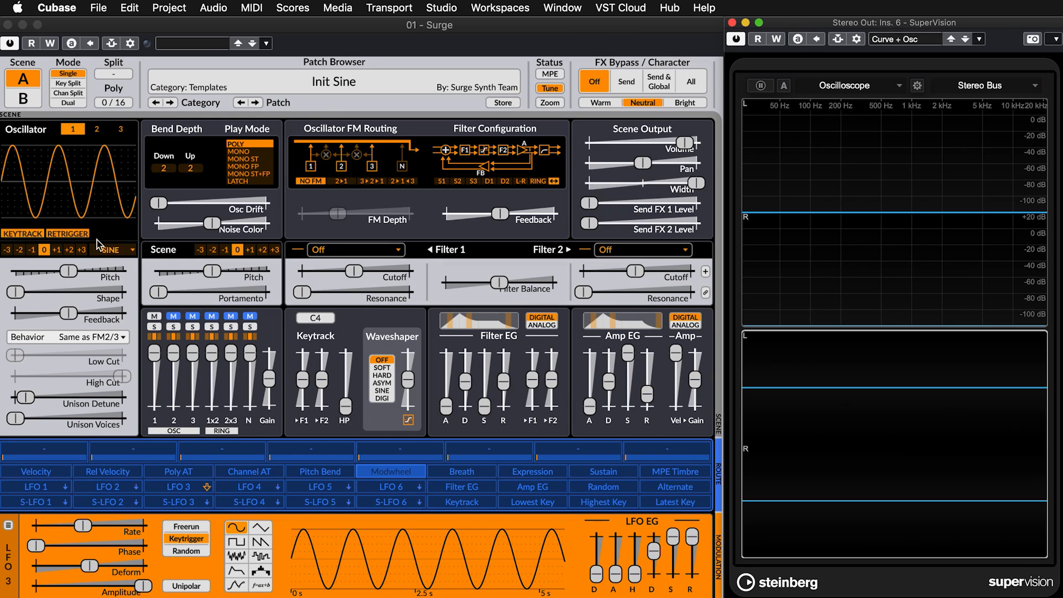
left_click(120, 251)
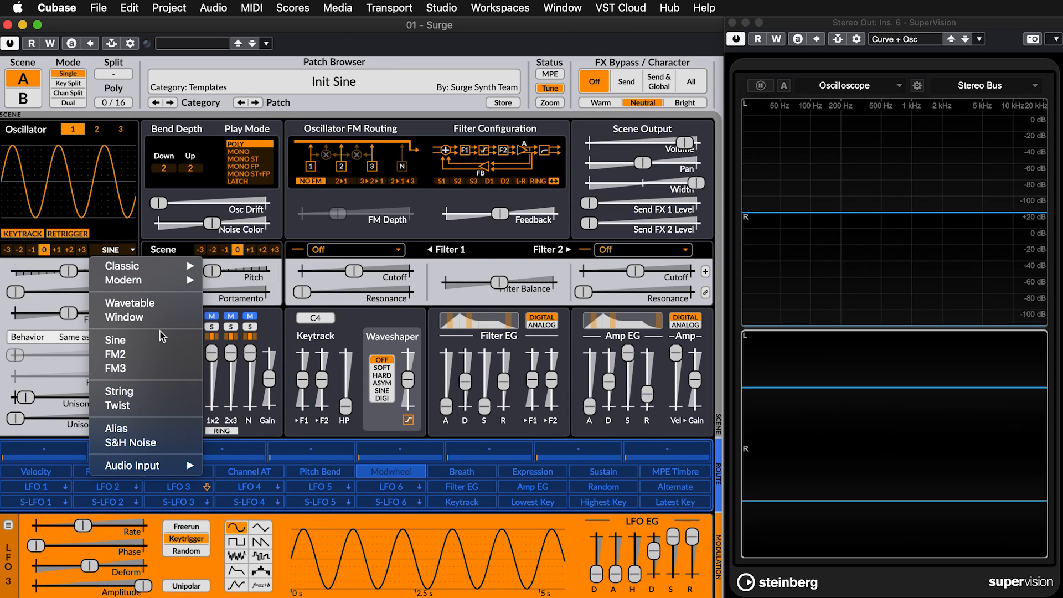
mouse_move(156, 271)
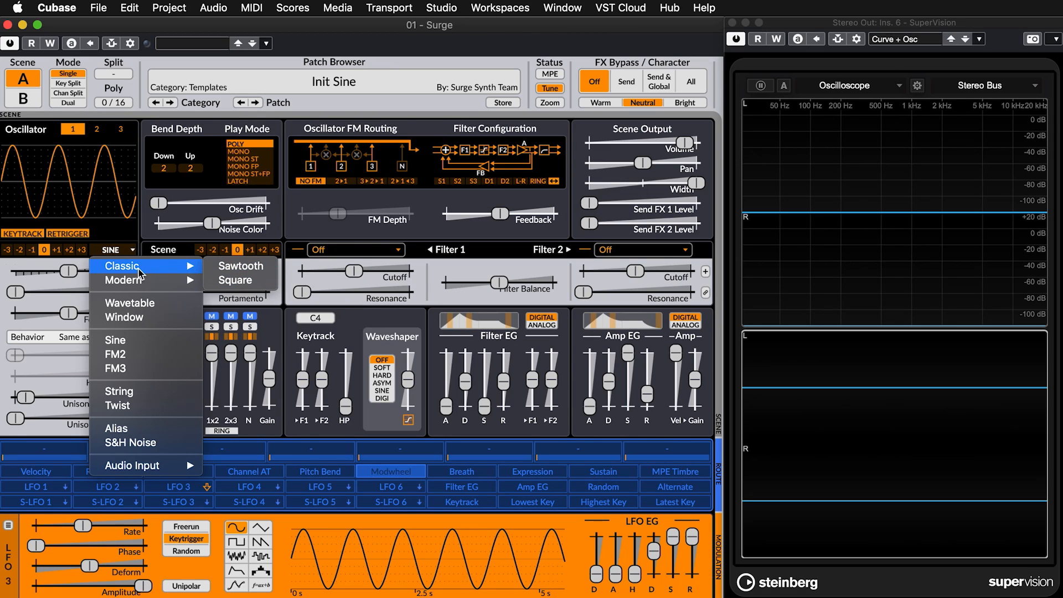
left_click(231, 269)
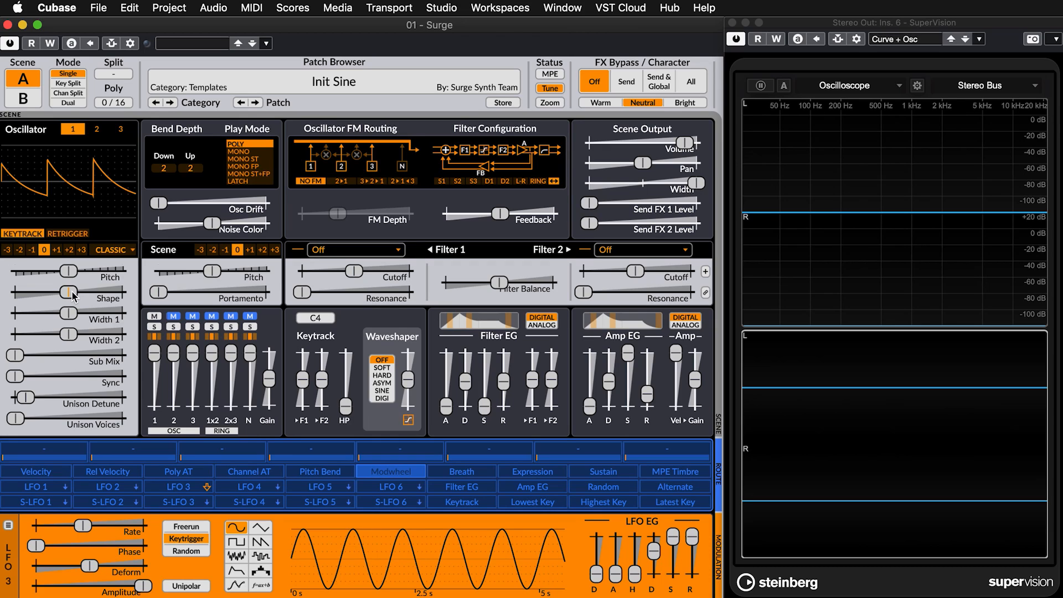
Try the Classic oscillator's Shape across its range, and experiment with raised Width 2 and Sub Mix settings.
left_click_drag(72, 294, 19, 293)
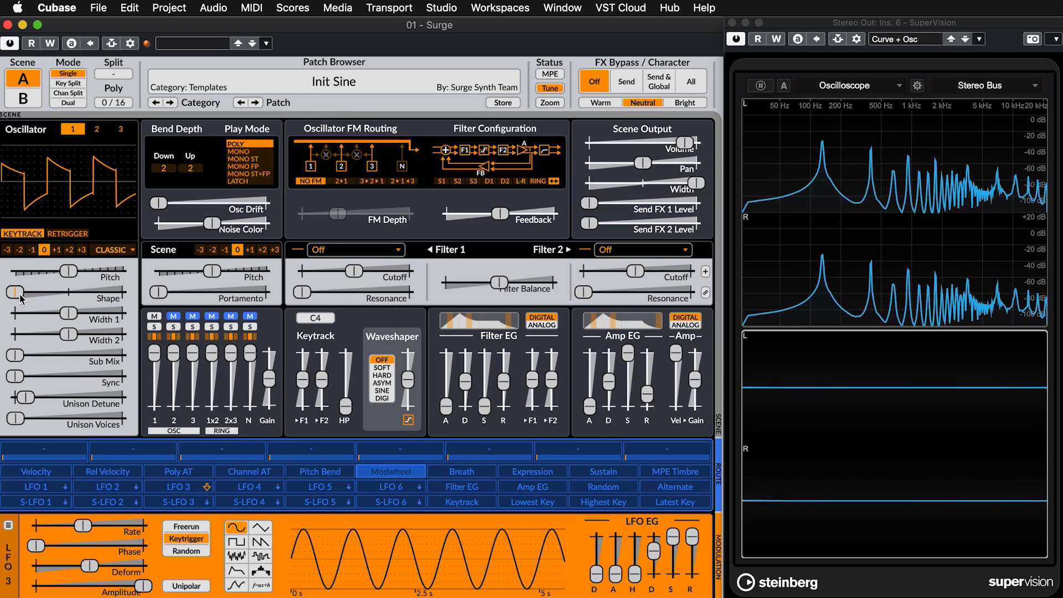
left_click_drag(15, 292, 104, 300)
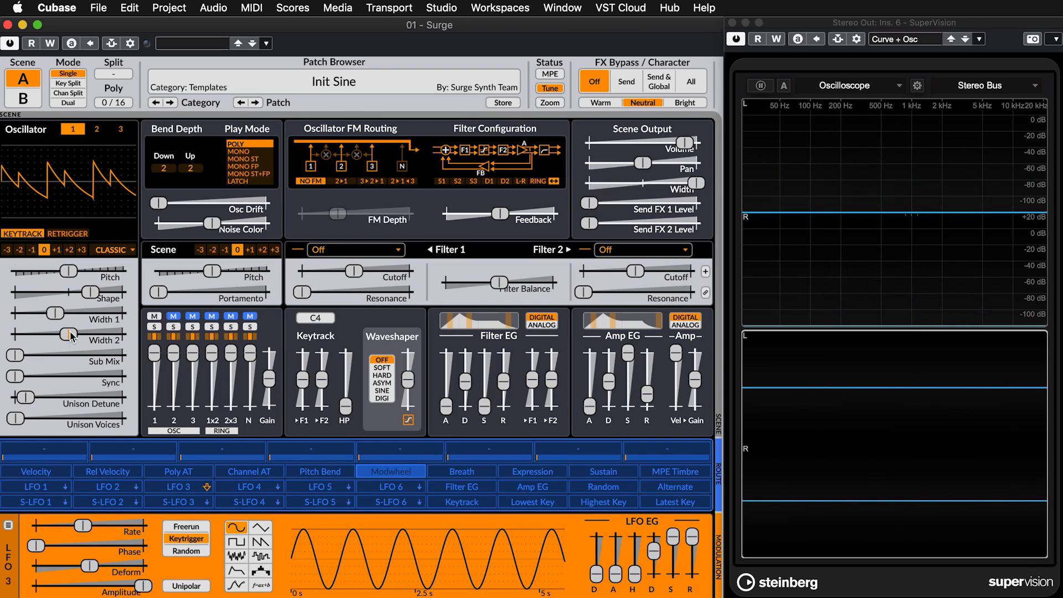
mouse_move(71, 335)
left_mouse_down()
mouse_move(48, 335)
mouse_move(90, 334)
left_mouse_up()
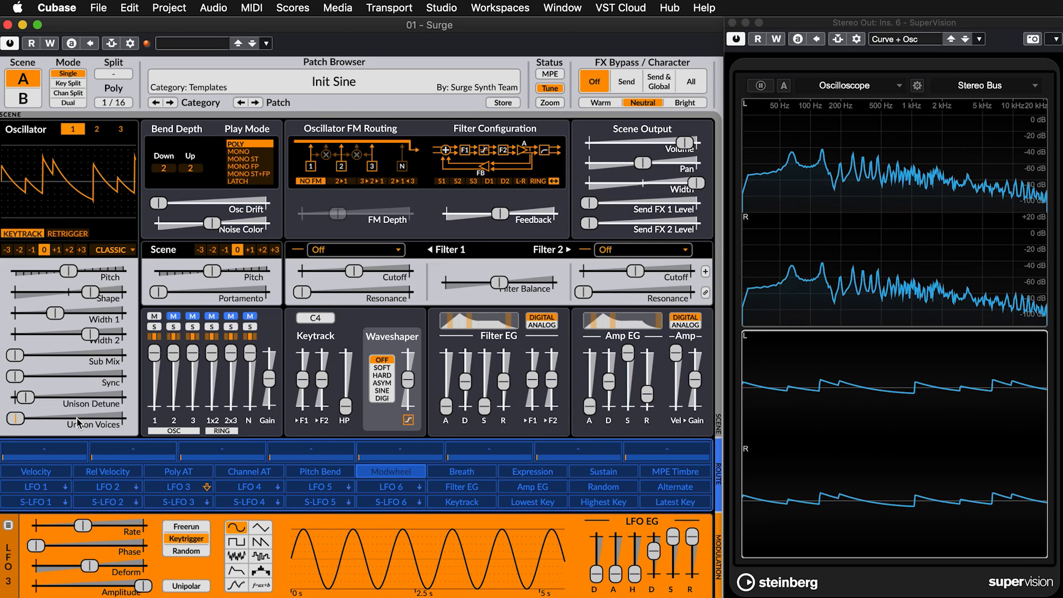
mouse_move(15, 359)
left_mouse_down()
mouse_move(79, 359)
mouse_move(16, 356)
left_mouse_up()
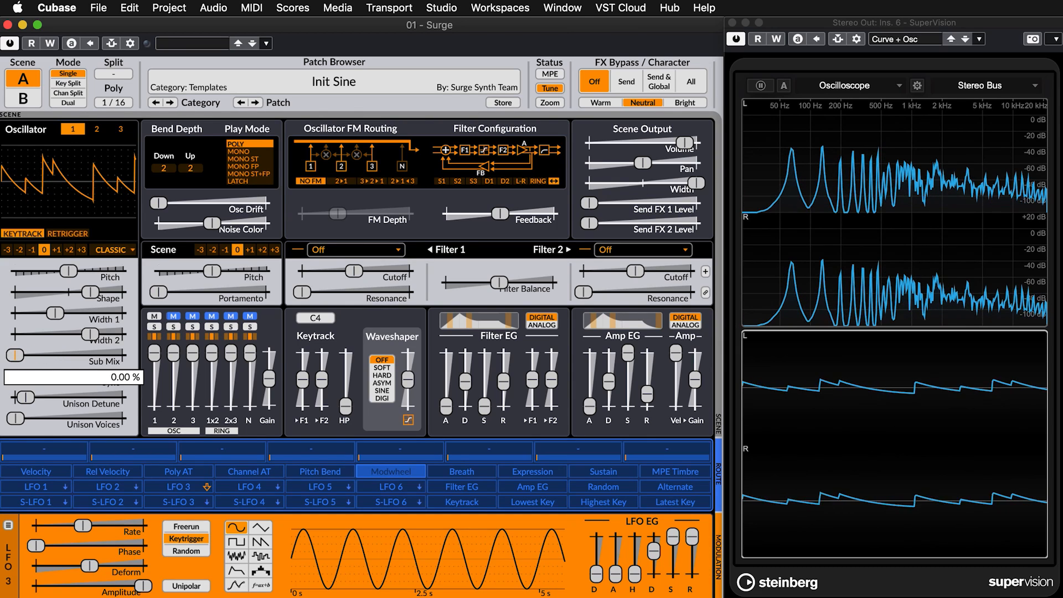
left_click_drag(90, 334, 83, 356)
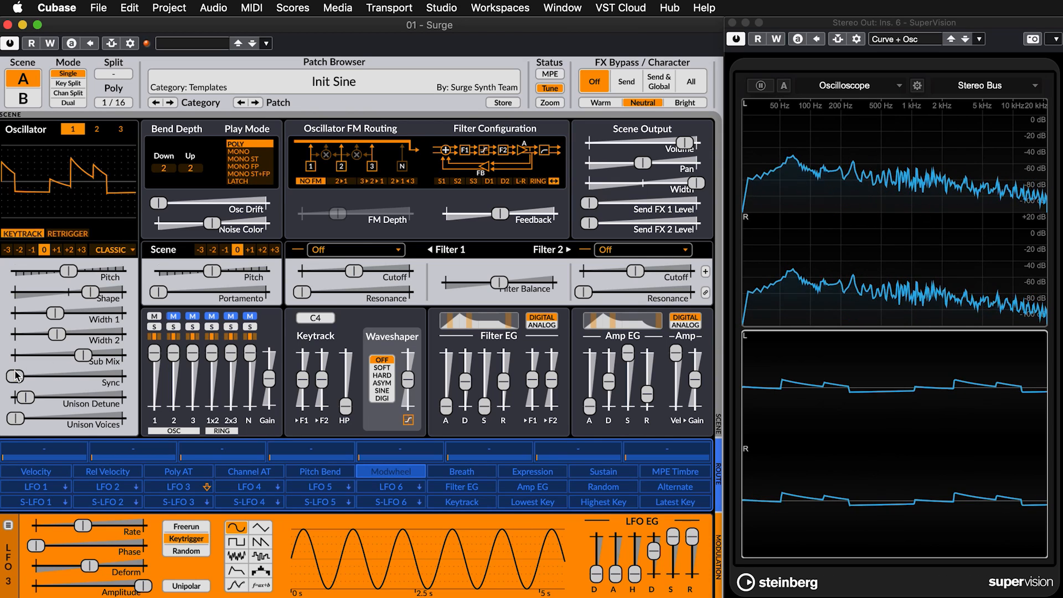
Raise the Classic oscillator's Sync and return it to minimum, and try its unison settings.
mouse_move(27, 370)
left_mouse_down()
mouse_move(40, 371)
mouse_move(13, 376)
mouse_move(46, 376)
left_mouse_up()
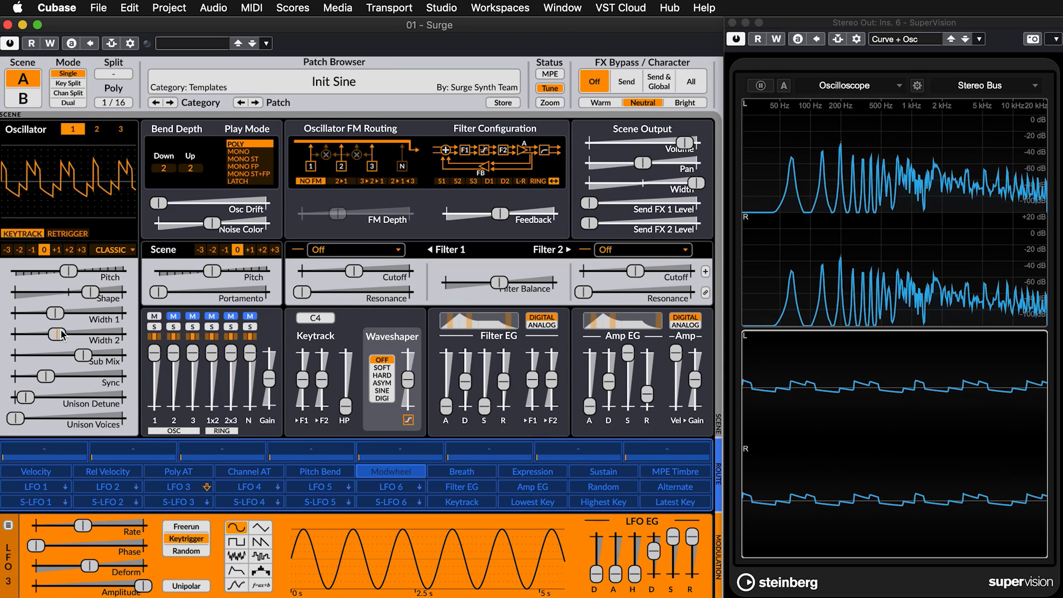
mouse_move(57, 377)
left_mouse_down()
mouse_move(19, 377)
mouse_move(70, 377)
mouse_move(15, 377)
mouse_move(44, 378)
left_mouse_up()
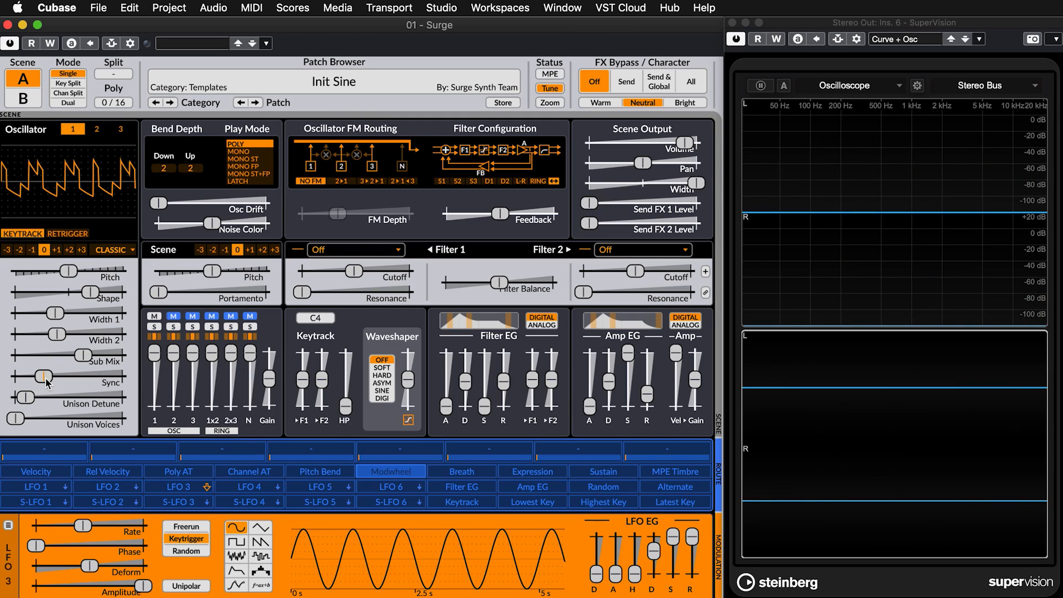
left_click_drag(46, 381, 14, 381)
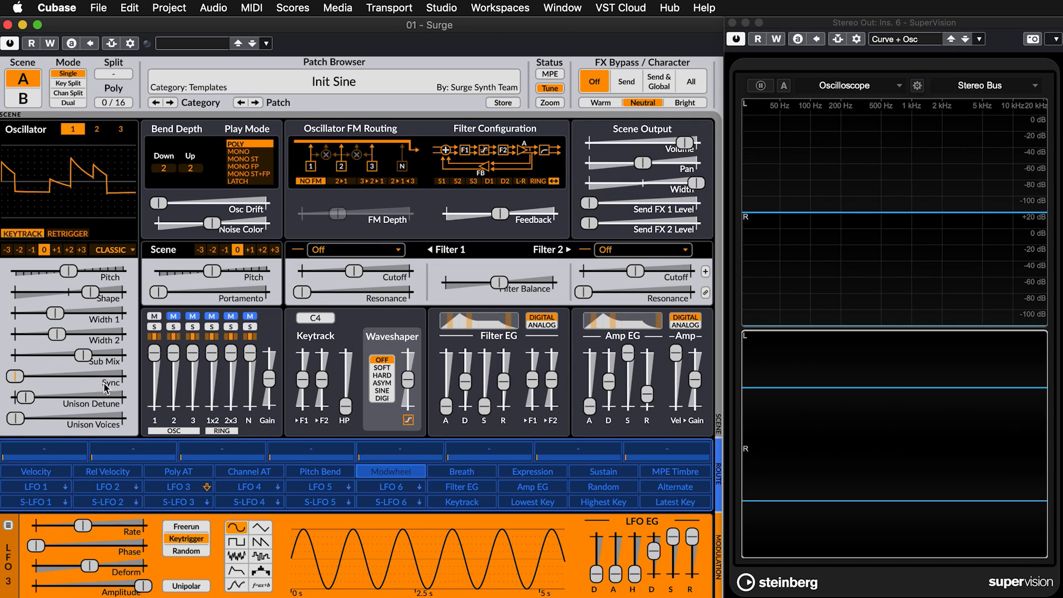
left_click_drag(15, 382, 68, 421)
left_click(21, 398)
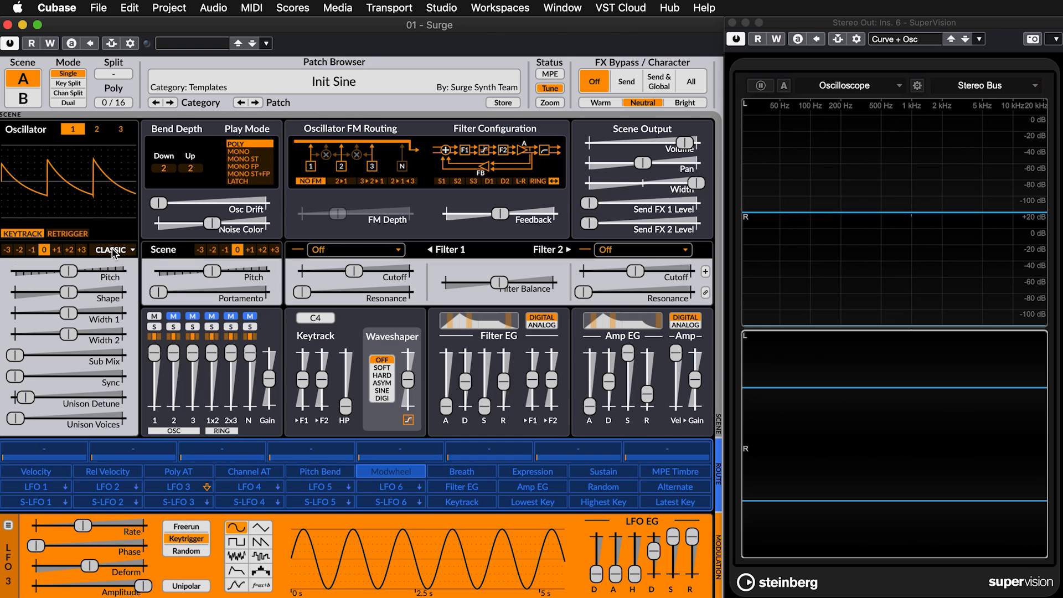
Switch oscillator 1 to the Modern Sawtooth type, and sweep its Sawtooth level from maximum to minimum.
left_click(112, 248)
mouse_move(127, 283)
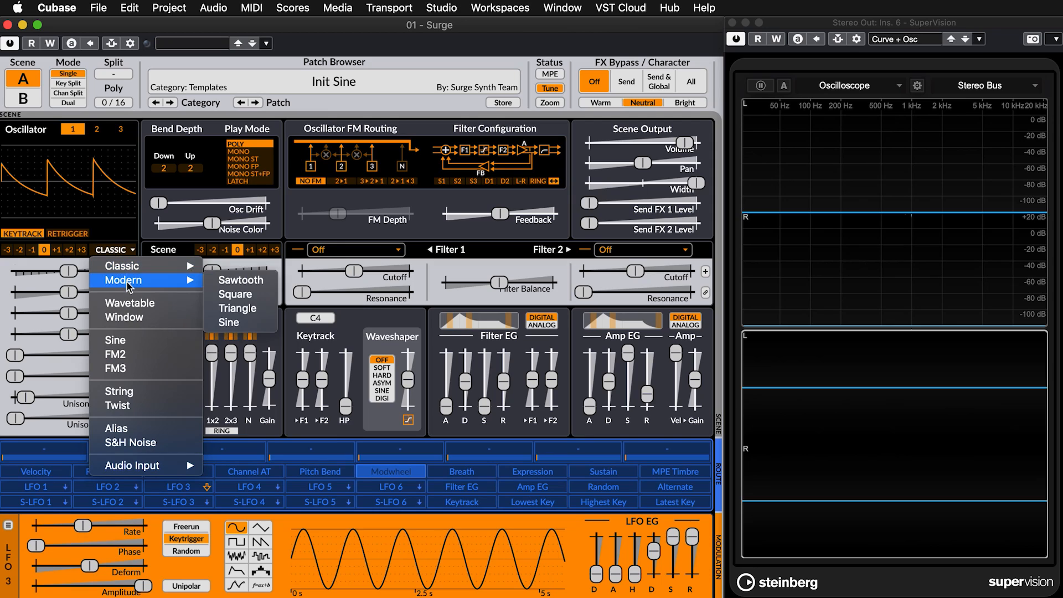
left_click(239, 279)
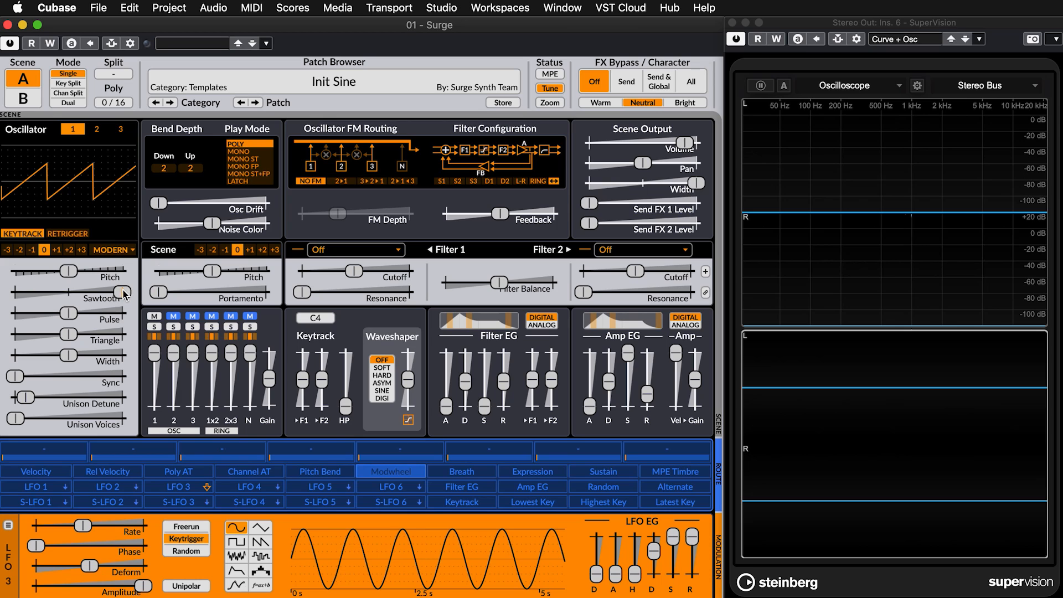
left_click_drag(124, 293, 14, 294)
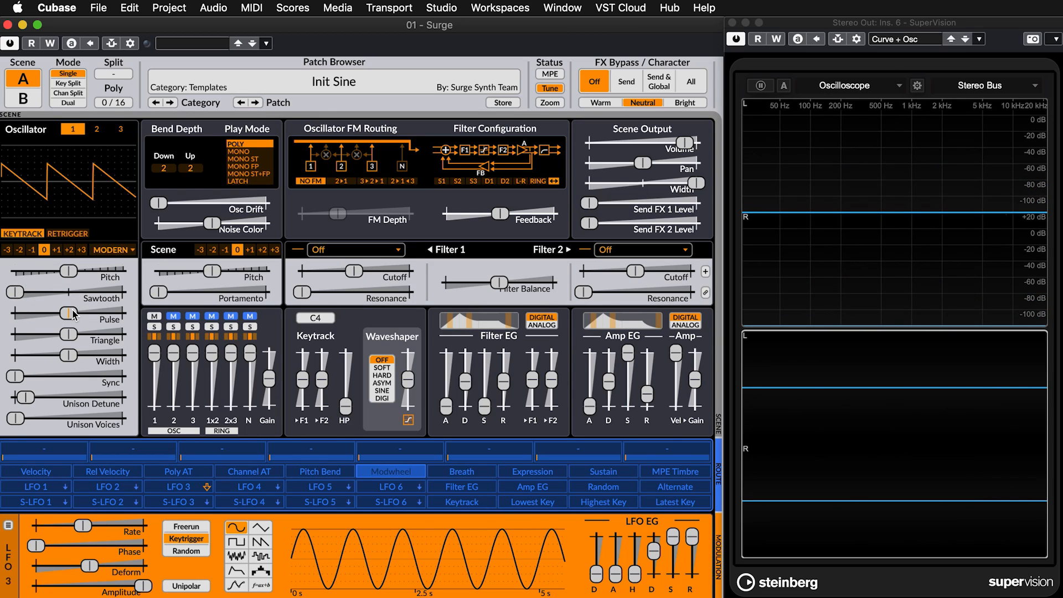
Blend the Modern oscillator's waveforms with a low Sawtooth, a high Pulse and a Triangle level below centre.
left_click_drag(15, 293, 104, 334)
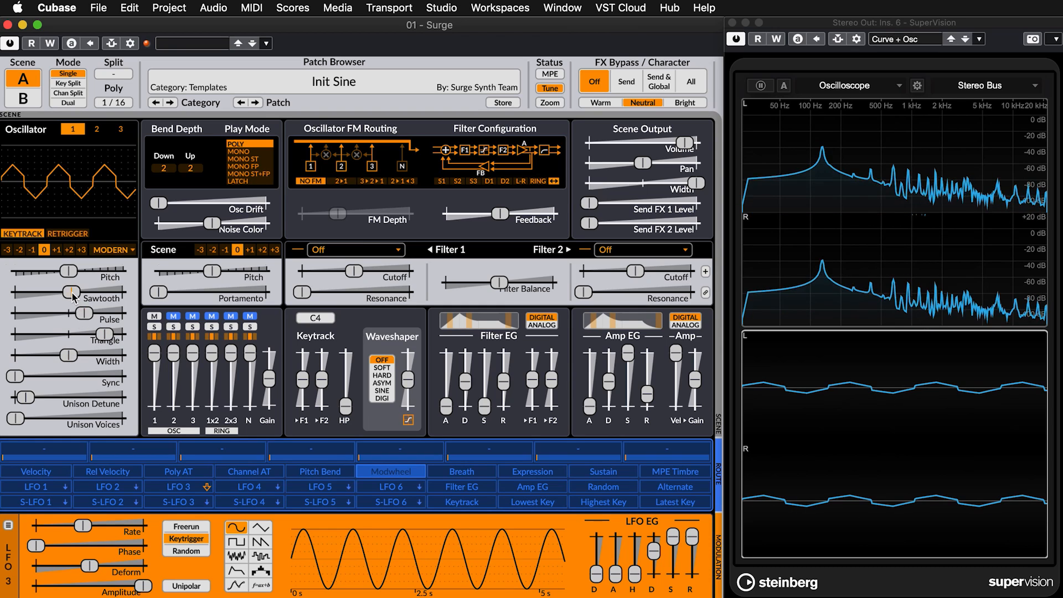
left_click_drag(71, 292, 21, 291)
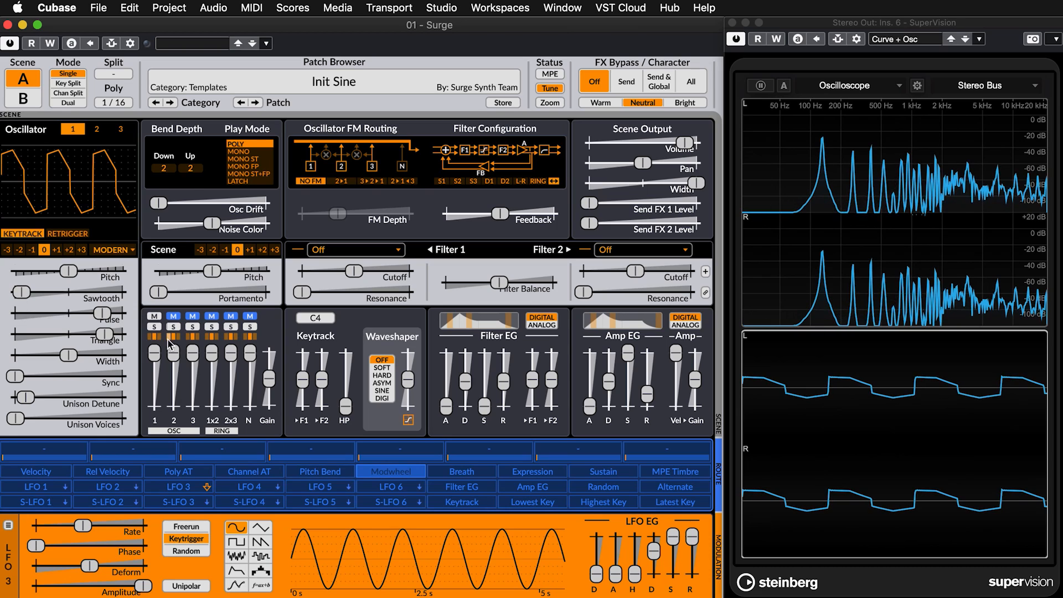
left_click_drag(105, 333, 42, 334)
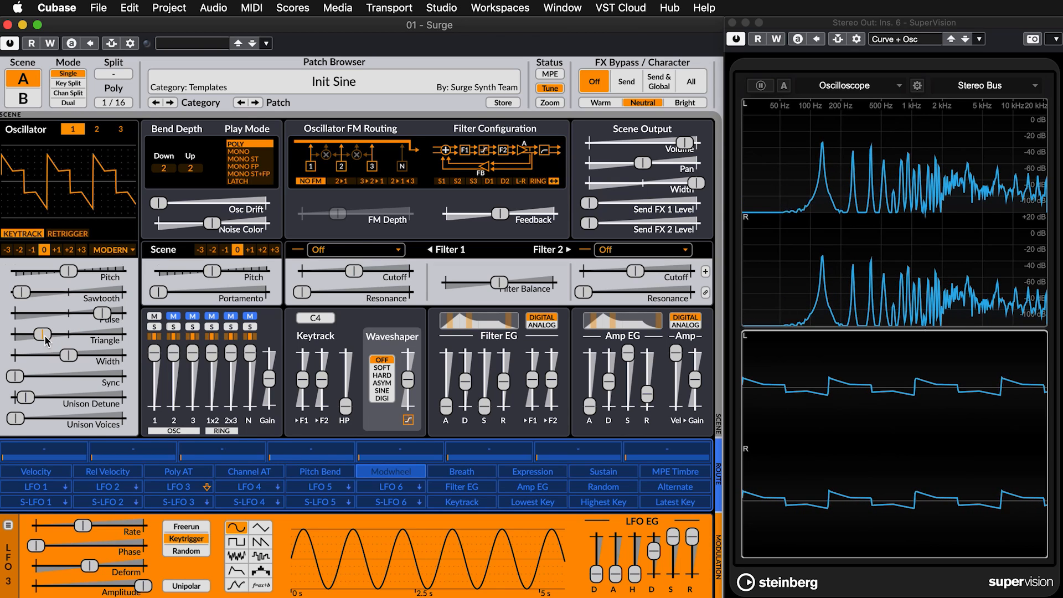
left_click_drag(21, 292, 30, 292)
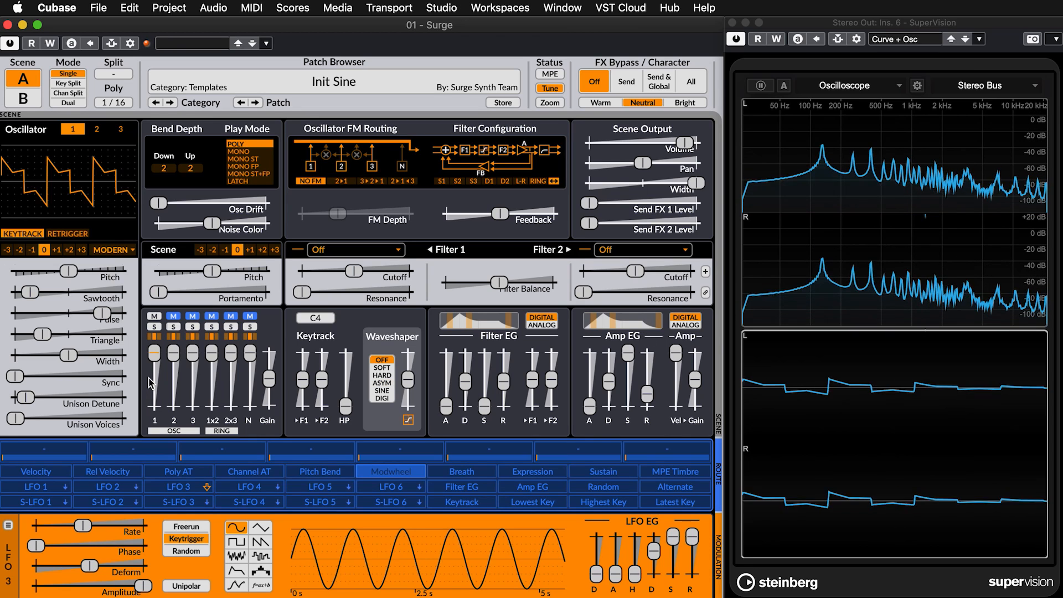
Lower the Modern oscillator's Width slightly below centre, try Sync, and raise Unison Voices to just under halfway.
left_click_drag(70, 360, 15, 377)
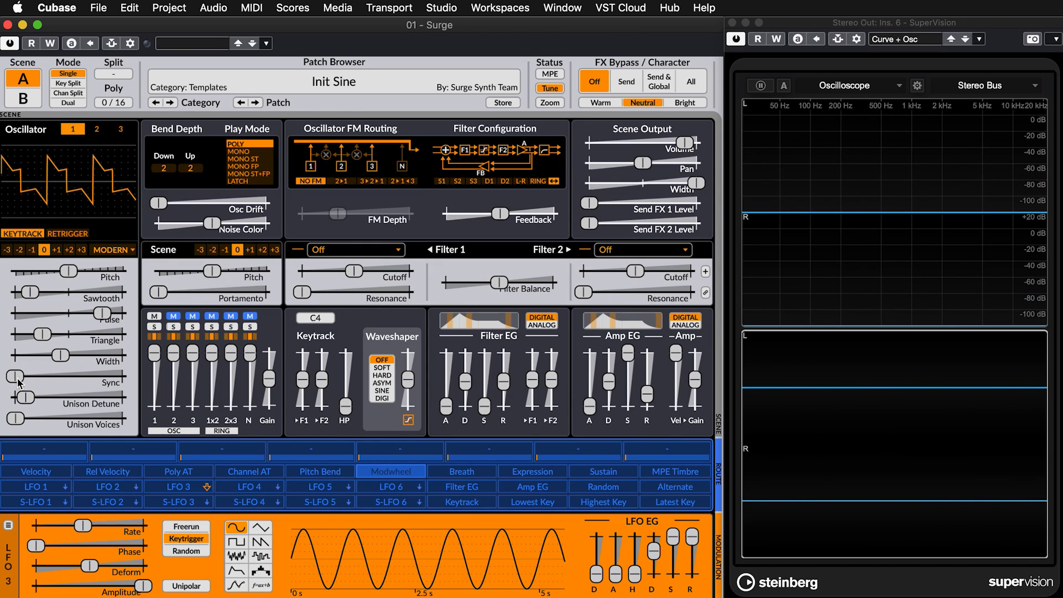
left_click(17, 379)
left_click_drag(31, 416, 73, 417)
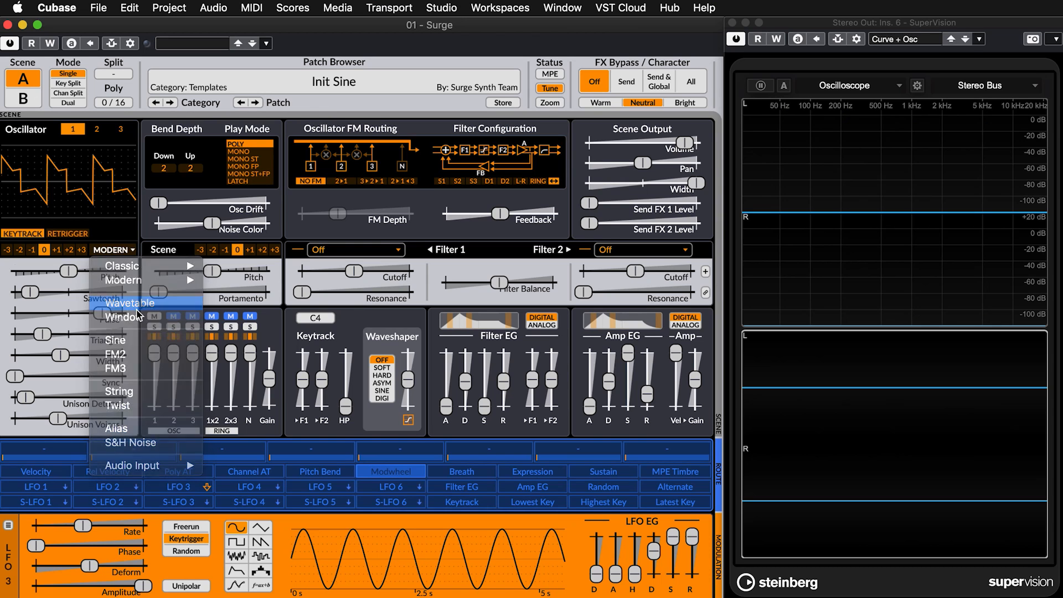
Switch oscillator 1 to Wavetable, browse the wavetable categories, and load Sine To Sawtooth HQ from the Basic category.
left_click(138, 314)
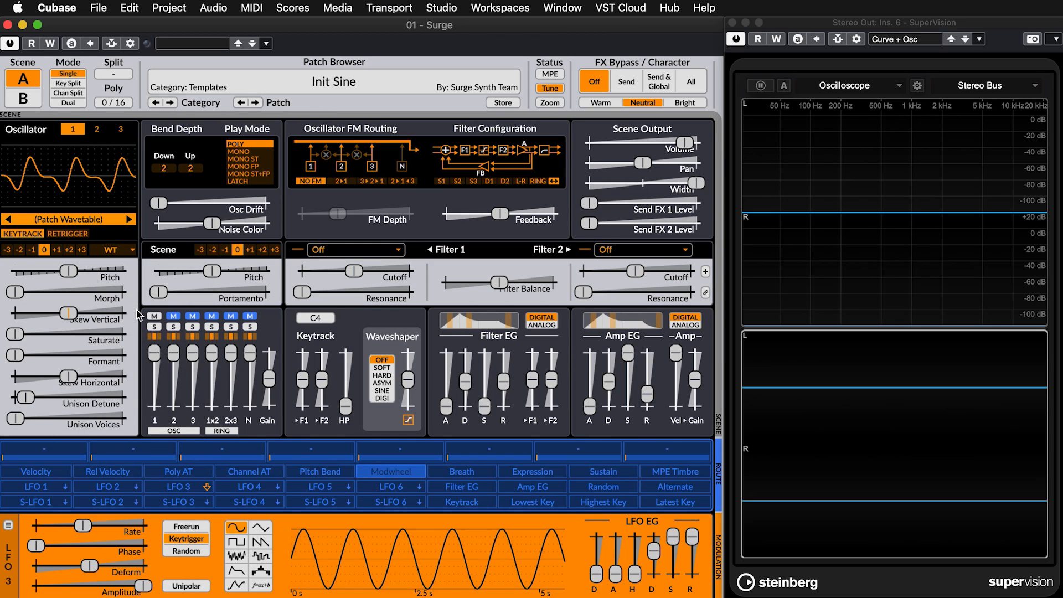
left_click(81, 221)
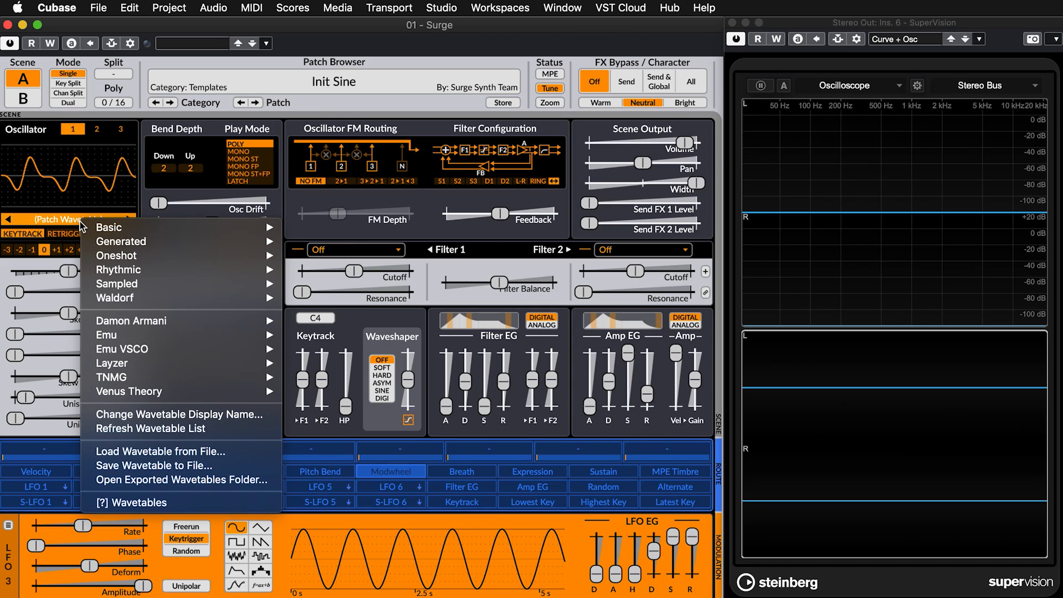
left_click(61, 224)
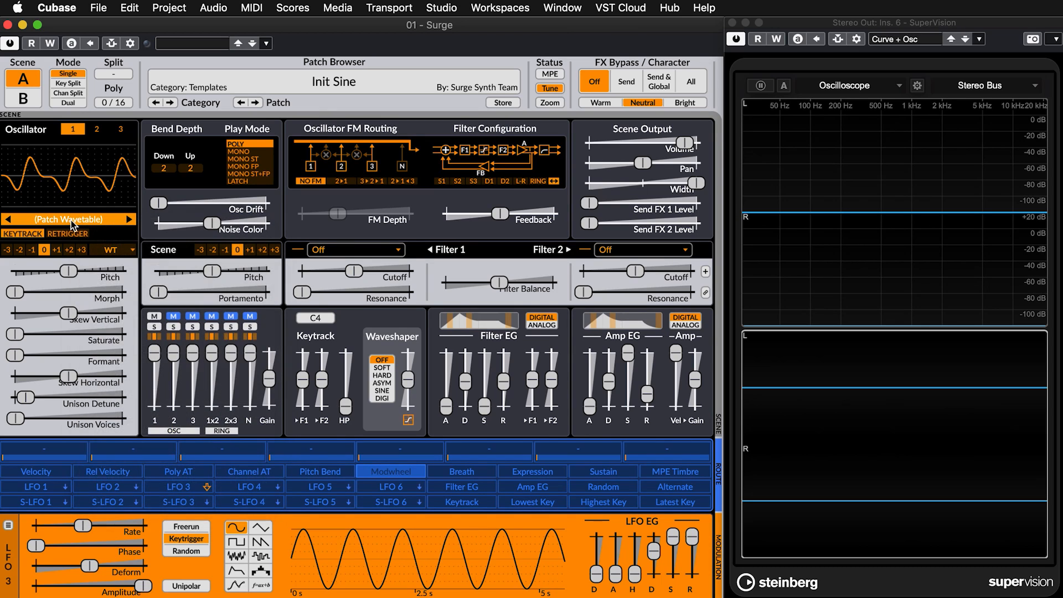
left_click(71, 221)
mouse_move(119, 233)
mouse_move(133, 249)
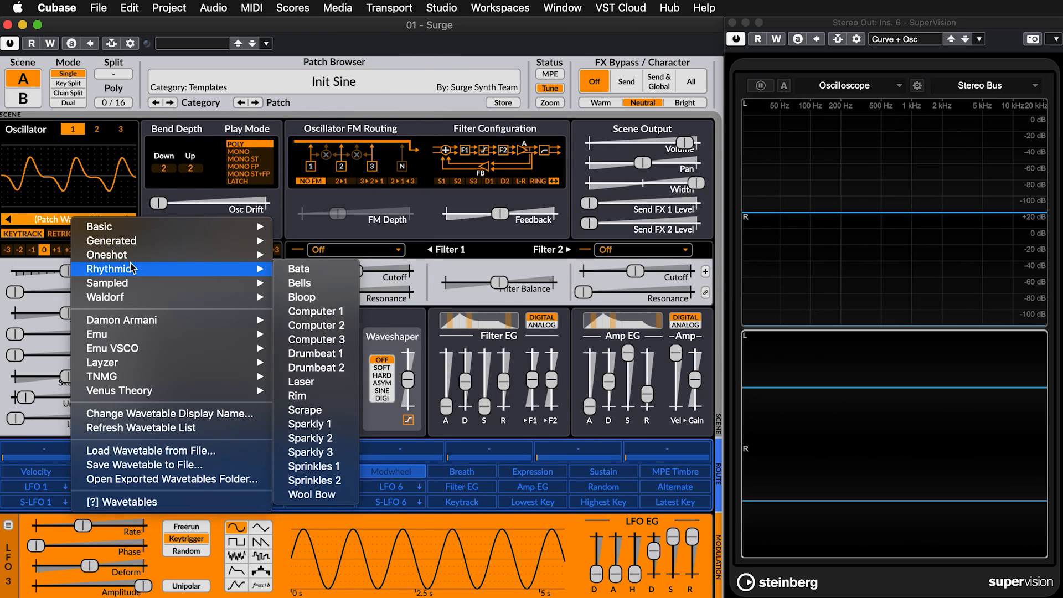
mouse_move(169, 228)
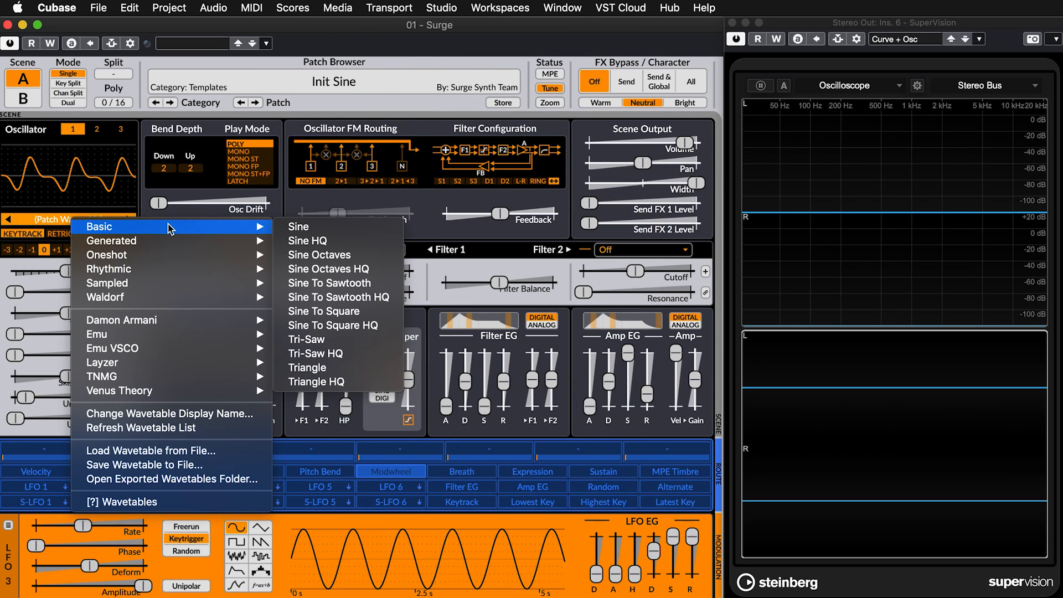
mouse_move(179, 327)
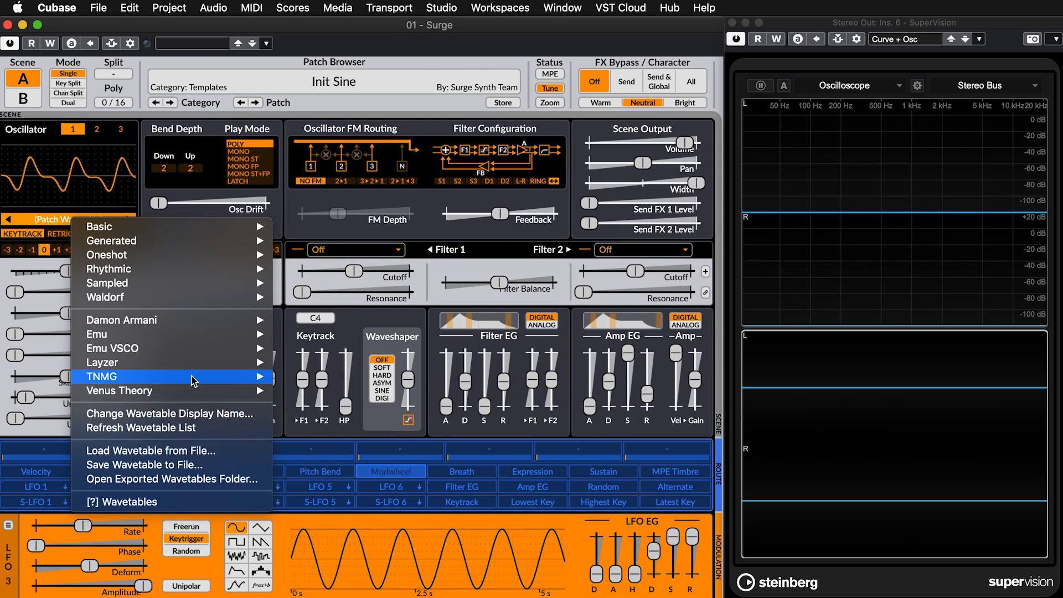
mouse_move(193, 364)
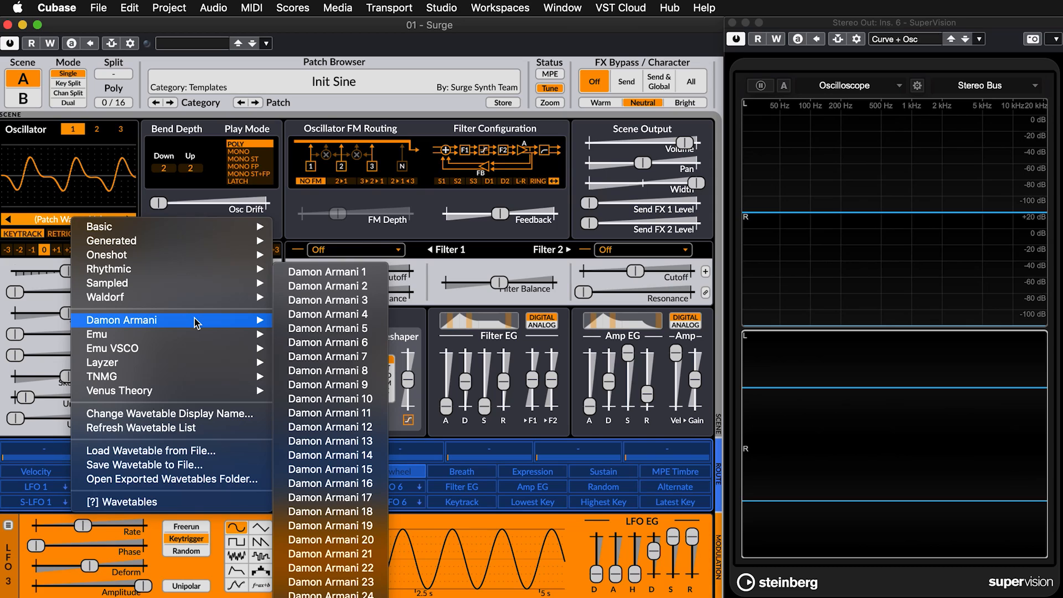
mouse_move(224, 227)
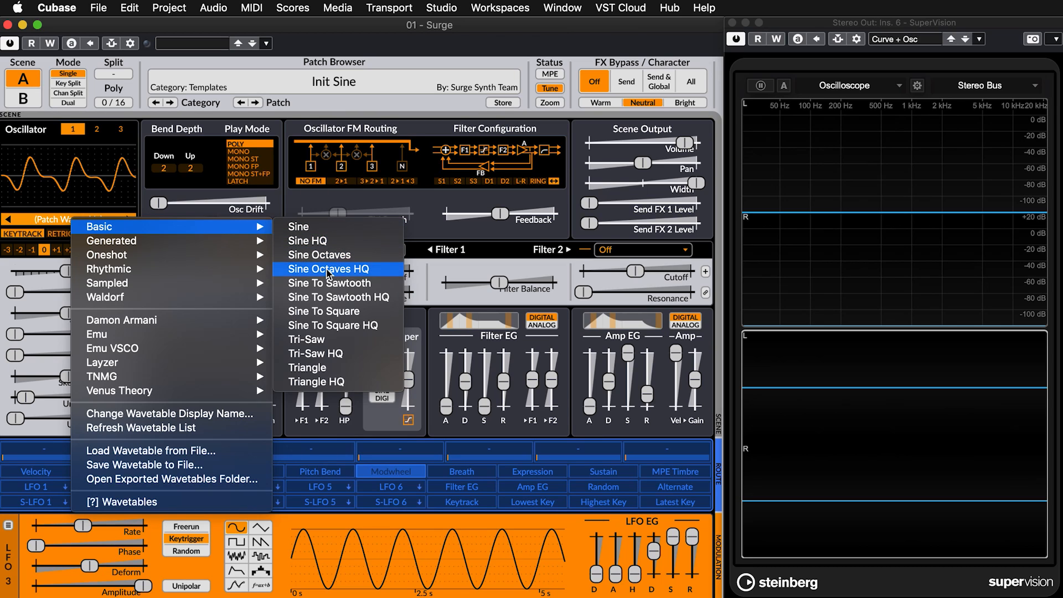
left_click(345, 299)
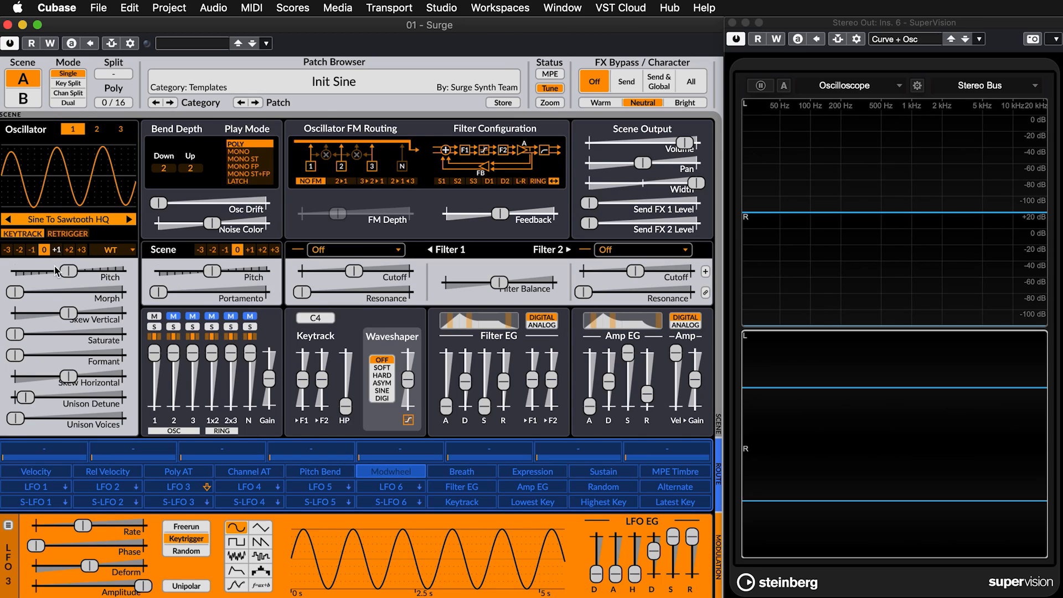
Sweep the wavetable's Morph from 0% up to about 96% and back to its minimum.
mouse_move(13, 296)
left_mouse_down()
mouse_move(125, 298)
mouse_move(14, 296)
left_mouse_up()
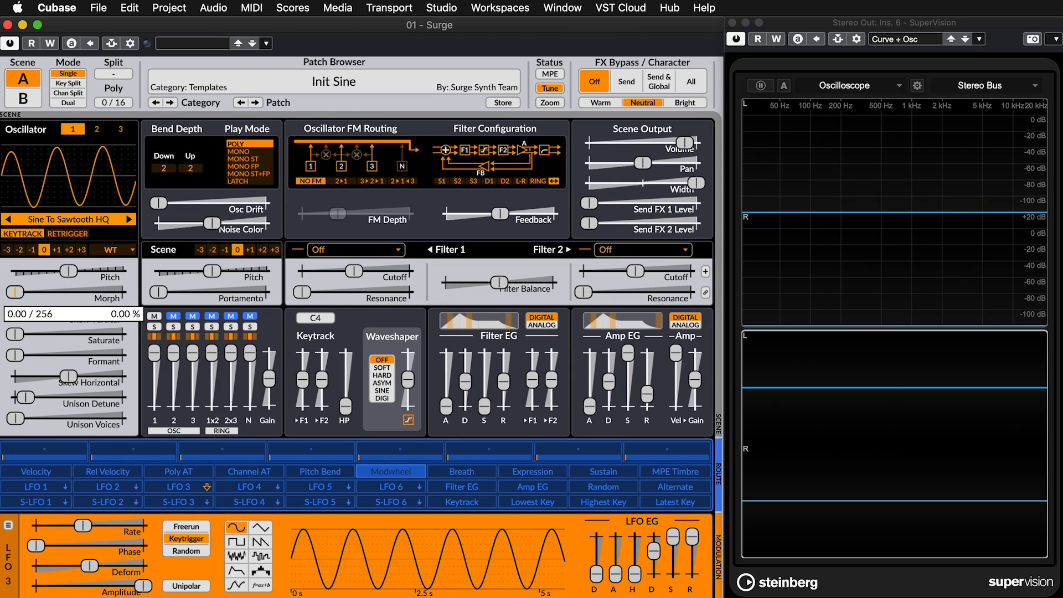
left_click_drag(14, 296, 118, 296)
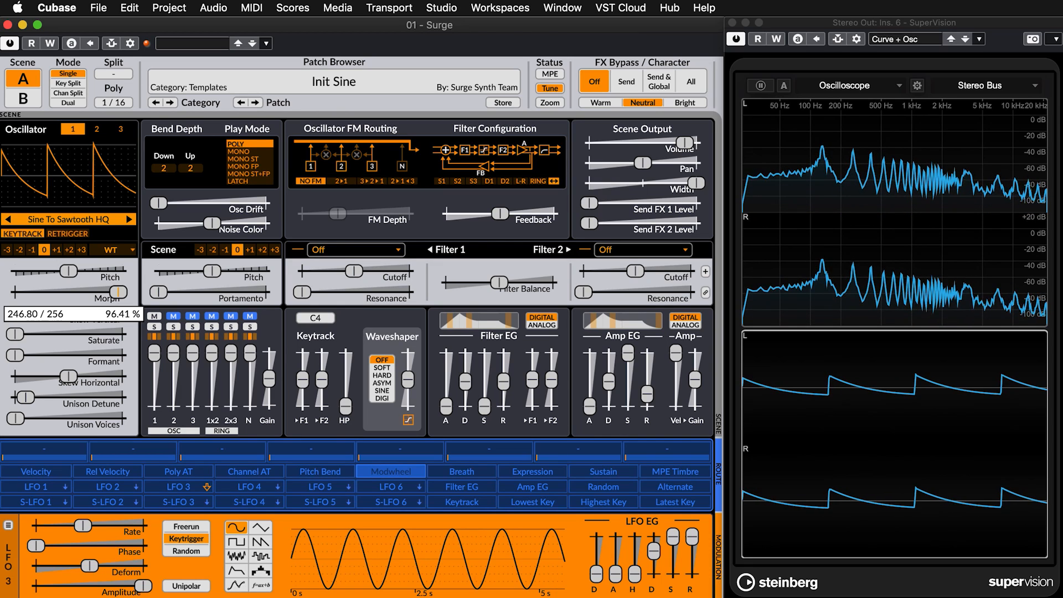
left_click_drag(118, 292, 15, 292)
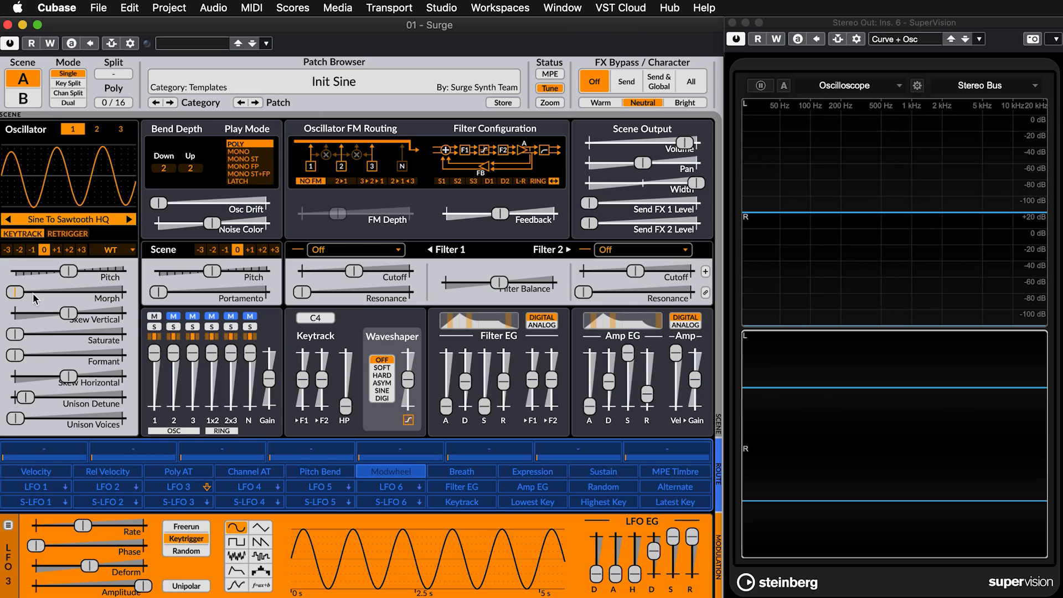
Shape the wavetable with a low Morph, Skew Vertical slightly below centre and Skew Horizontal above centre.
left_click_drag(71, 317, 116, 316)
left_click_drag(15, 293, 37, 299)
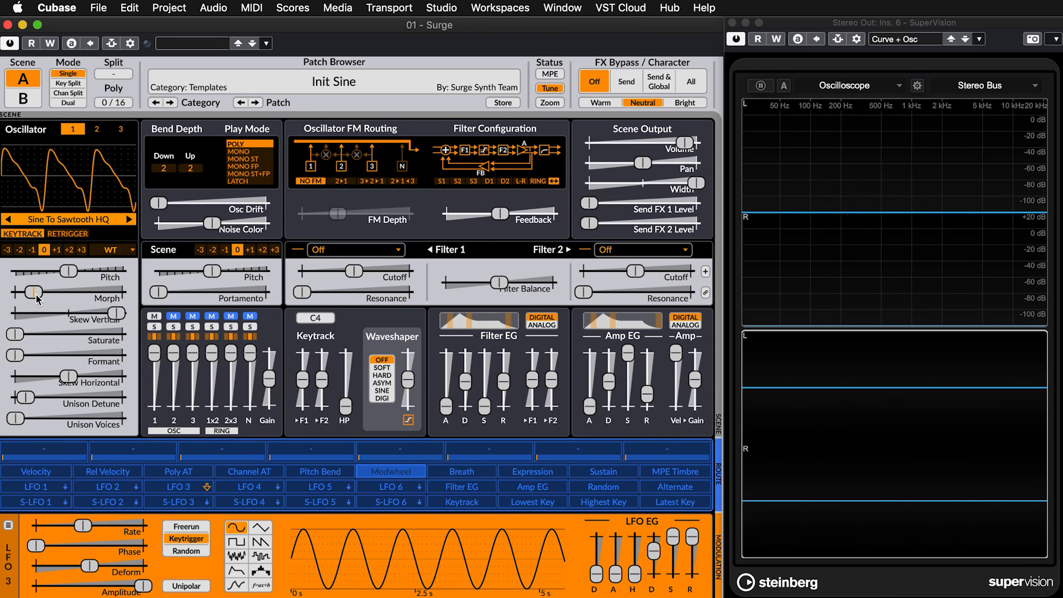
left_click_drag(122, 320, 61, 314)
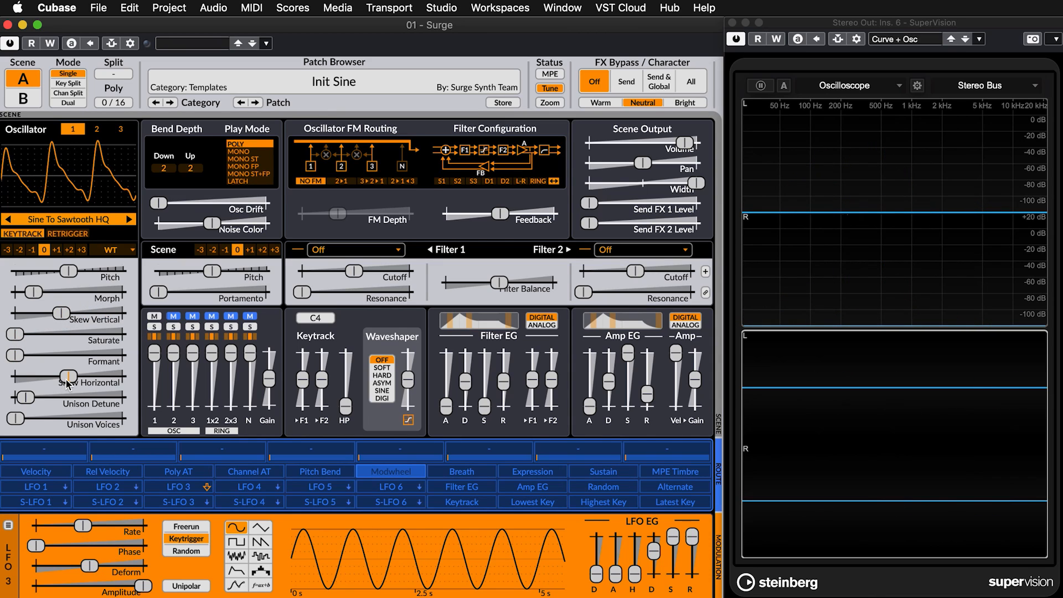
left_click_drag(66, 382, 88, 377)
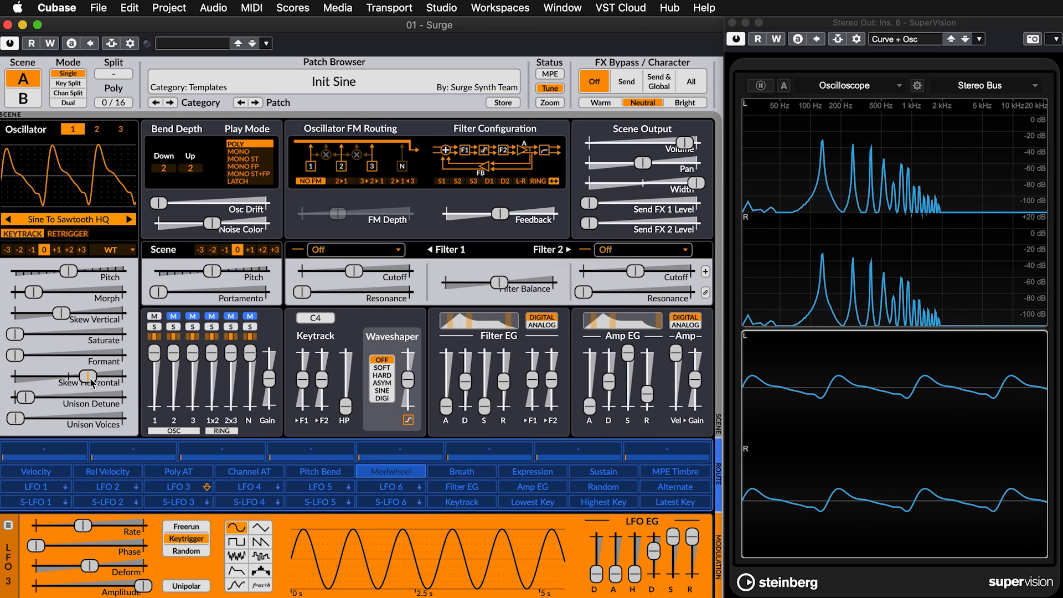
Raise Saturate slightly, and sweep Formant up to about three quarters and back to its minimum.
left_click_drag(15, 334, 31, 356)
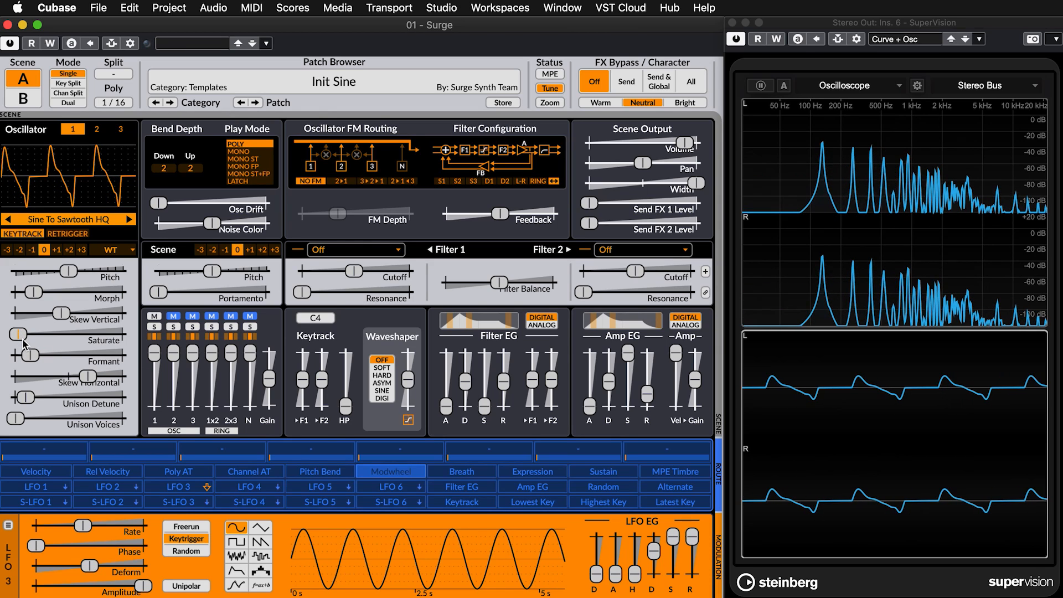
left_click_drag(22, 336, 96, 355)
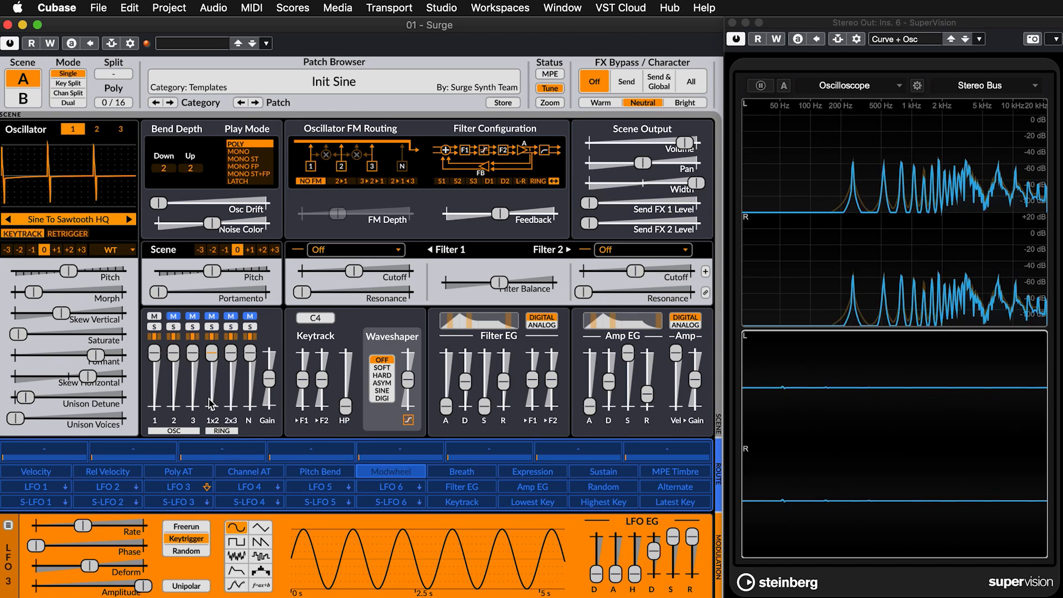
left_click_drag(92, 359, 15, 359)
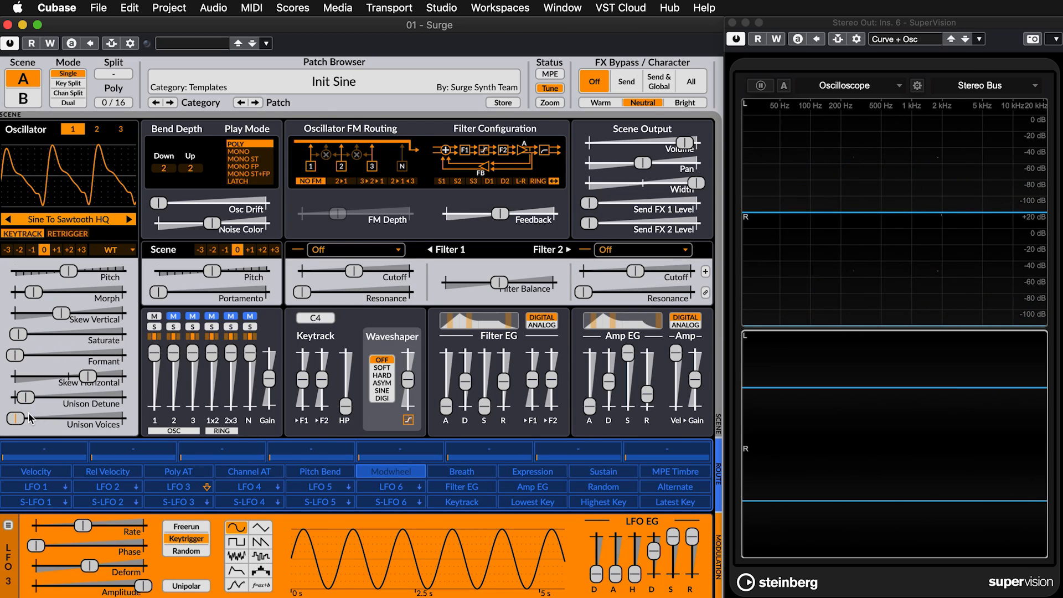
Raise Unison Voices to just under halfway and look through the wavetable categories, including Generated and Oneshot.
left_click_drag(16, 422, 61, 422)
left_click(76, 221)
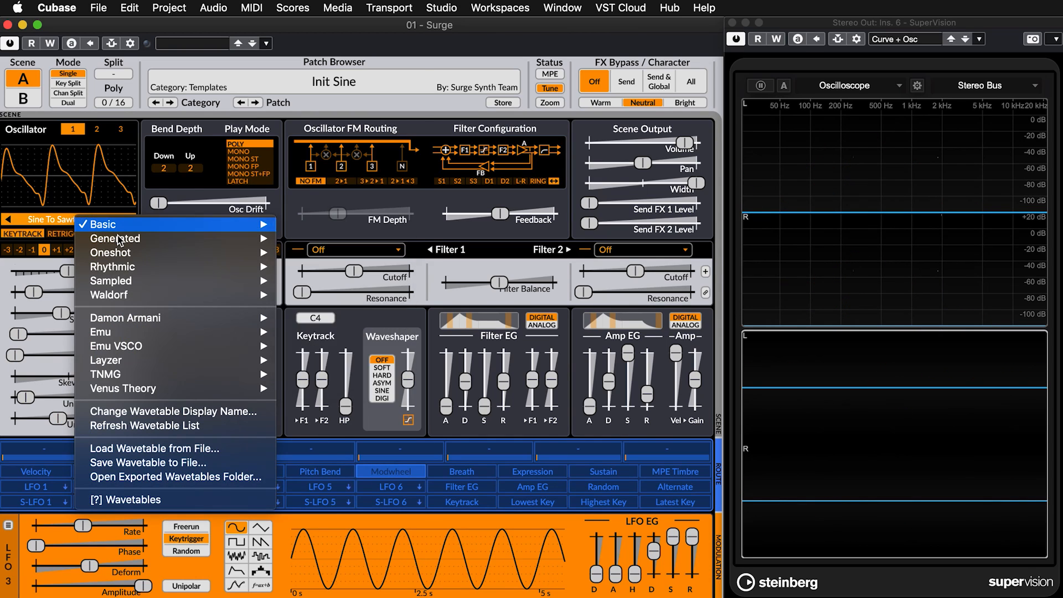
mouse_move(118, 240)
mouse_move(129, 257)
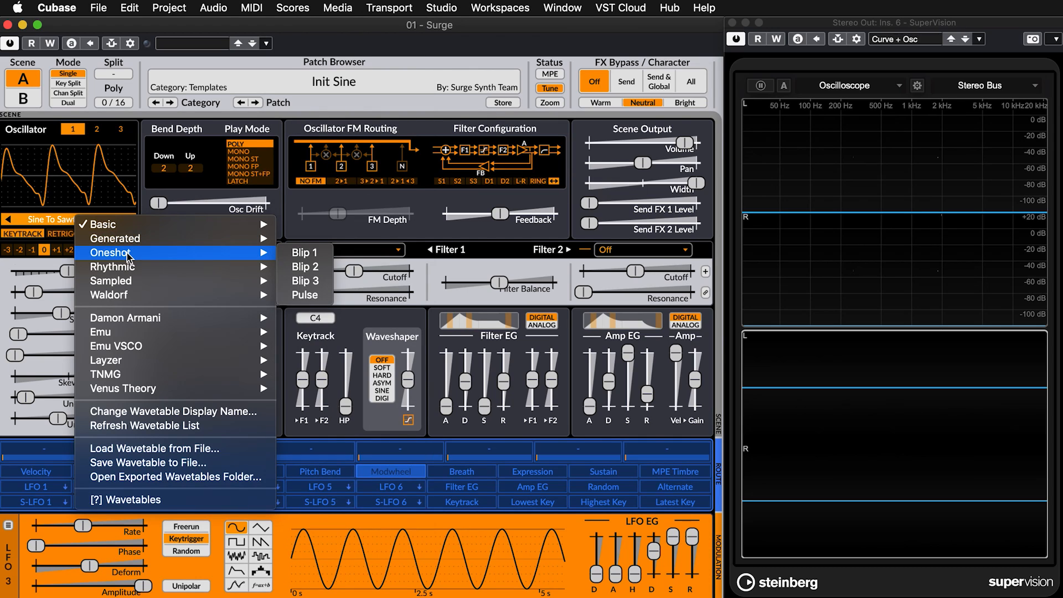
left_click(13, 286)
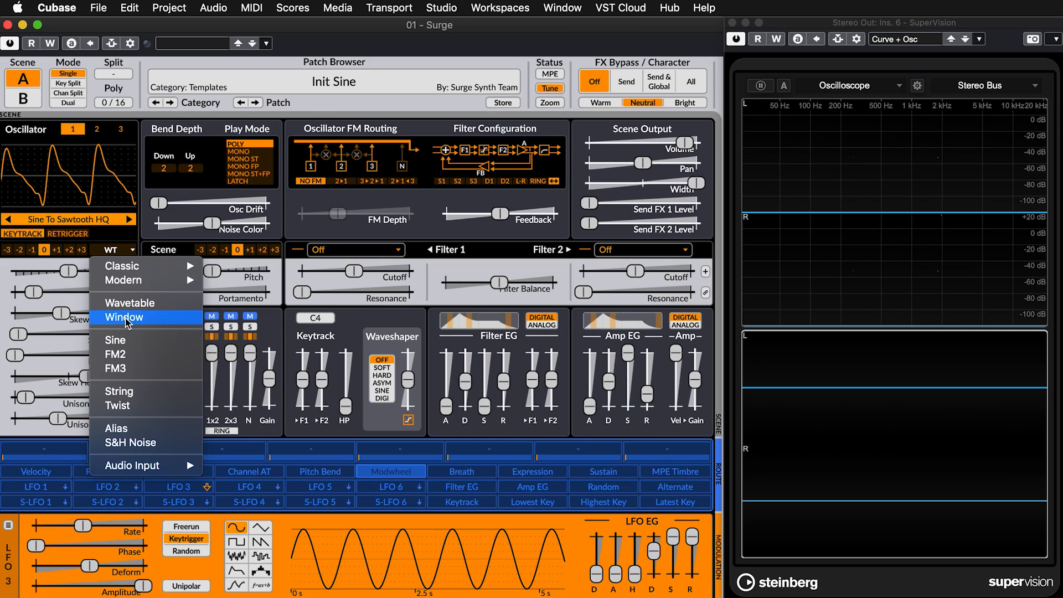
Switch oscillator 1 to the Window type and review the available window shapes, keeping Triangle.
left_click(125, 317)
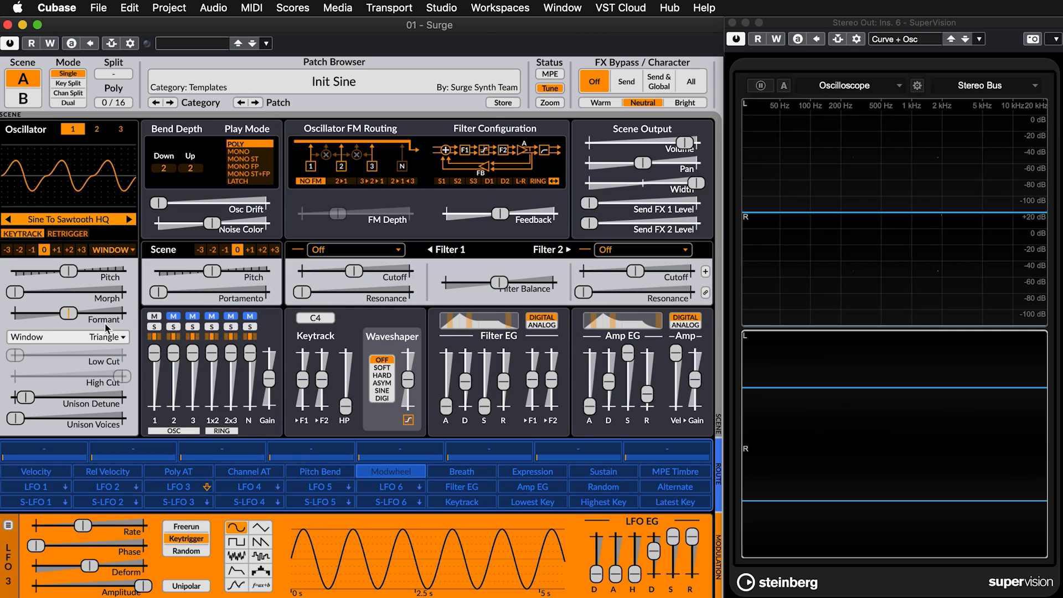
right_click(62, 336)
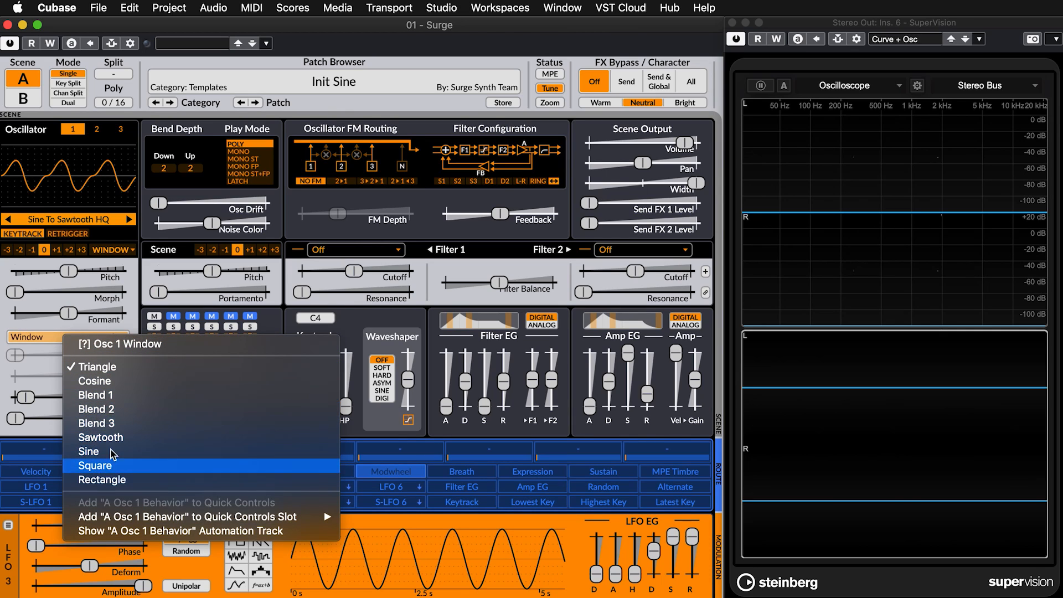
left_click(134, 299)
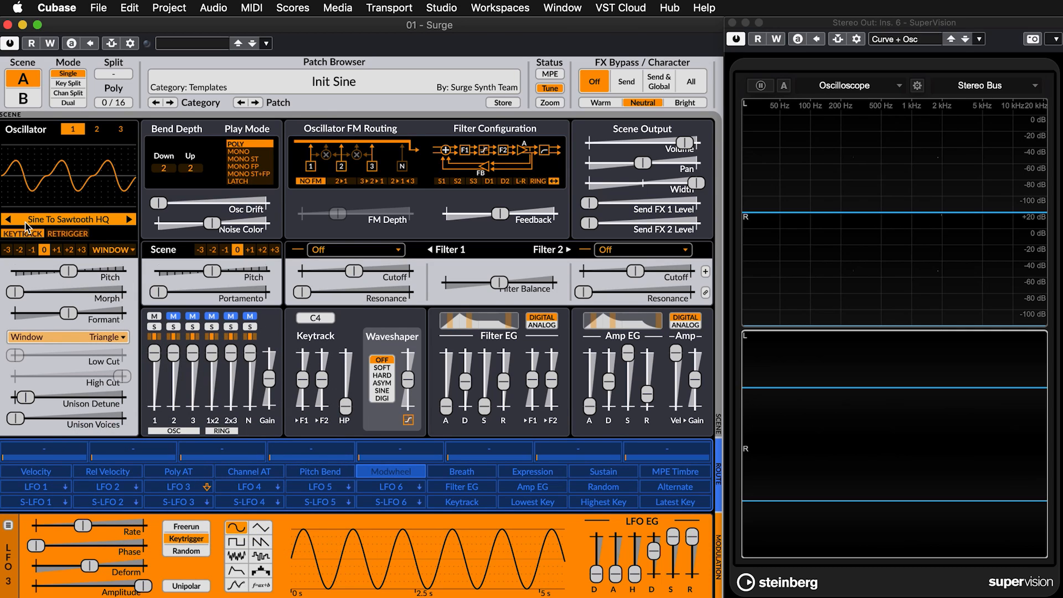
Raise the Window oscillator's Morph to maximum, try the Cosine window, and set the window shape to Sawtooth.
mouse_move(15, 292)
left_mouse_down()
mouse_move(101, 292)
mouse_move(1, 283)
left_mouse_up()
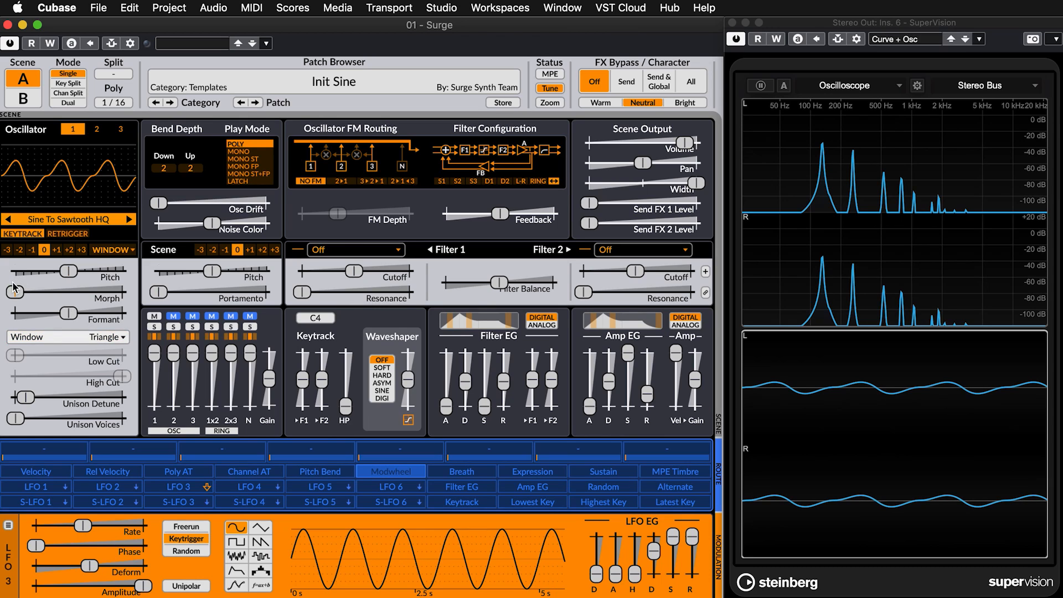
left_click_drag(15, 292, 122, 291)
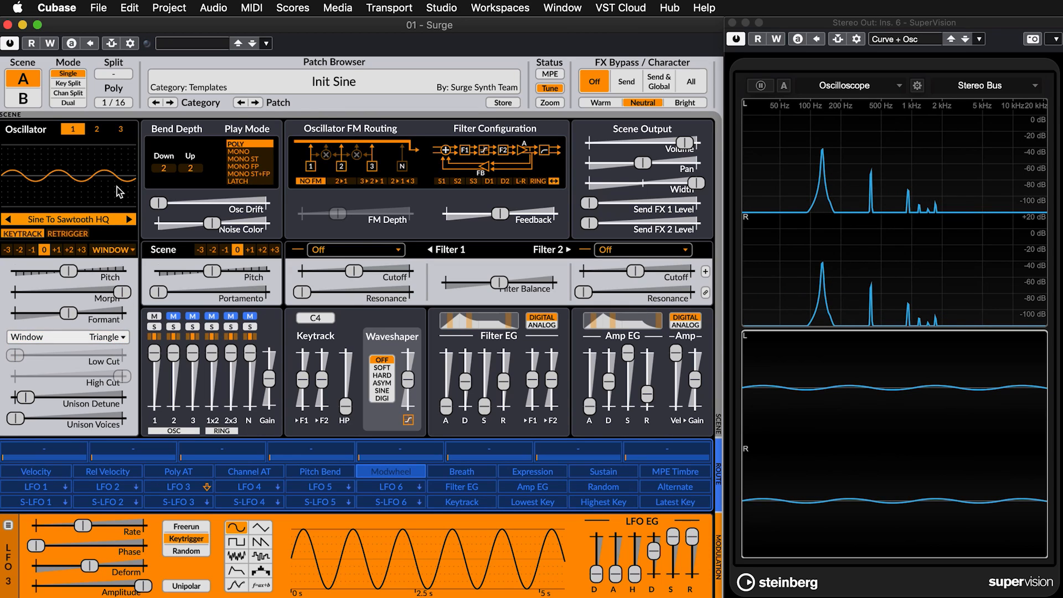
left_click(115, 346)
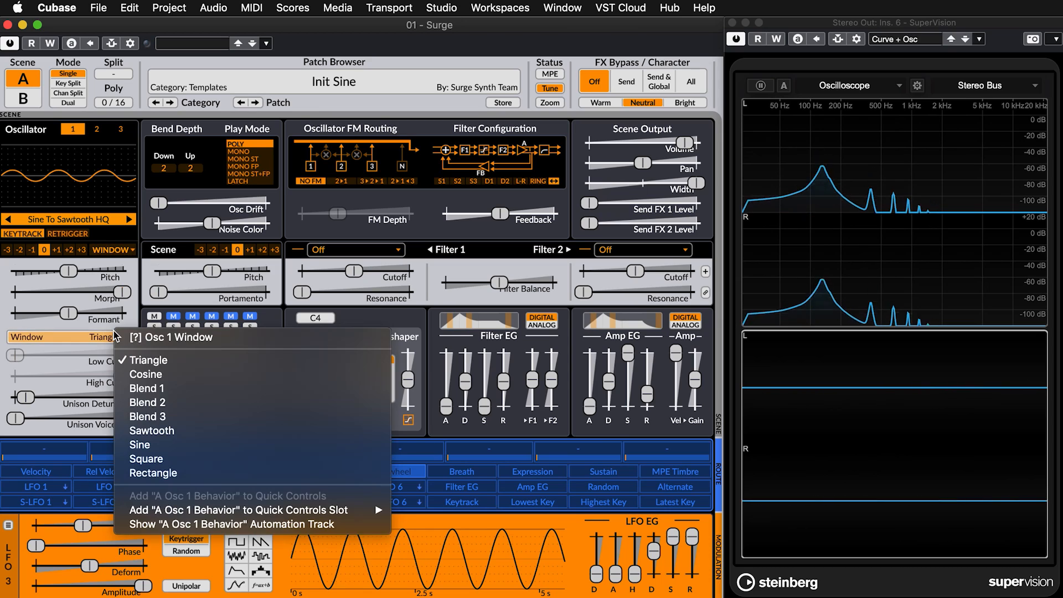
left_click(142, 375)
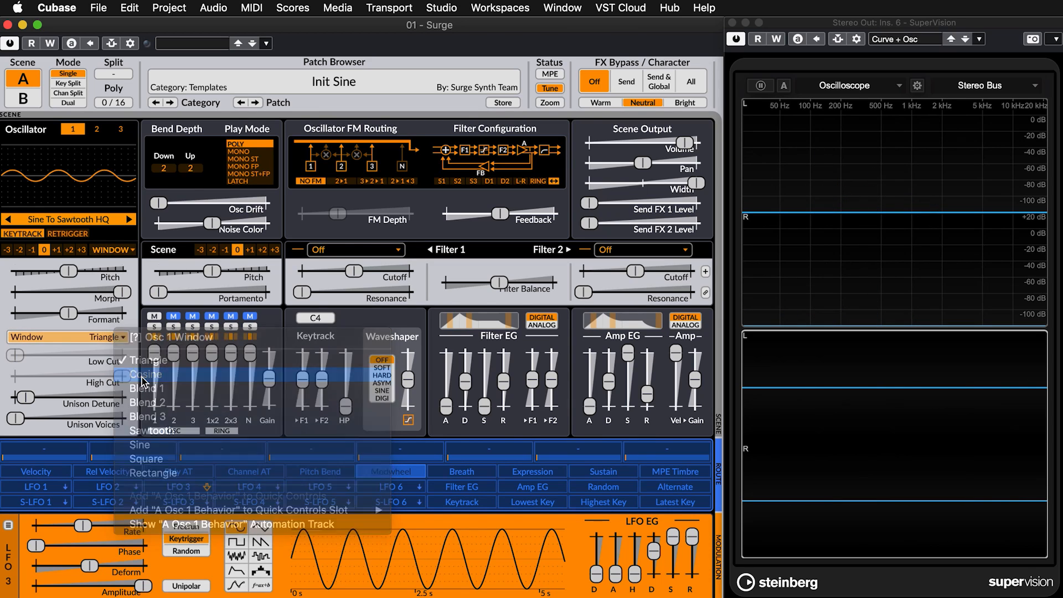
left_click(114, 337)
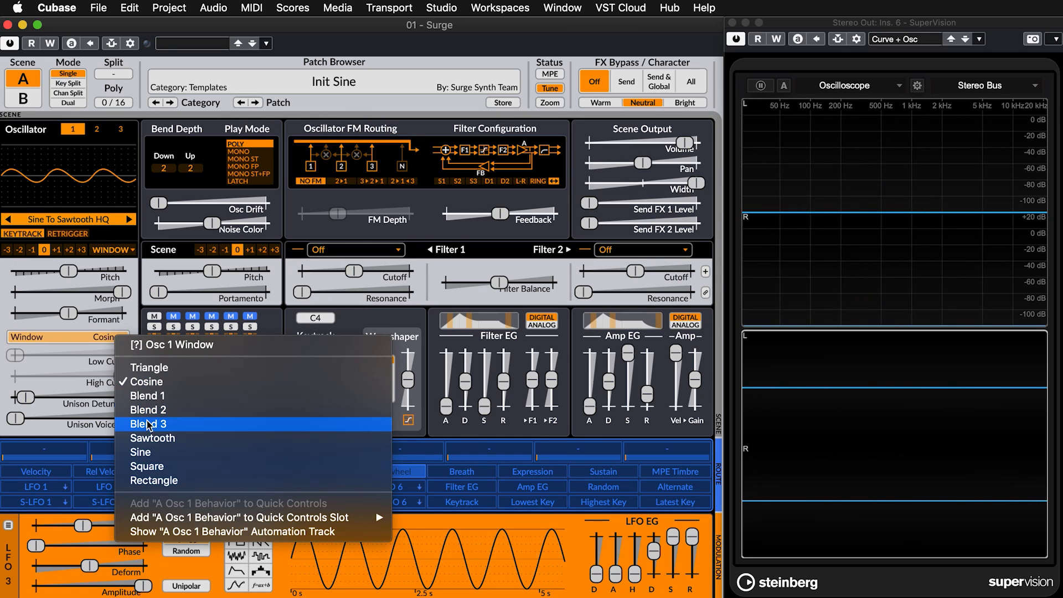
left_click(153, 442)
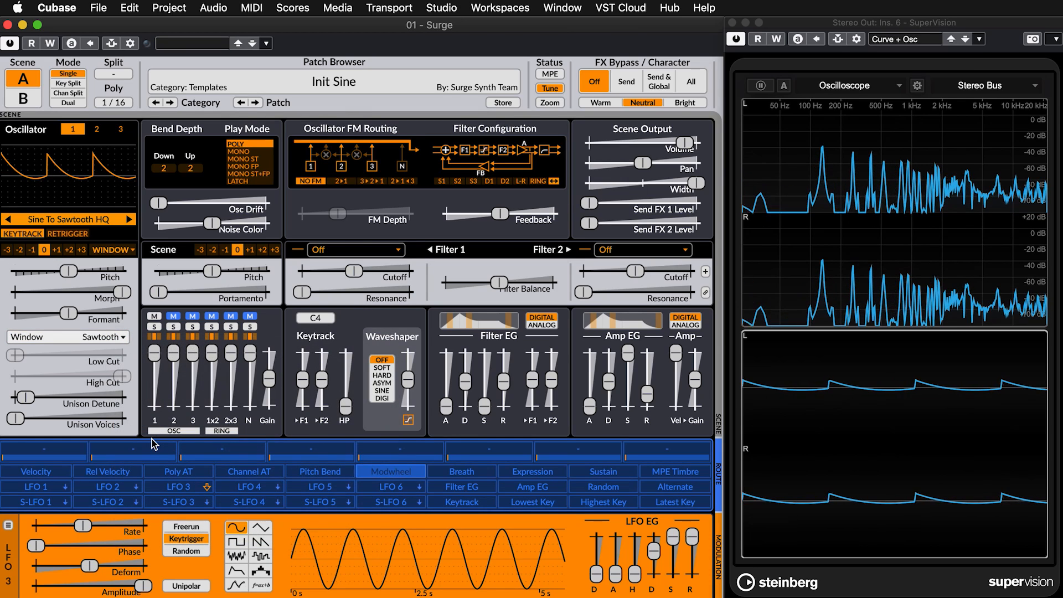
Lower the Window oscillator's Morph to its minimum, sweeping it briefly around 3.39% before returning it.
left_click_drag(123, 303, 15, 304)
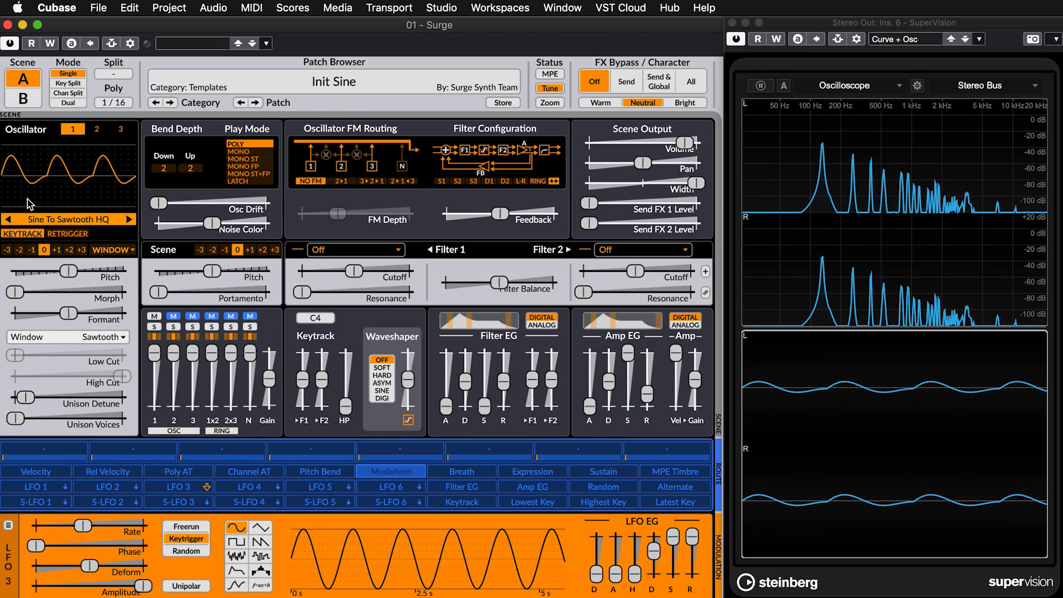
left_click(15, 292)
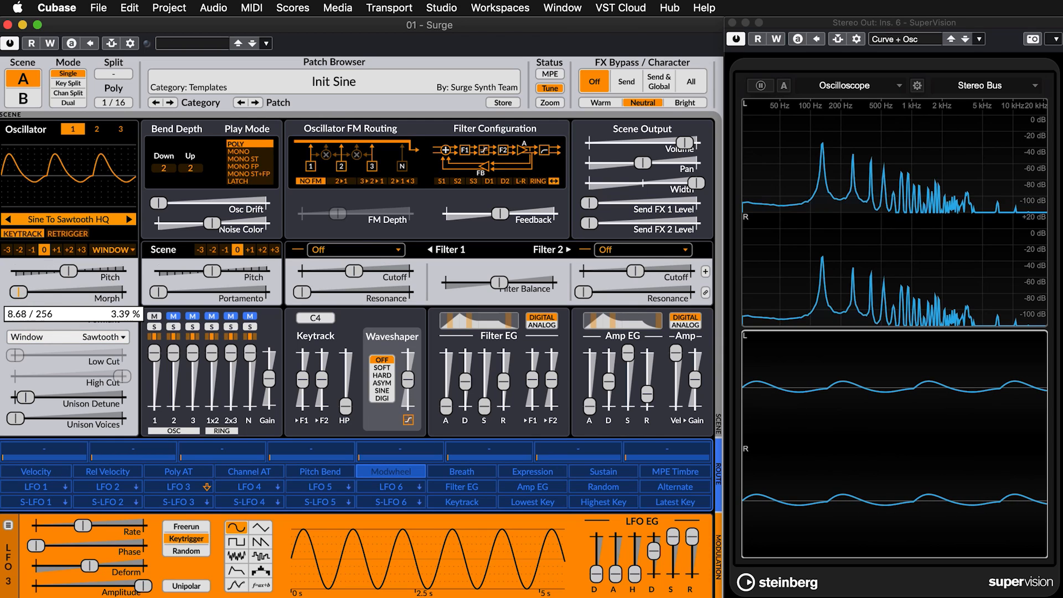
mouse_move(15, 292)
left_mouse_down()
mouse_move(83, 292)
mouse_move(17, 294)
left_mouse_up()
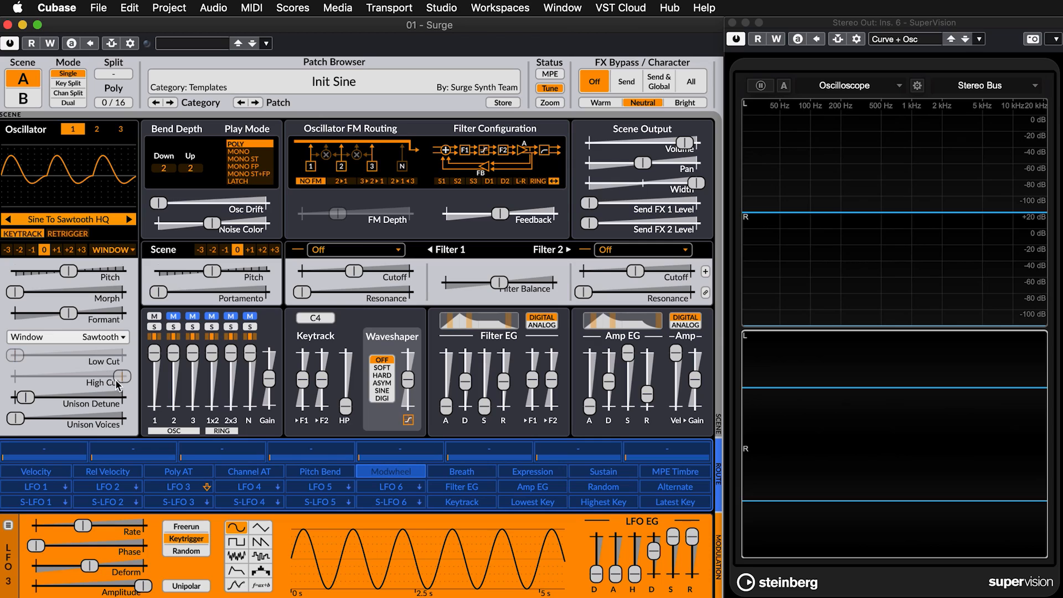
Activate the Window oscillator's Low Cut and try its slider near the minimum.
right_click(15, 356)
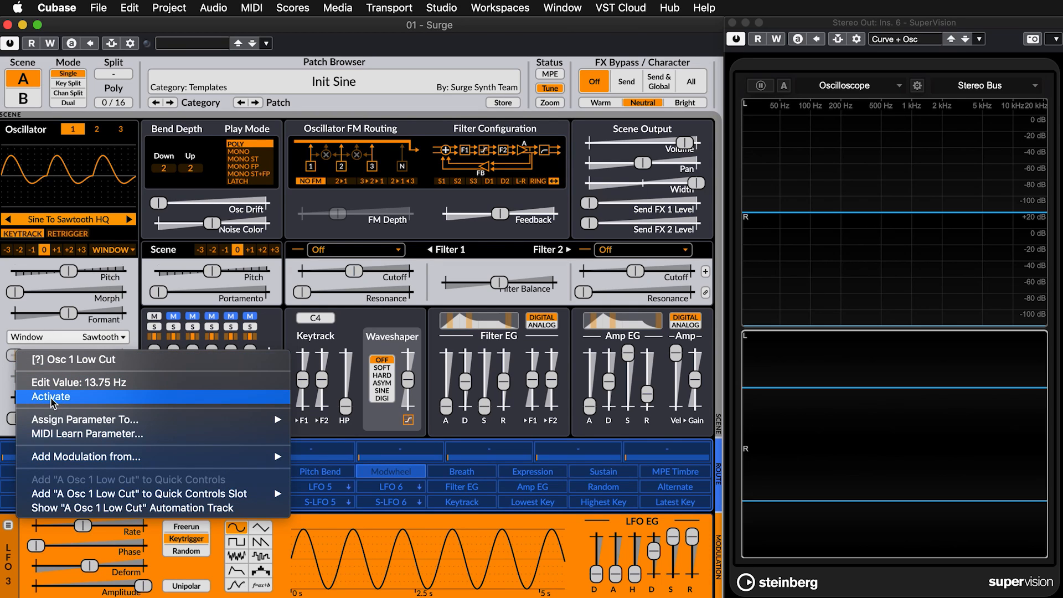
left_click(33, 394)
mouse_move(15, 355)
left_mouse_down()
mouse_move(67, 356)
mouse_move(16, 355)
left_mouse_up()
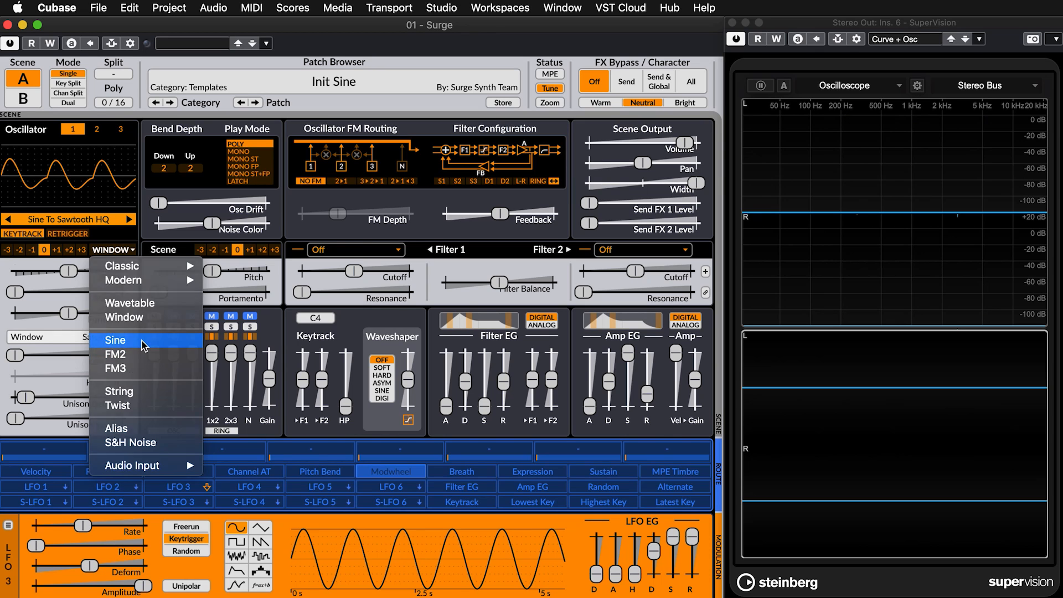
Switch oscillator 1 to Sine and sweep Shape through Wave 7 (TX 7), Wave 9, Wave 10 and higher, back to the minimum.
left_click(142, 341)
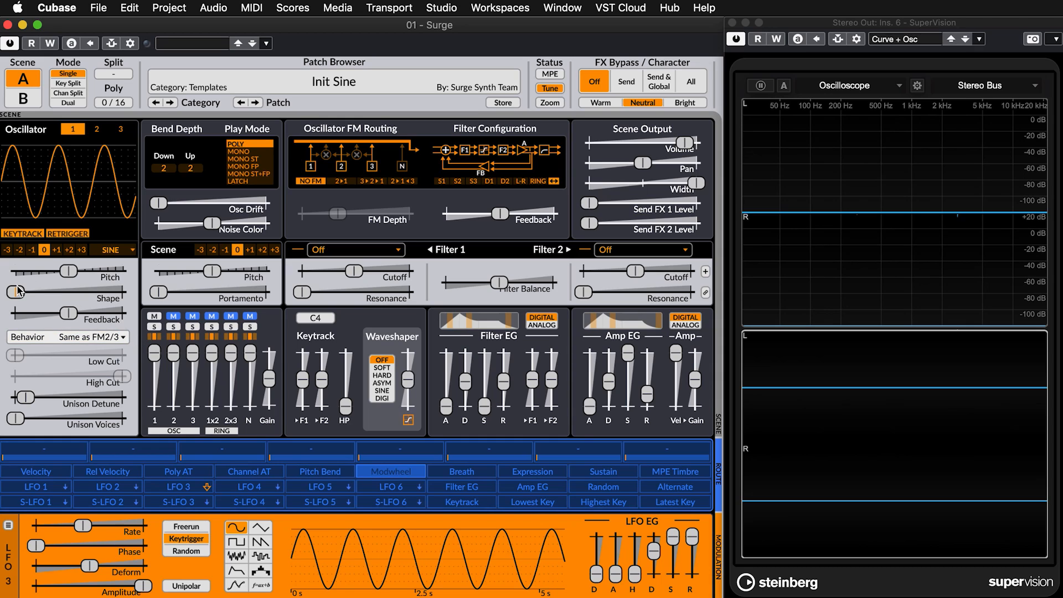
left_click_drag(16, 293, 38, 292)
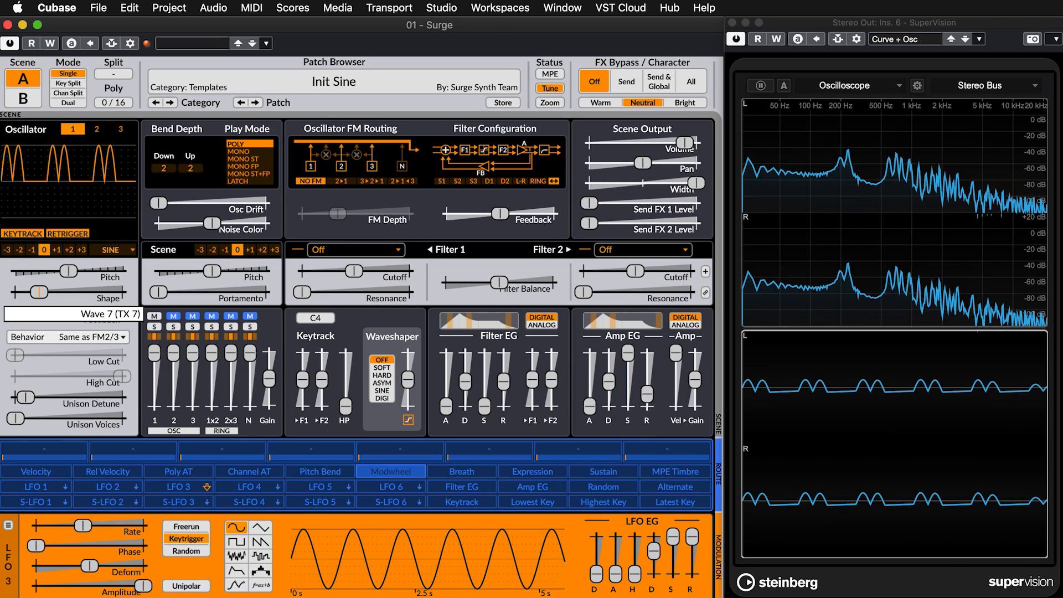
left_click_drag(38, 292, 46, 292)
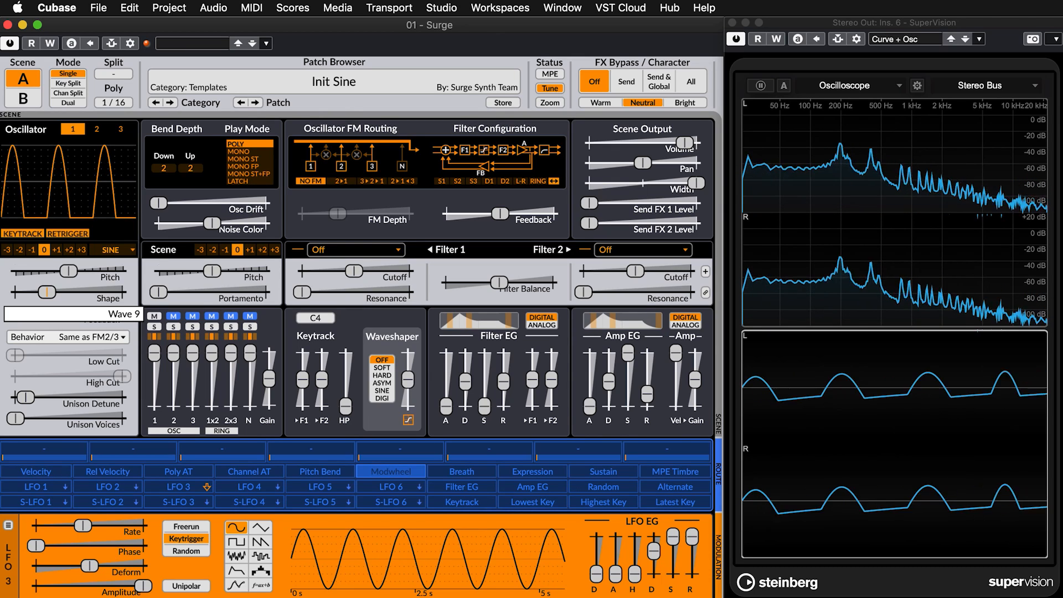
left_click_drag(47, 292, 50, 292)
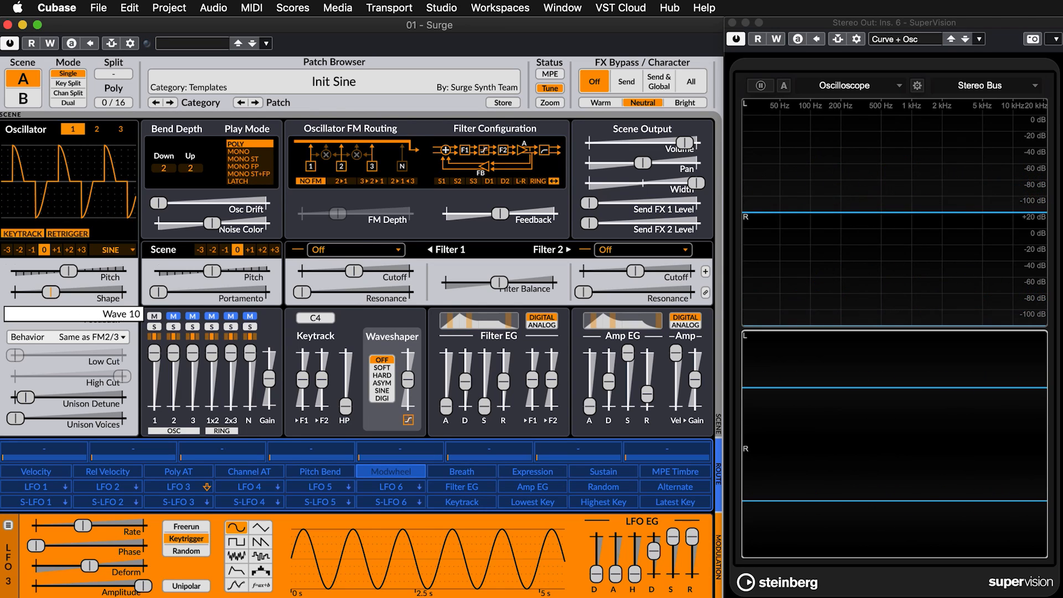
left_click_drag(50, 292, 88, 295)
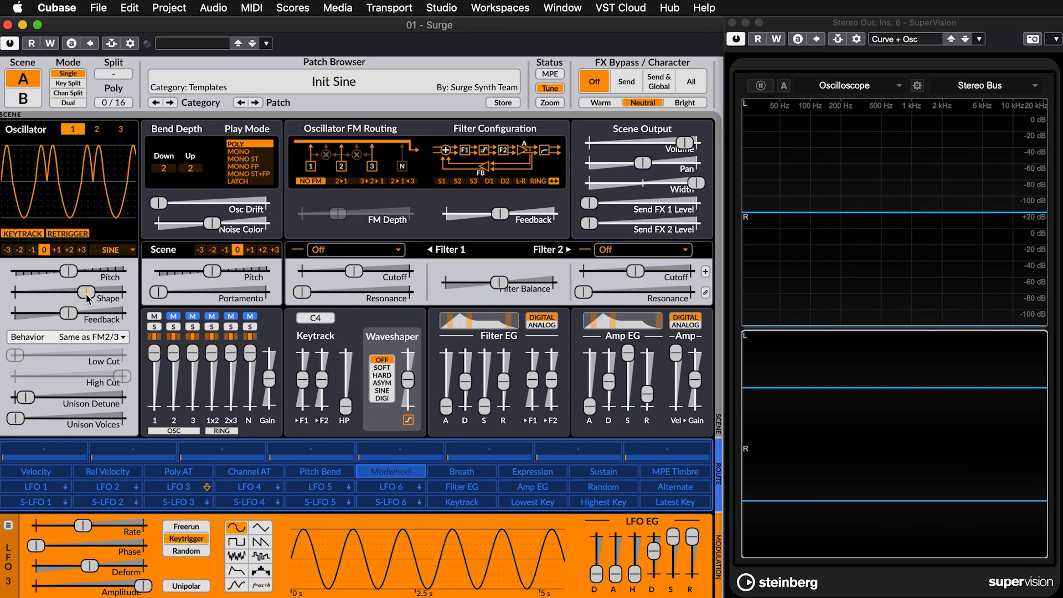
left_click_drag(87, 294, 16, 292)
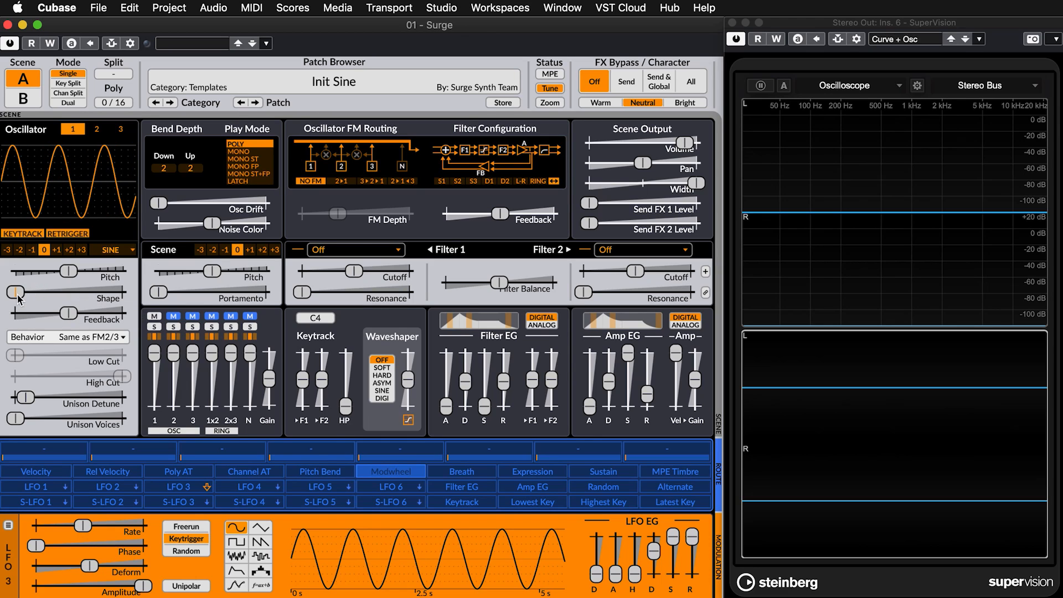
Sweep the Sine oscillator's Feedback up to about 110% and back to centre.
left_click_drag(69, 314, 71, 313)
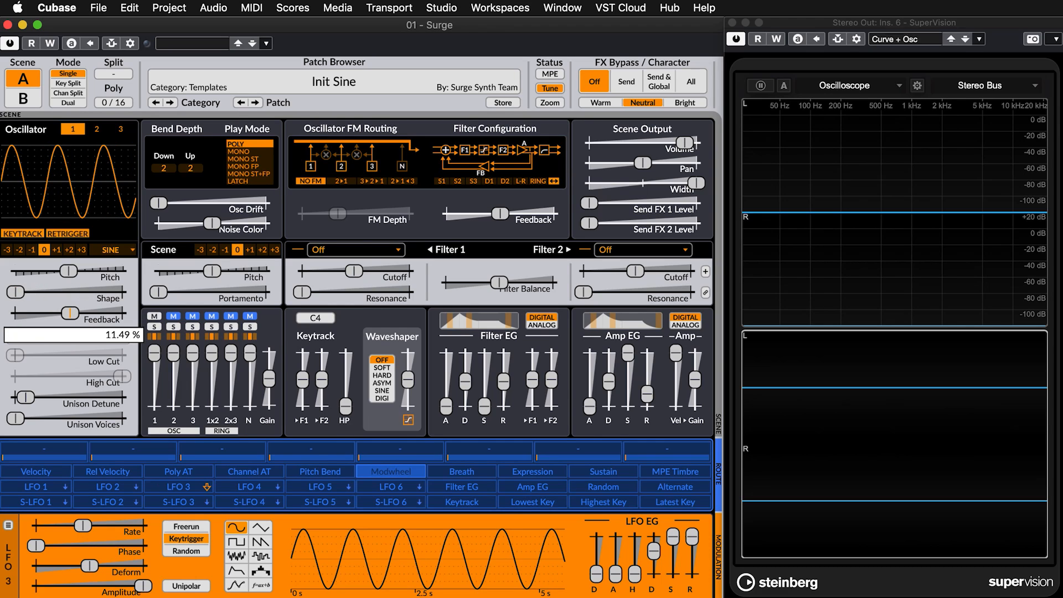
left_click_drag(70, 313, 83, 313)
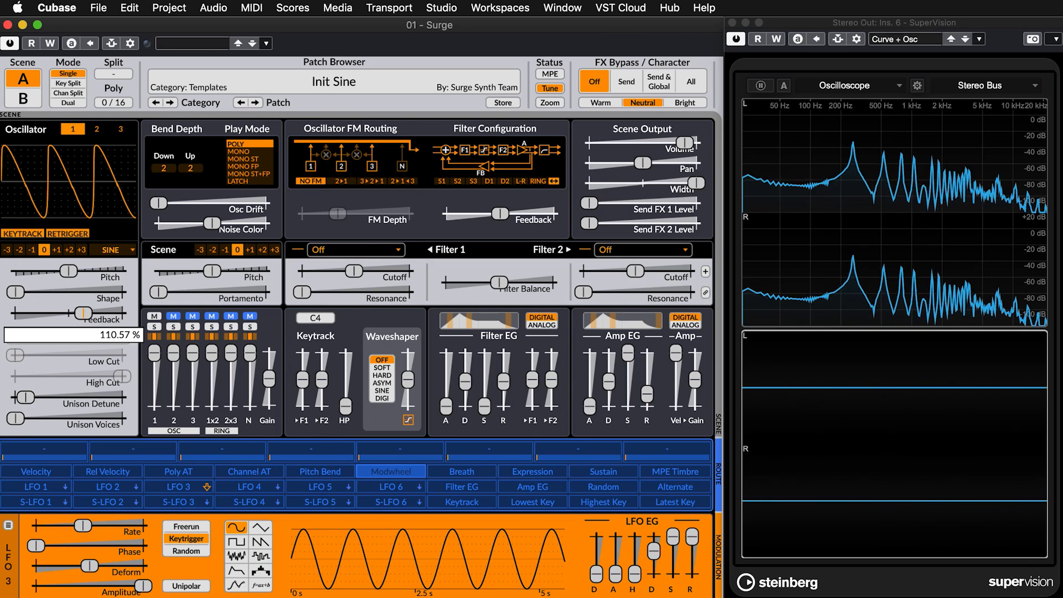
mouse_move(84, 313)
left_mouse_down()
mouse_move(105, 313)
mouse_move(37, 313)
mouse_move(67, 313)
left_mouse_up()
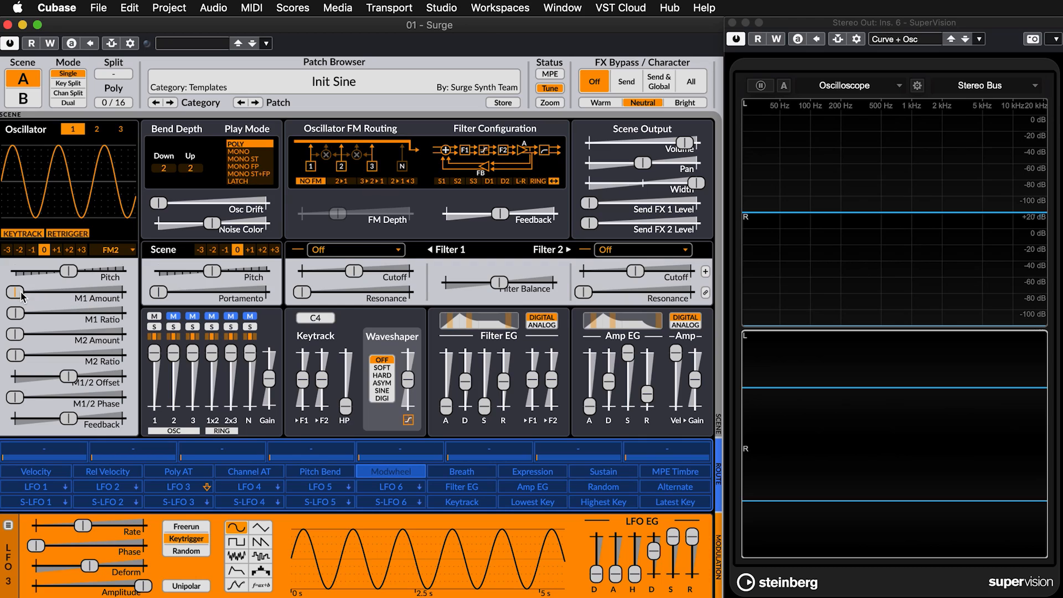
With oscillator 1 on FM2, sweep M1 Amount high, settle it just under halfway, and raise M1 Ratio to C : 3.
mouse_move(19, 317)
left_click_drag(16, 292, 95, 293)
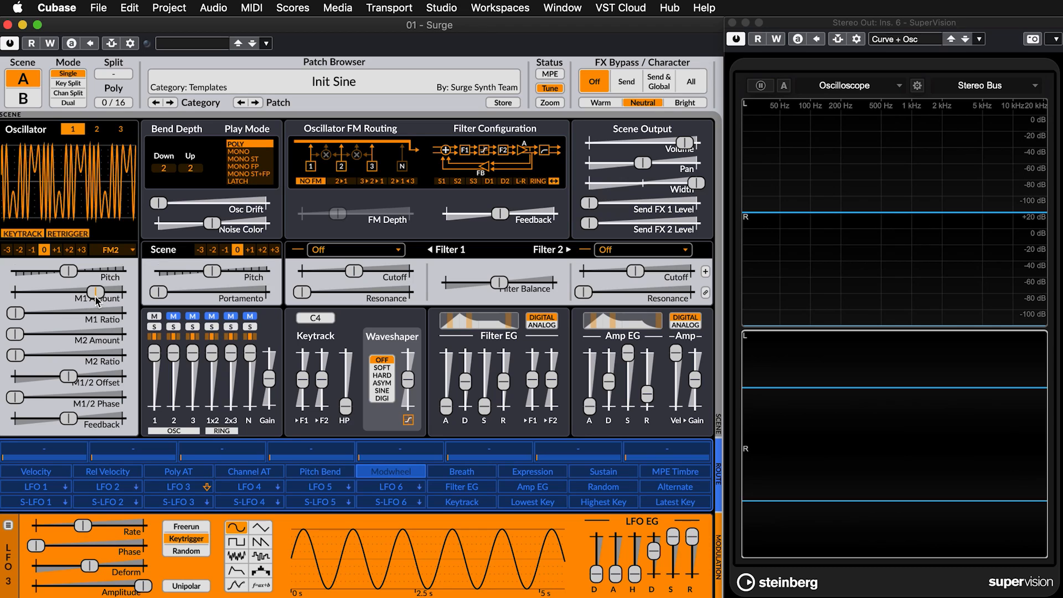
left_click_drag(95, 301, 19, 313)
left_click(15, 314)
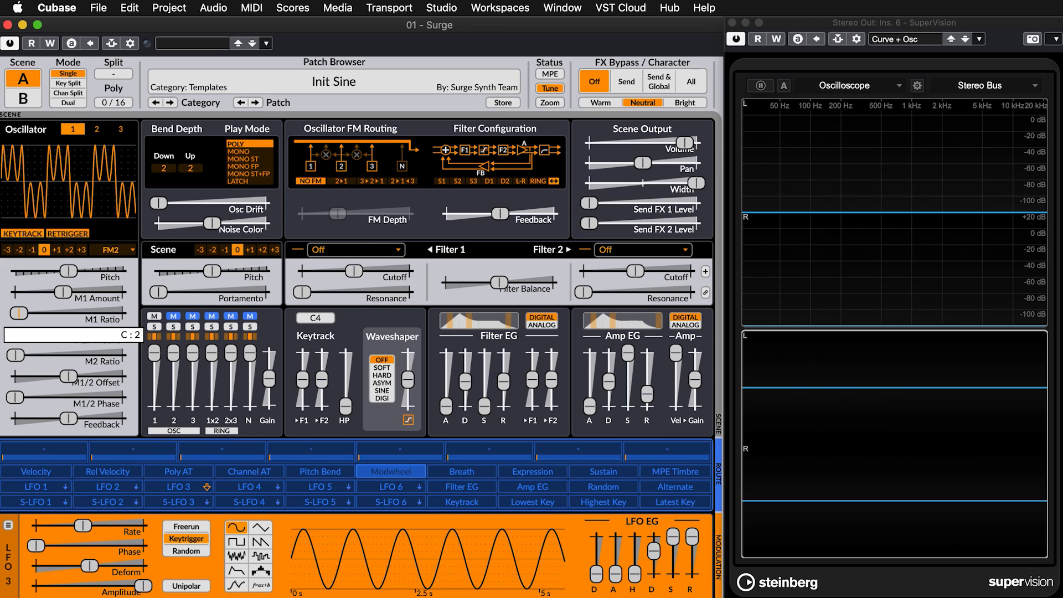
left_click_drag(19, 314, 22, 314)
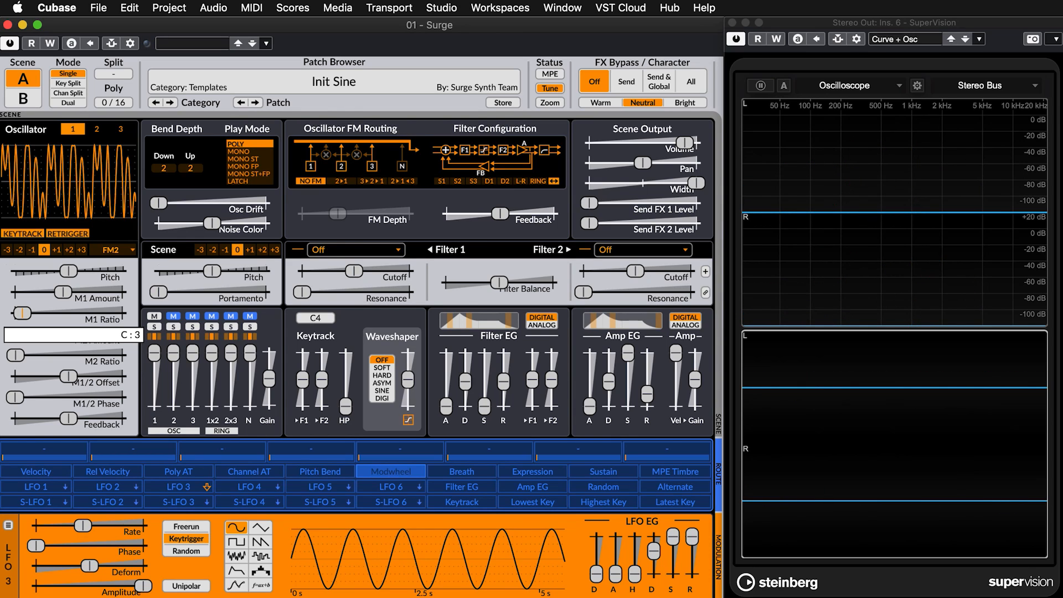
Return the FM2 oscillator's M1 Ratio and M1 Amount to minimum and raise M2 Amount to just under halfway with M2 Ratio slightly up.
mouse_move(22, 314)
left_mouse_down()
mouse_move(66, 314)
mouse_move(15, 314)
left_mouse_up()
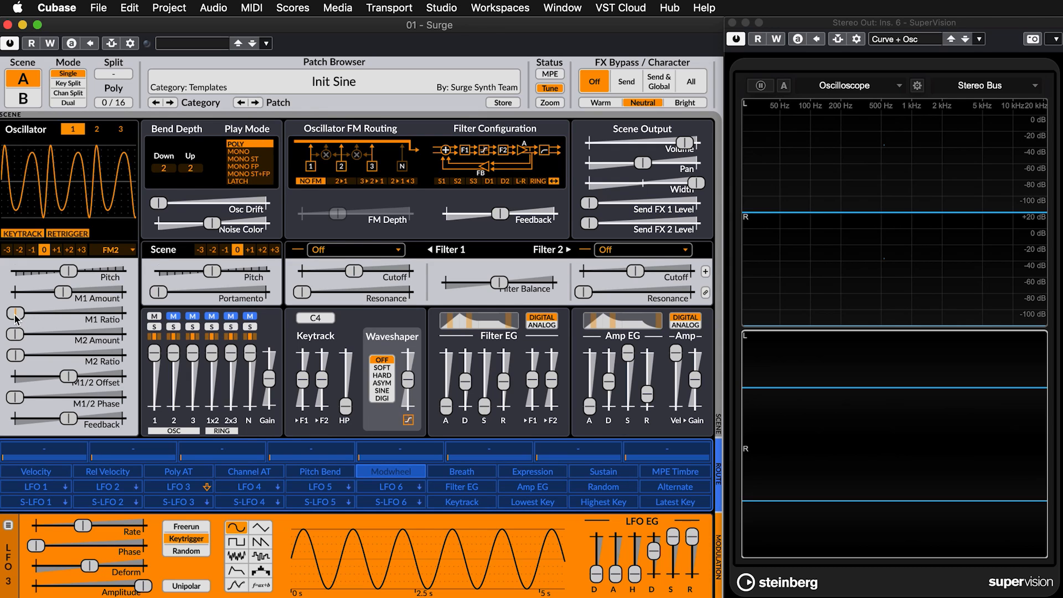
mouse_move(15, 314)
left_mouse_down()
mouse_move(65, 313)
mouse_move(16, 313)
left_mouse_up()
left_click_drag(64, 291, 17, 294)
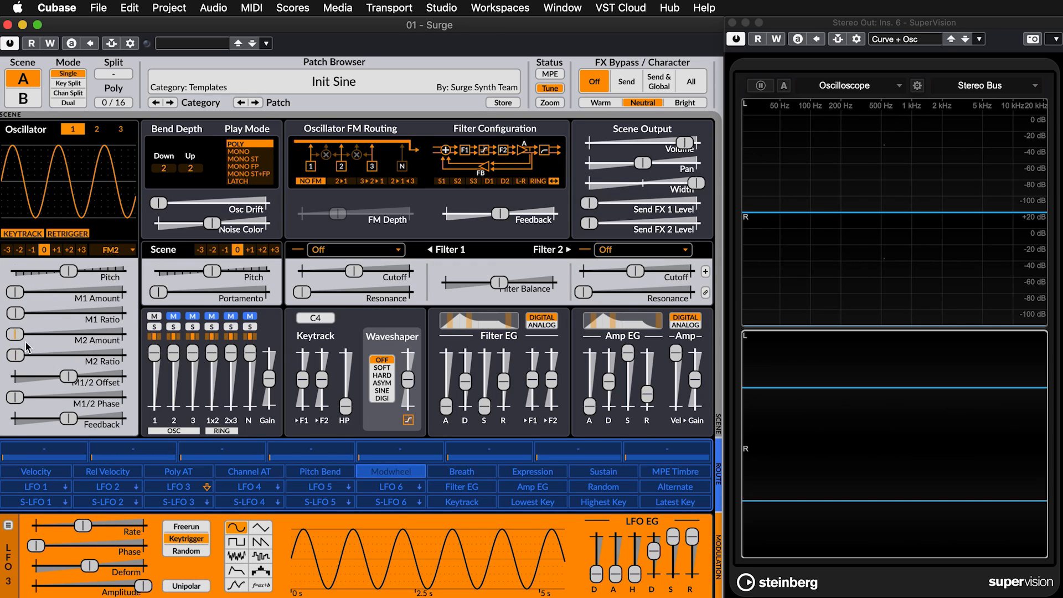
mouse_move(17, 337)
left_mouse_down()
mouse_move(58, 336)
mouse_move(22, 356)
left_mouse_up()
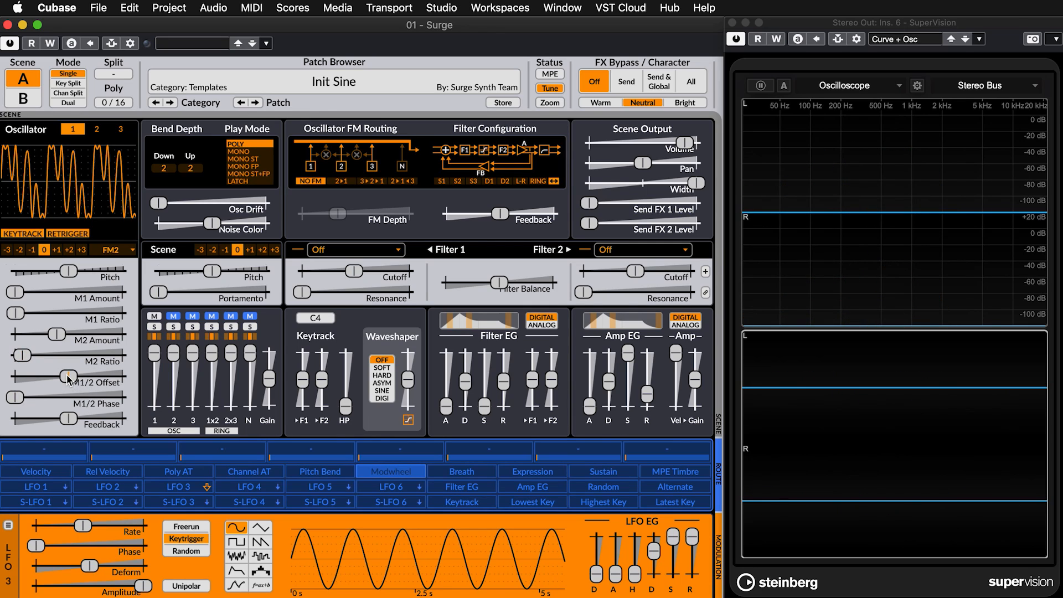
Raise M1/2 Offset above centre, bring M1 Ratio and M1 Amount back up, and ease the offset to slightly above centre.
left_click_drag(69, 378, 88, 378)
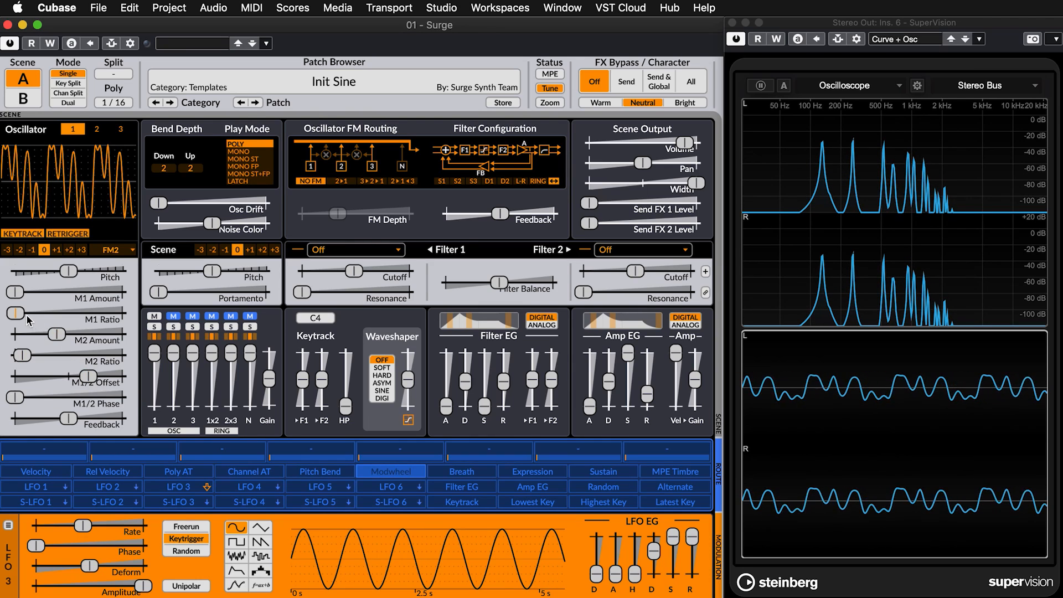
left_click_drag(21, 318, 50, 292)
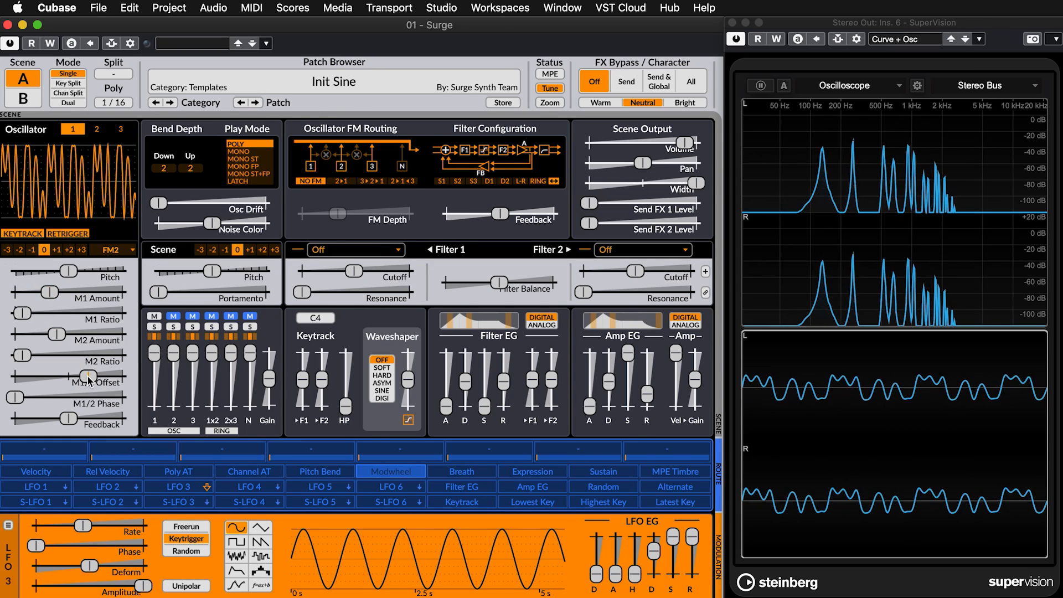
mouse_move(89, 380)
left_mouse_down()
mouse_move(119, 376)
mouse_move(79, 381)
left_mouse_up()
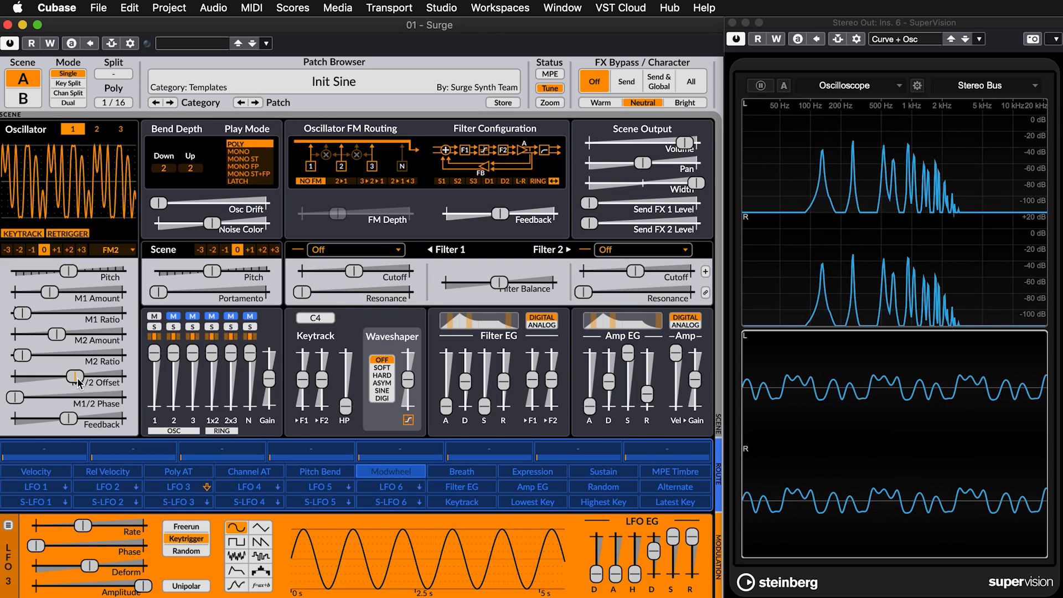
Sweep M1/2 Phase to just past halfway and down to about a quarter, with M1/2 Offset recentred and M2 Ratio slightly raised.
left_click(15, 399)
left_click_drag(15, 400, 77, 403)
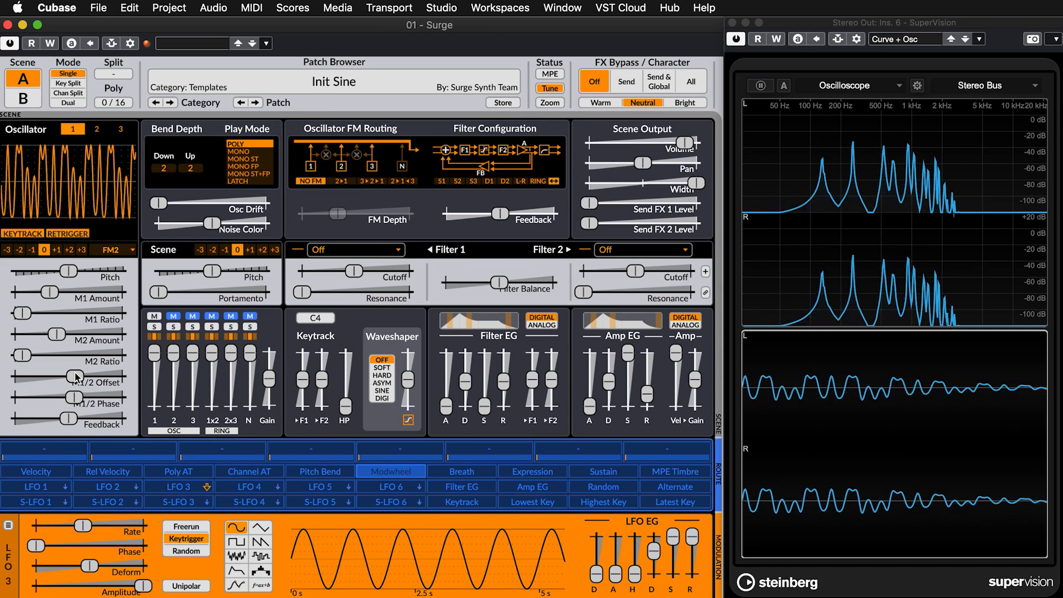
left_click(77, 376)
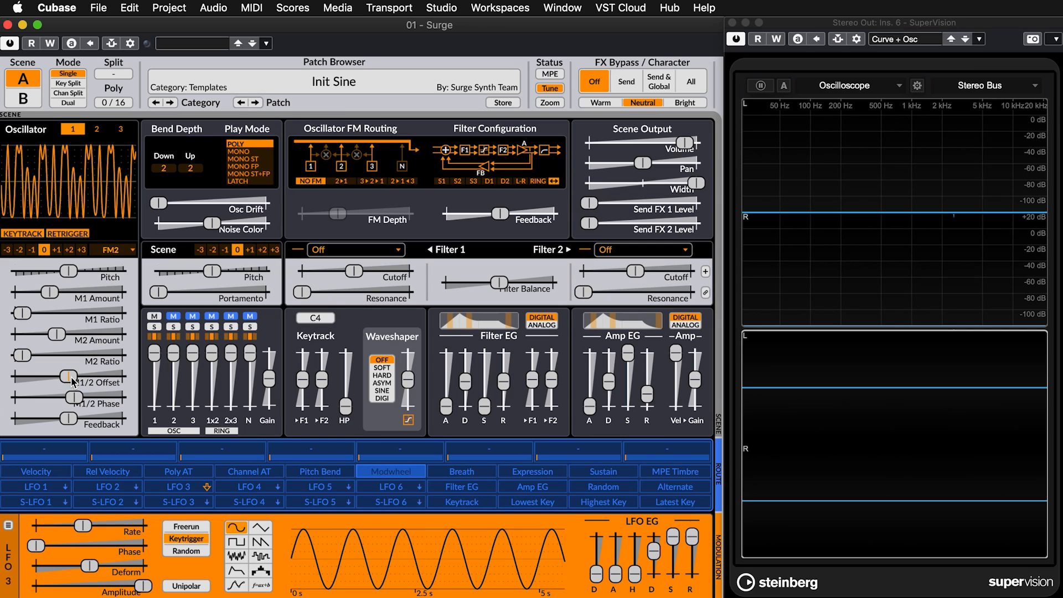
left_click_drag(74, 399, 31, 397)
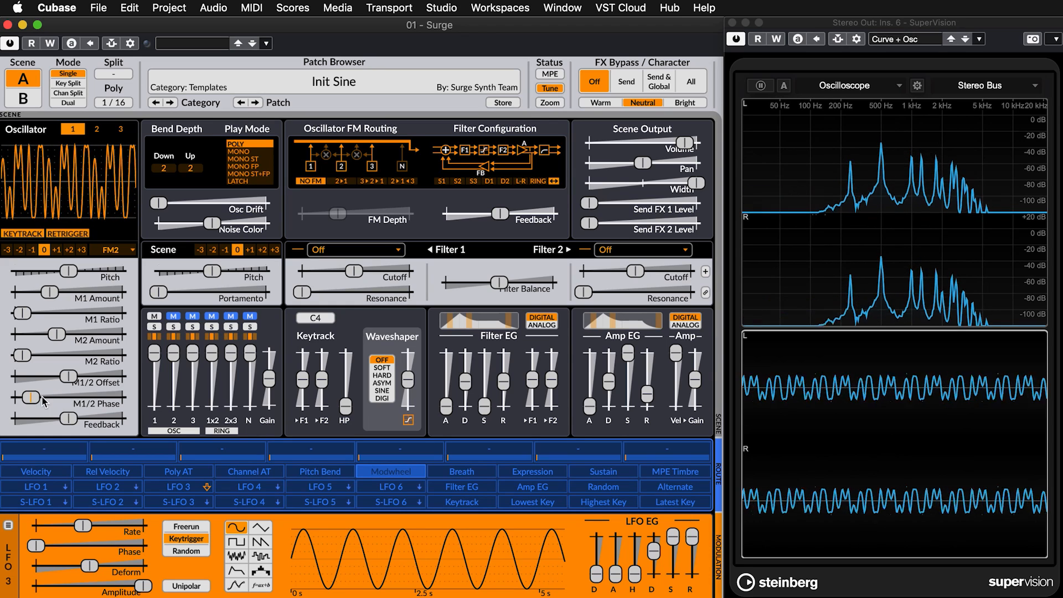
left_click_drag(24, 356, 32, 356)
mouse_move(31, 398)
left_mouse_down()
mouse_move(114, 397)
mouse_move(46, 398)
left_mouse_up()
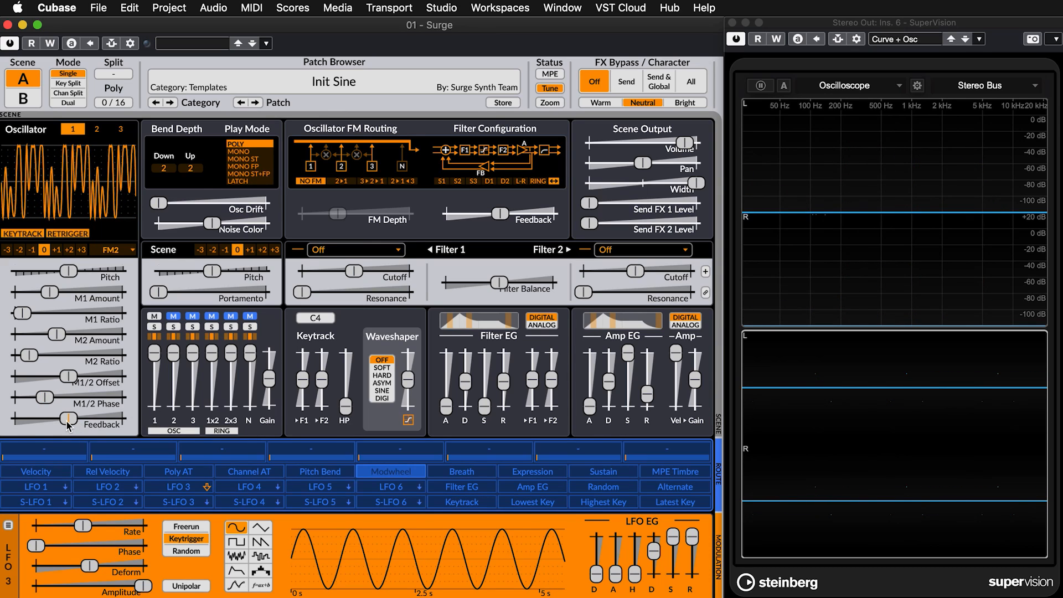
Return M2 Amount and M2 Ratio to minimum and raise the FM2 oscillator's Feedback moderately above centre.
left_click_drag(63, 336, 16, 356)
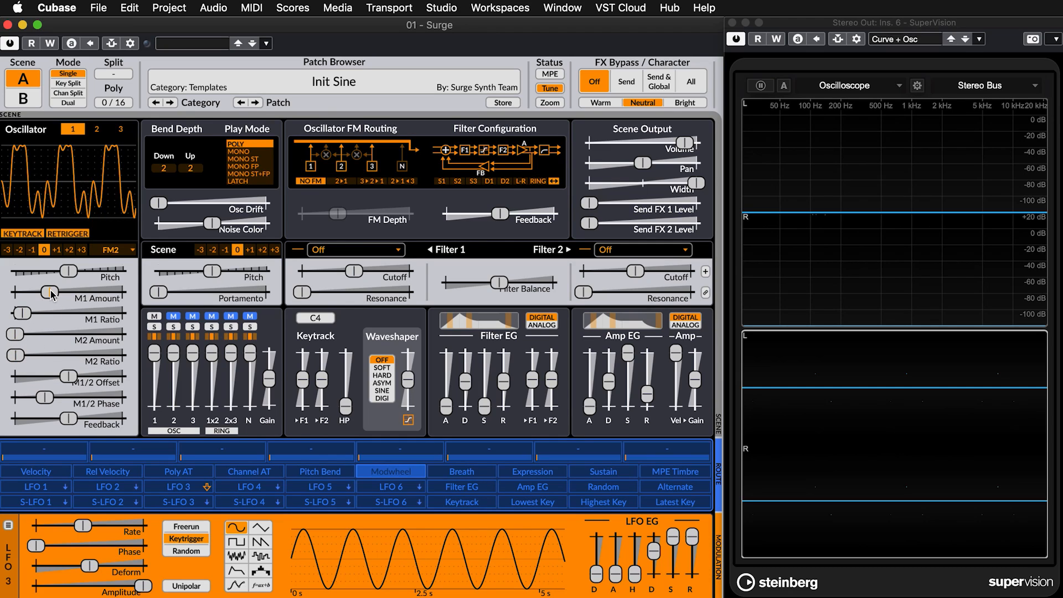
mouse_move(69, 424)
left_mouse_down()
mouse_move(100, 419)
mouse_move(34, 419)
mouse_move(98, 419)
mouse_move(87, 420)
left_mouse_up()
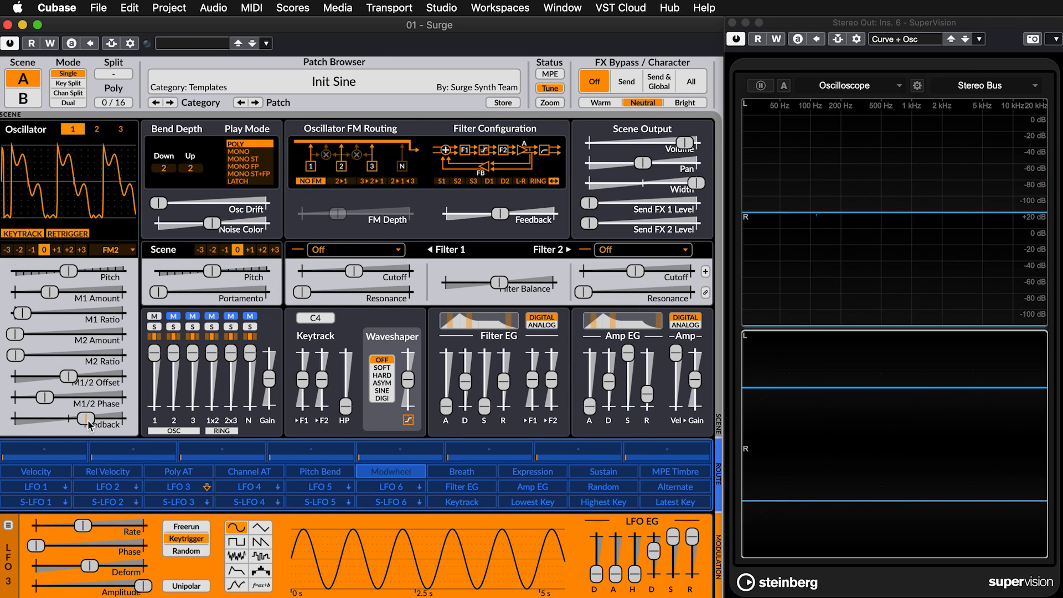
Switch oscillator 1 to FM3 and raise M3 Amount to 20.92 %, then somewhat higher.
left_click(119, 249)
left_click(130, 369)
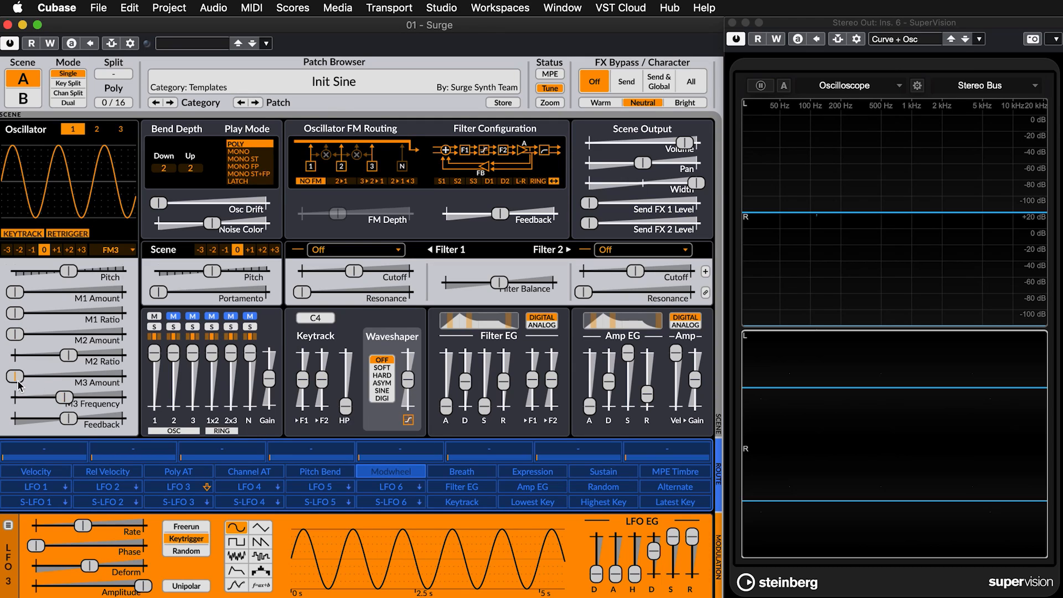
left_click_drag(15, 377, 37, 376)
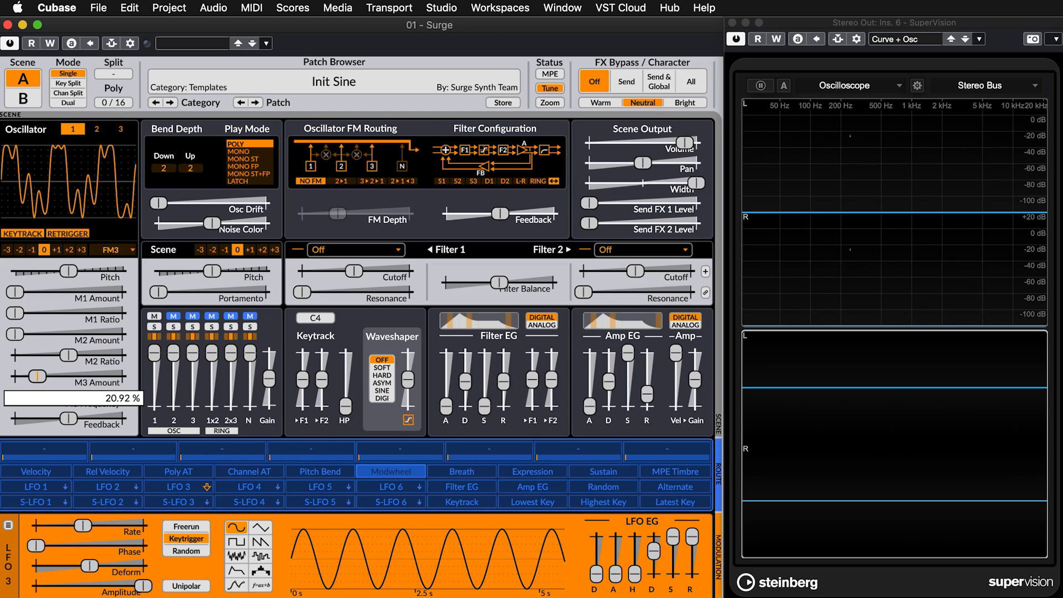
left_click_drag(37, 376, 50, 376)
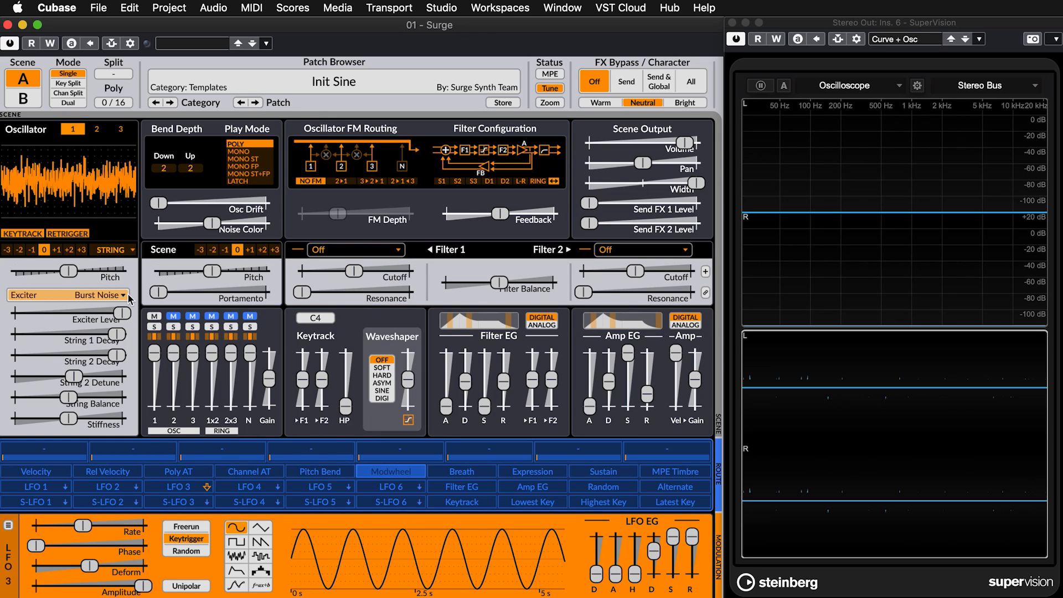
With oscillator 1 on String, vary String 1 Decay from low to 59.28 % and settle both string decays below halfway with slightly less String 2 Detune.
left_click_drag(118, 336, 26, 354)
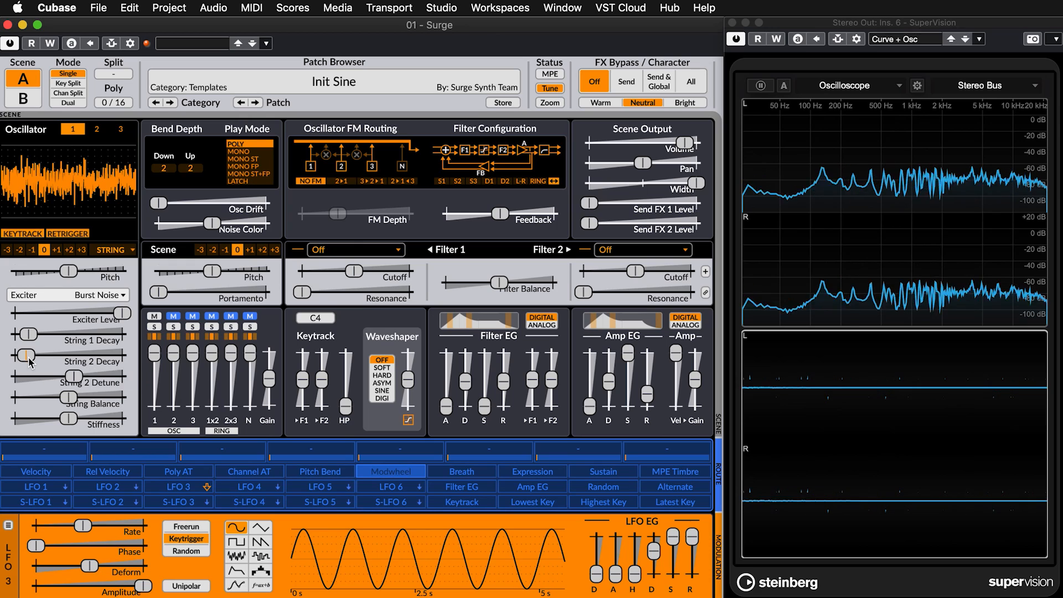
left_click_drag(27, 334, 78, 334)
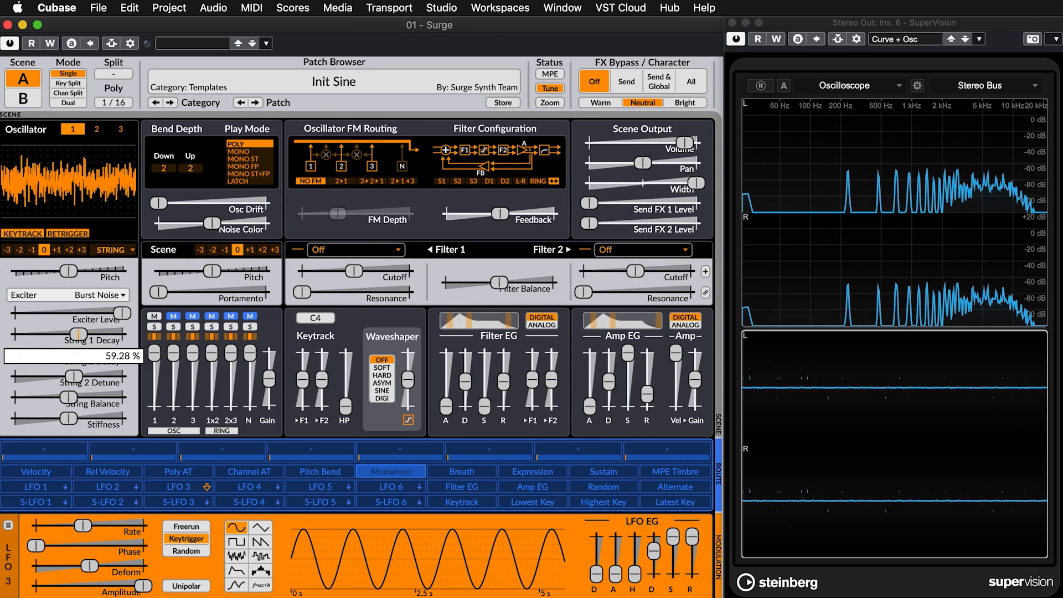
left_click_drag(78, 334, 72, 381)
left_click_drag(16, 334, 58, 334)
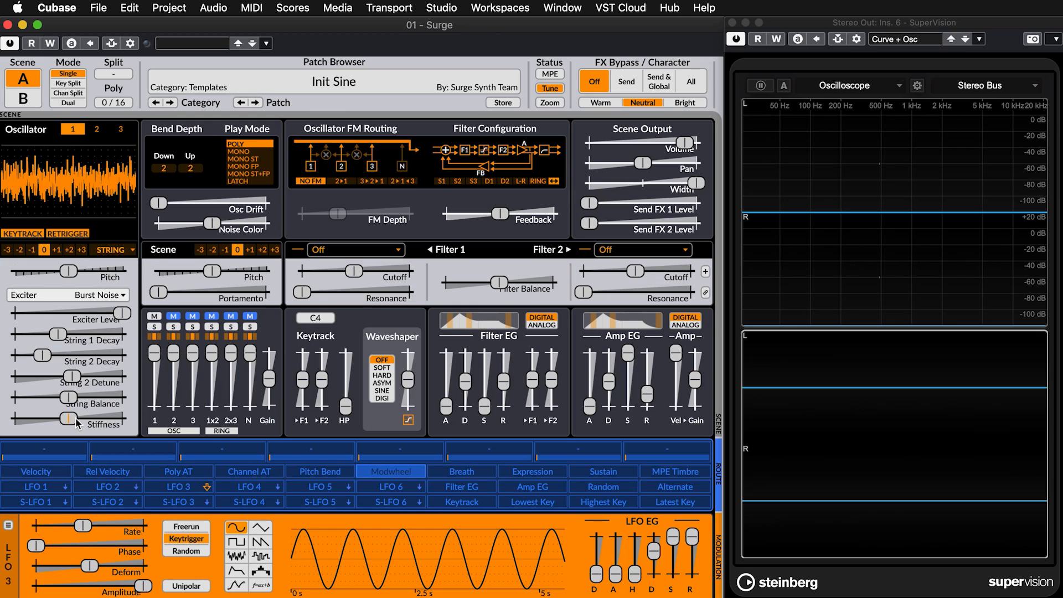
Lower the String oscillator's Stiffness to about -93 %.
mouse_move(77, 423)
left_click_drag(77, 423, 19, 419)
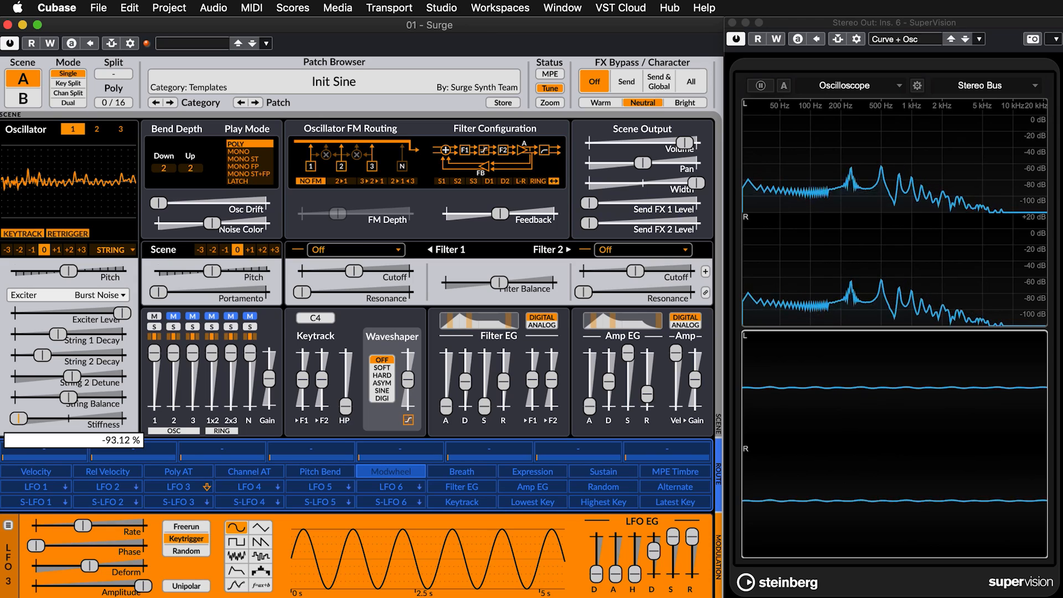
left_click_drag(19, 419, 18, 419)
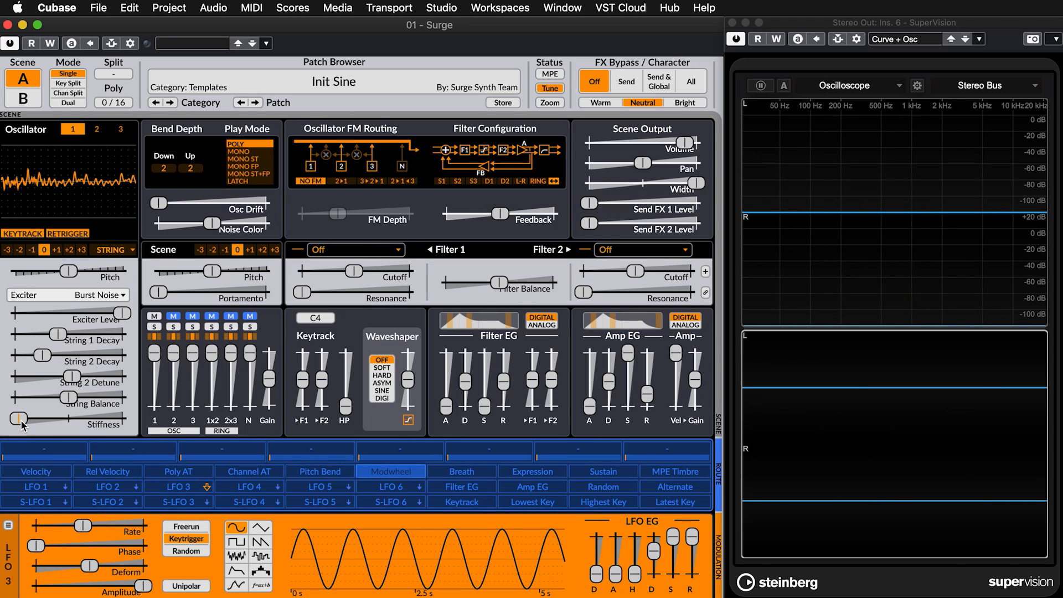
Try the Burst Pink Noise and Burst Sine exciters on the String oscillator, then set Exciter to Audio In.
left_click(97, 293)
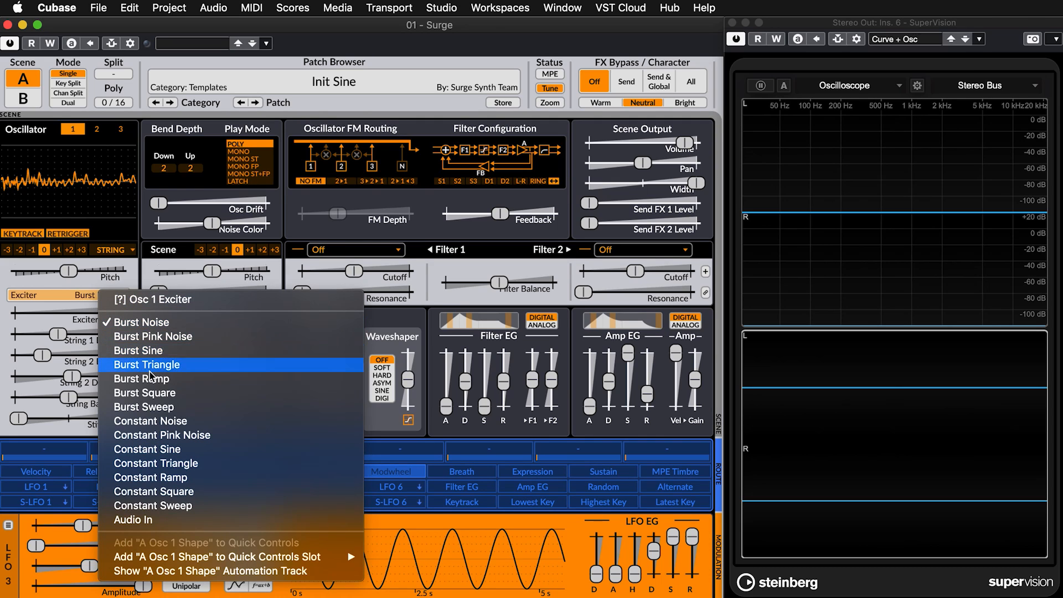
left_click(148, 337)
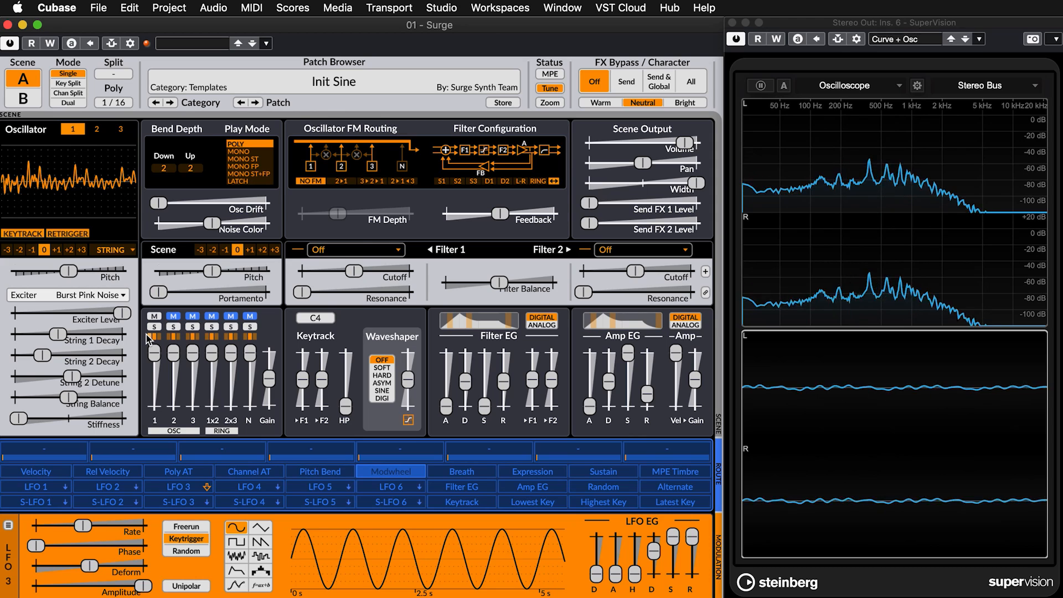
left_click(122, 295)
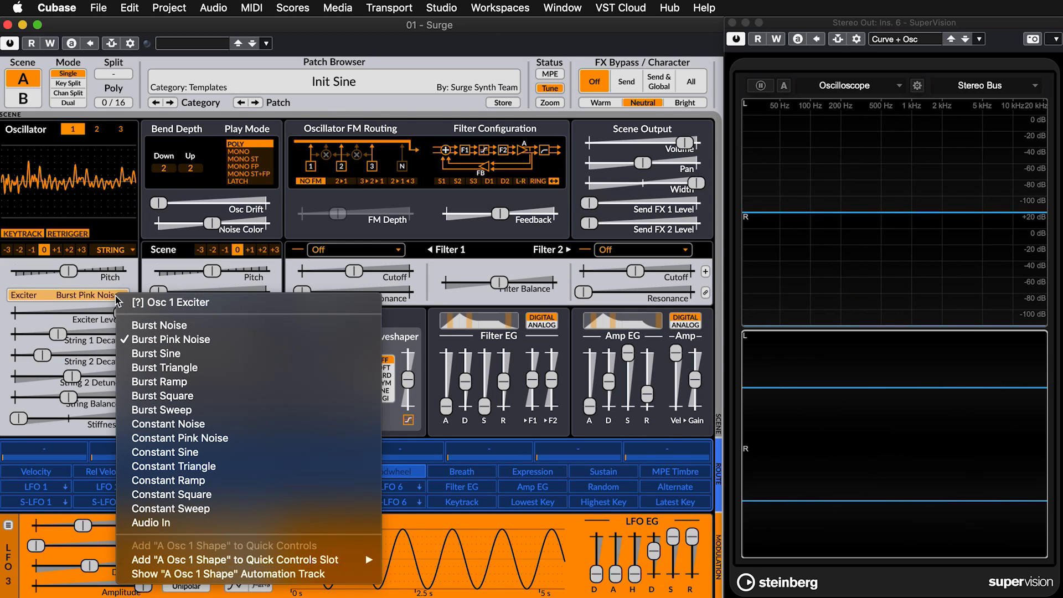
left_click(147, 361)
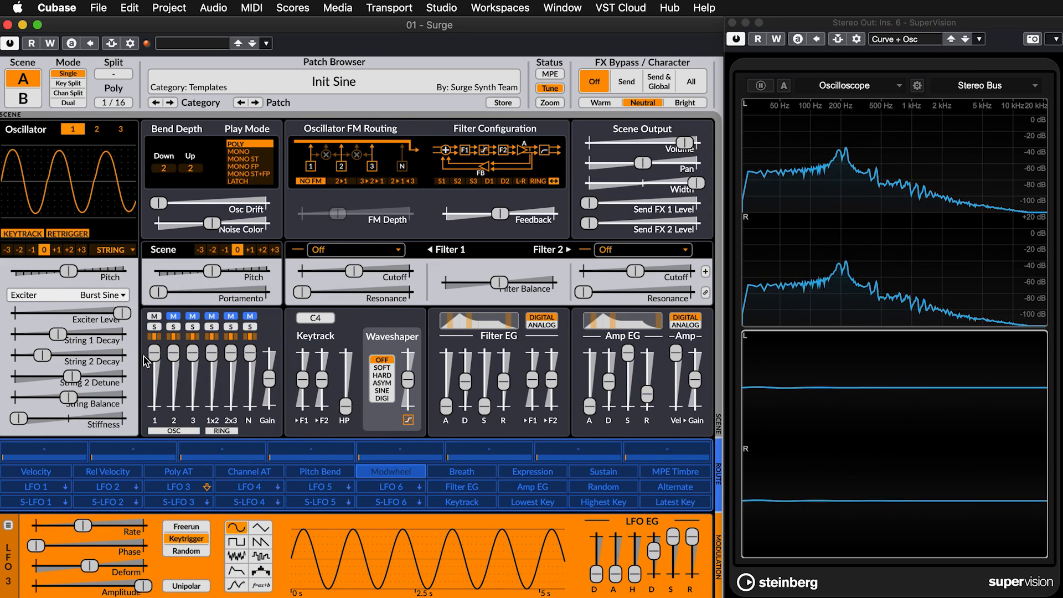
left_click(121, 296)
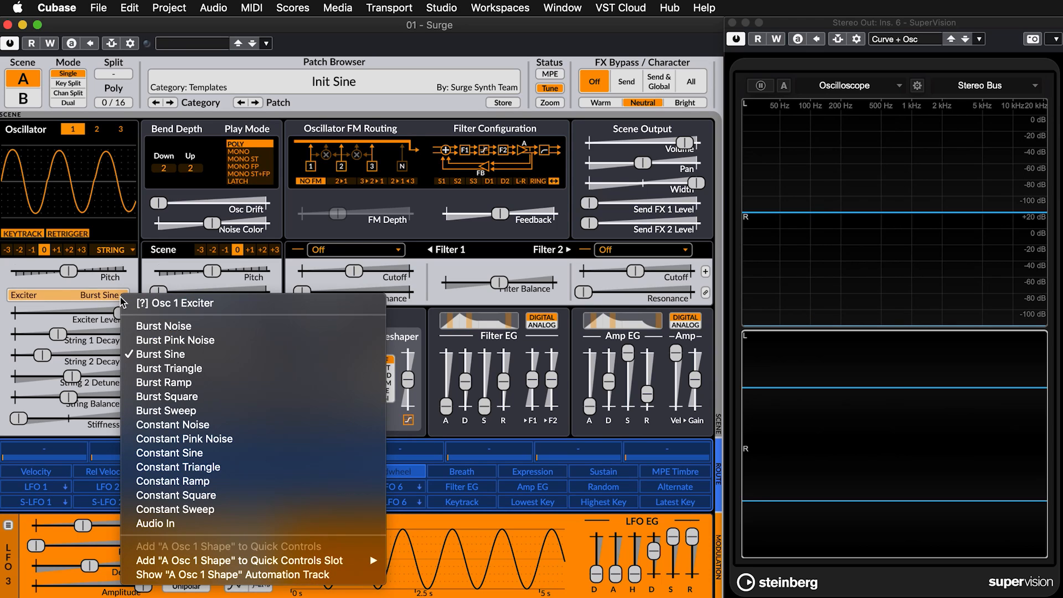
left_click(175, 524)
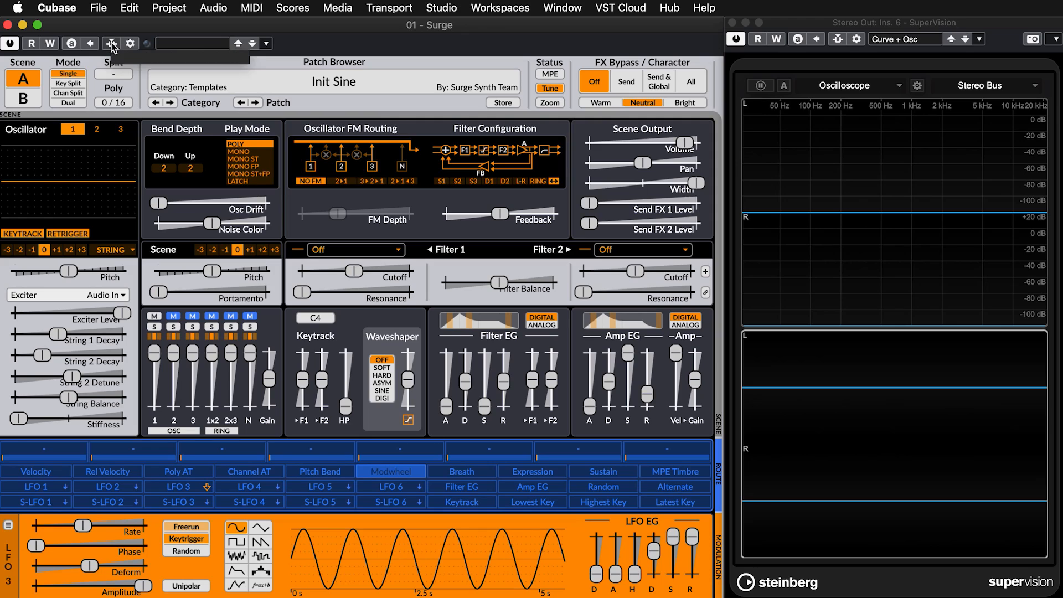
Activate Surge's side-chain input and add TL3_108_Sticky_Beat_3 as its source, with the send switched to pre-fader.
left_click(112, 45)
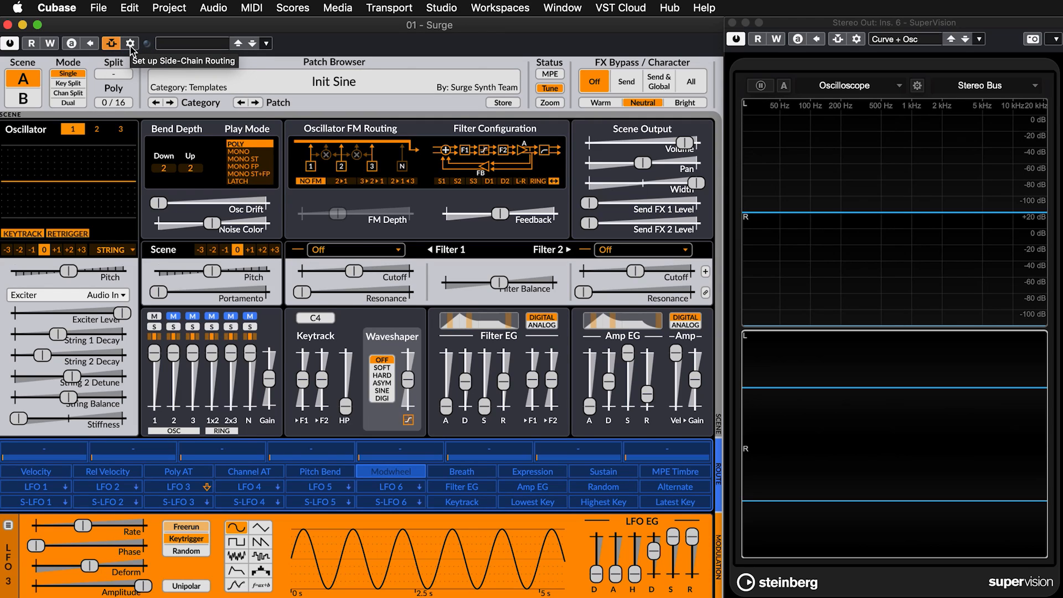
left_click(130, 44)
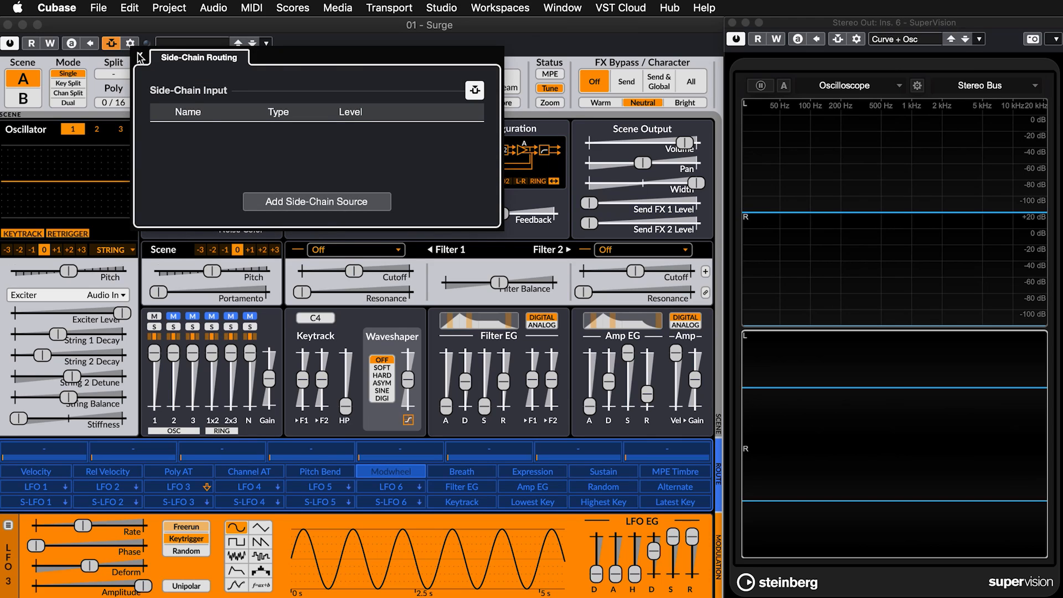
left_click(312, 202)
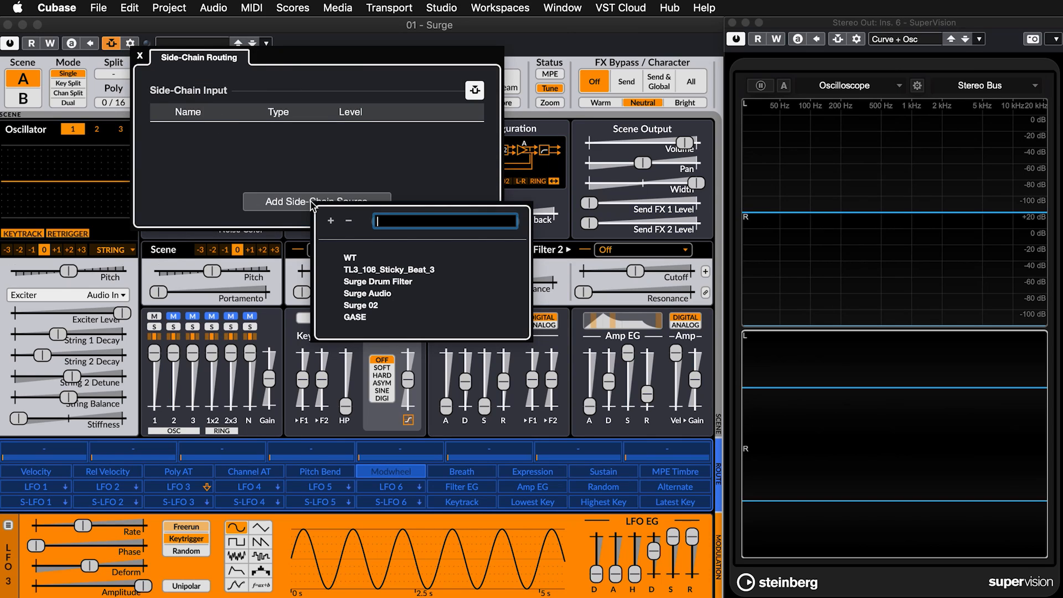
left_click(379, 271)
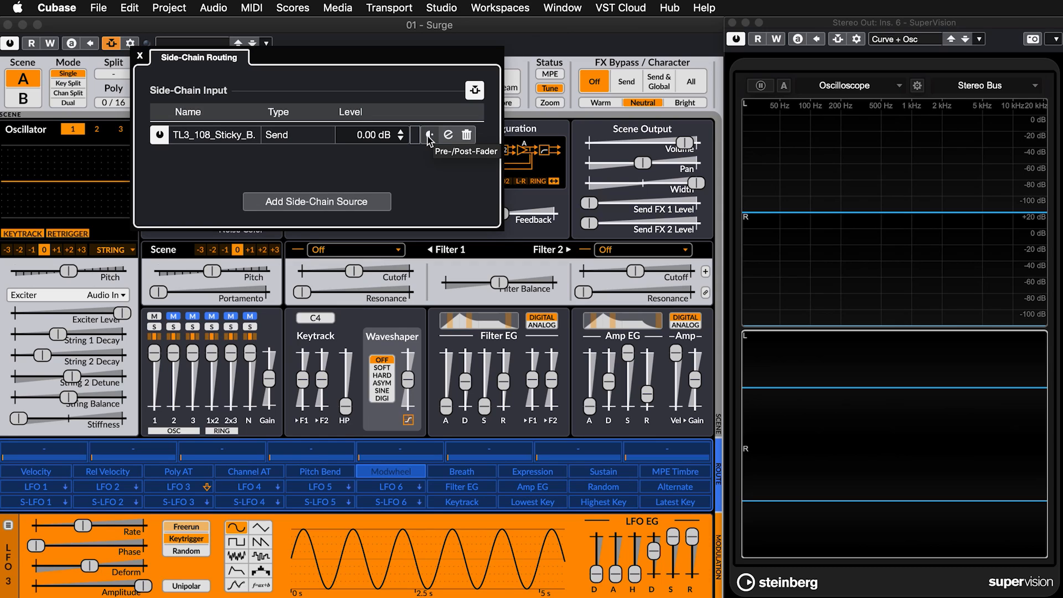
left_click(429, 136)
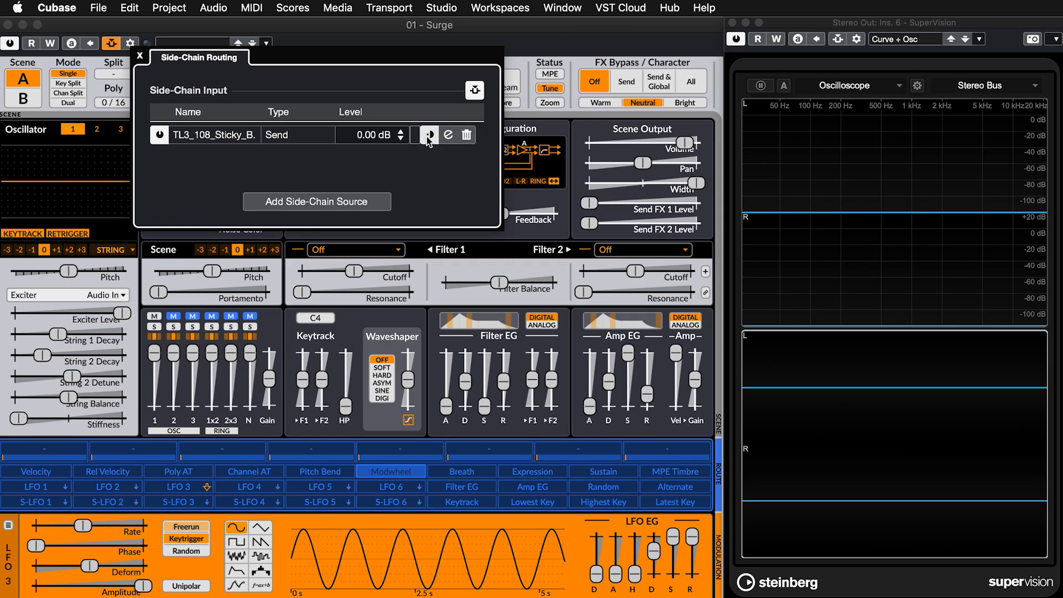
left_click(139, 57)
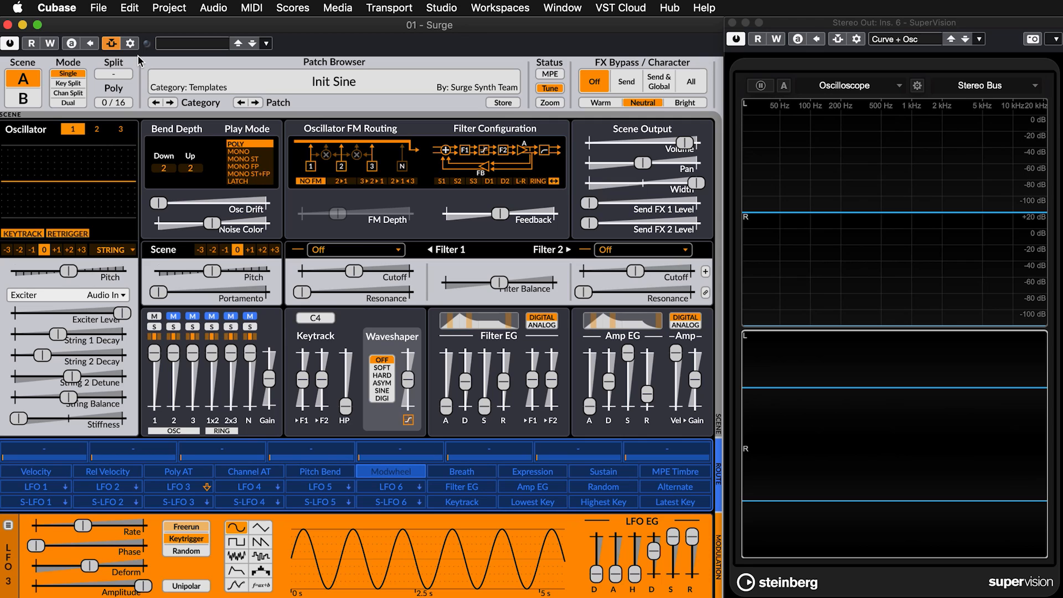
Close the Surge window, solo the TL3_108_Sticky_Beat_3 track and expand its basic track settings in the Inspector.
left_click(7, 25)
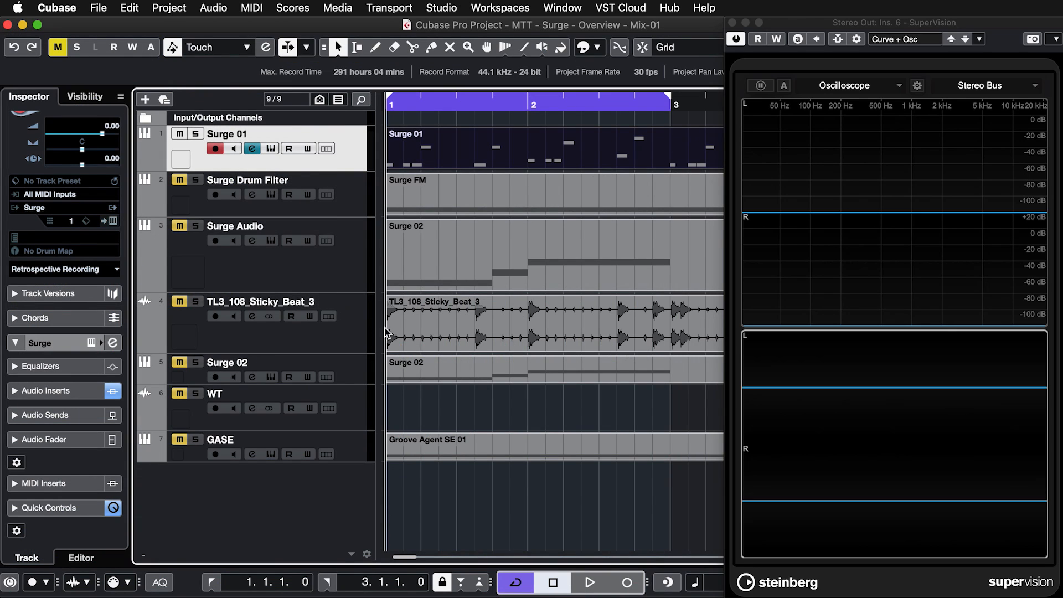
left_click(357, 328)
left_click(195, 301)
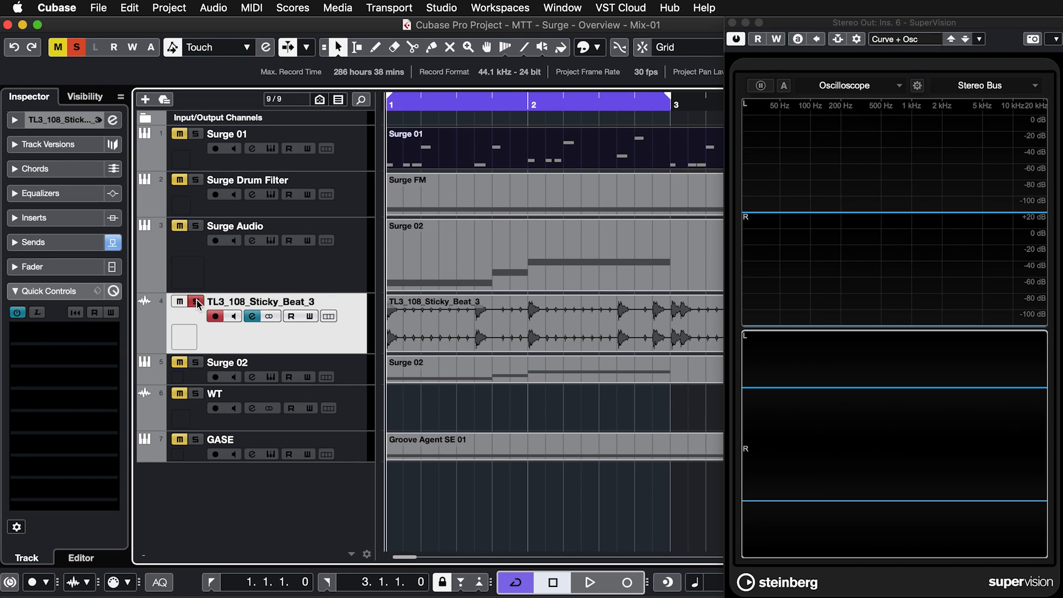
left_click(15, 119)
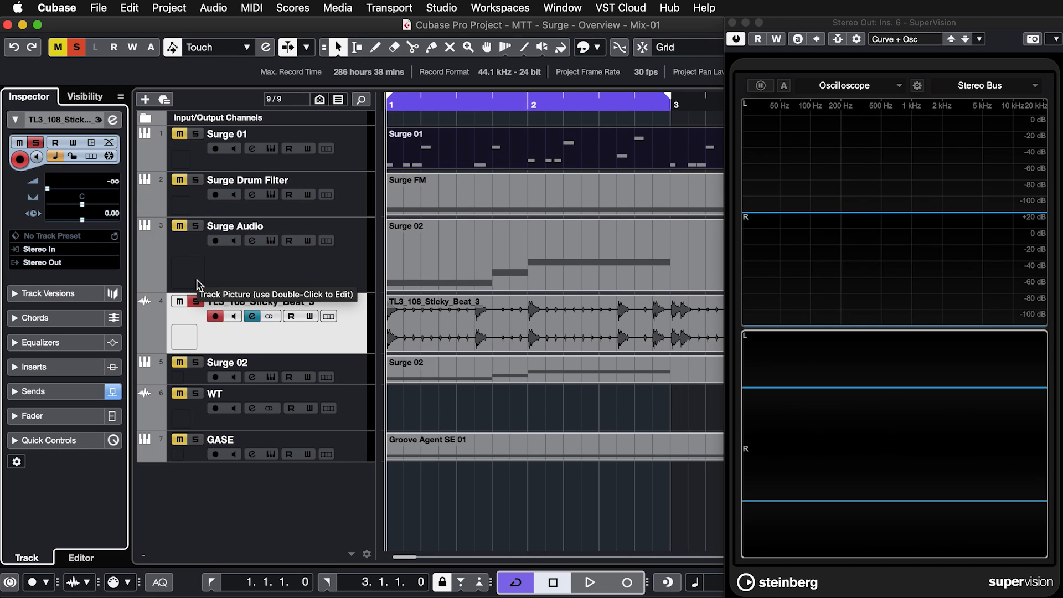
Audition the TL3_108_Sticky_Beat_3 track at -12.0 dB volume, return its volume to -∞, and show its sends.
key("space")
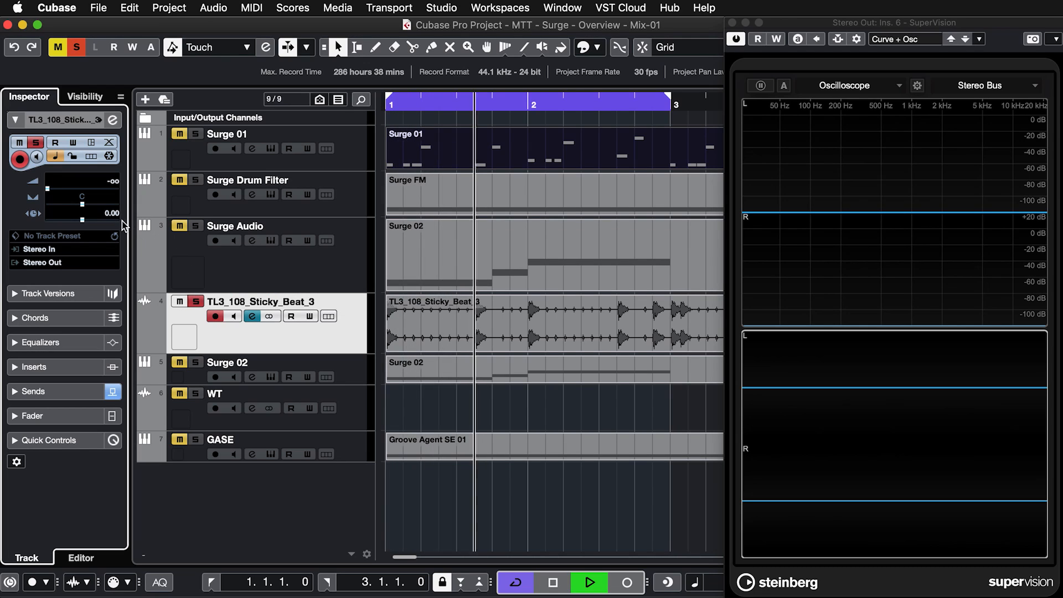
left_click_drag(47, 189, 77, 190)
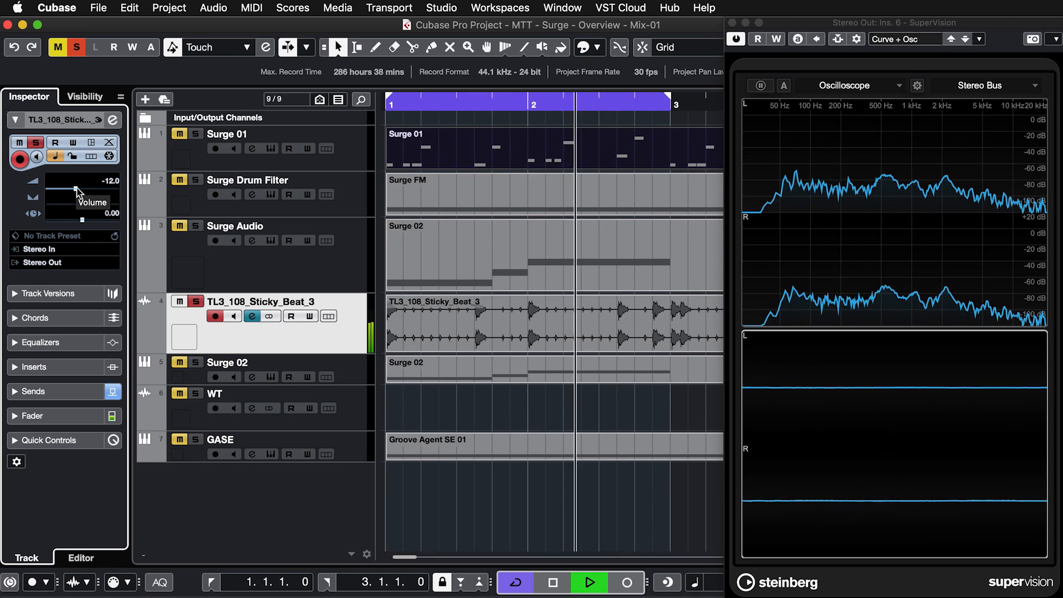
left_click_drag(76, 190, 44, 189)
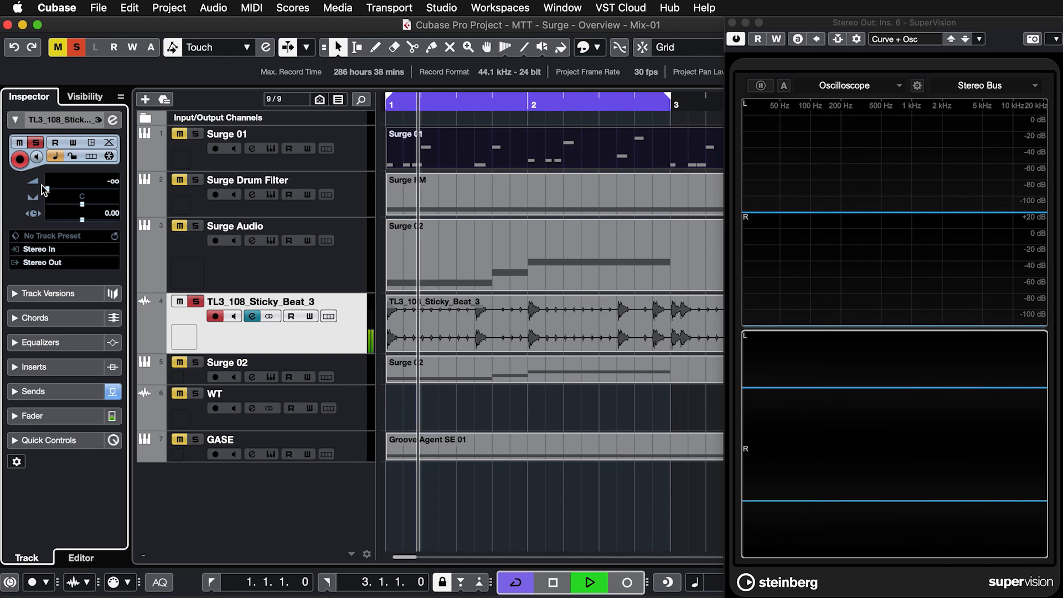
left_click(33, 391)
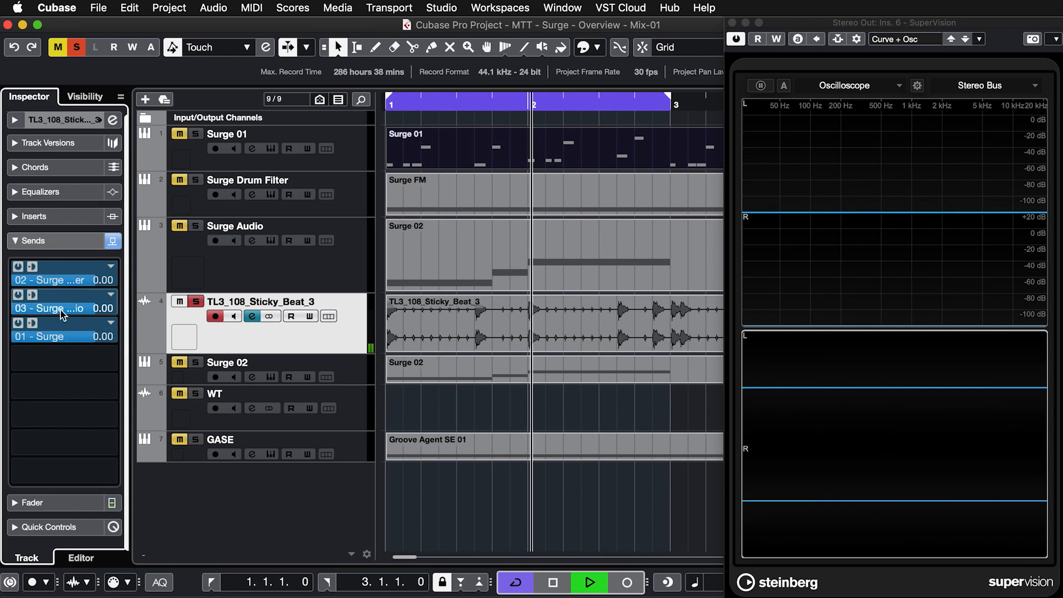
Select and solo the Surge 01 track and open its Surge instrument window.
left_click(356, 156)
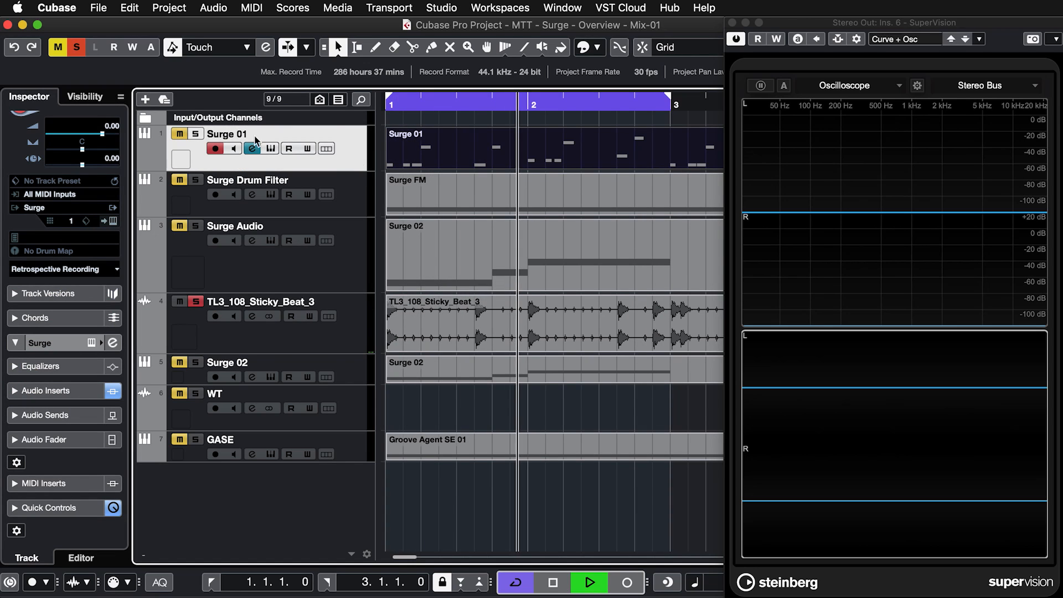
left_click(197, 134)
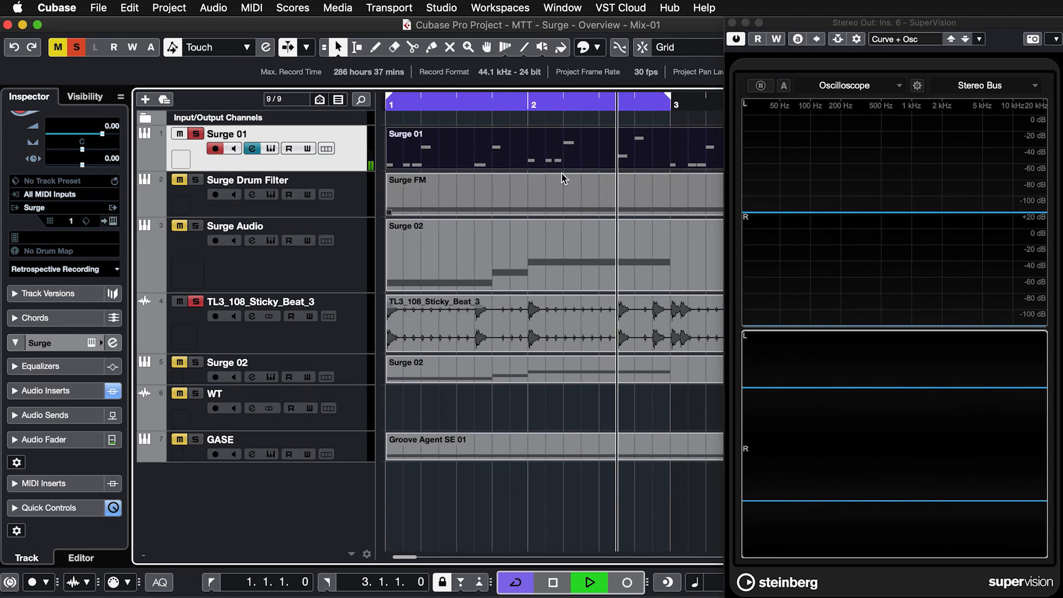
left_click(274, 151)
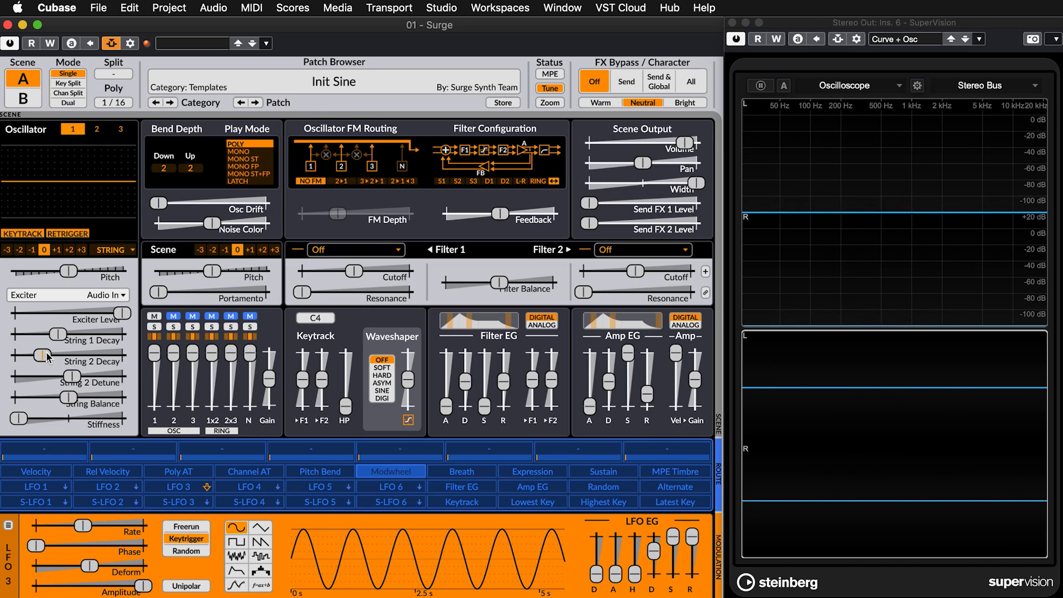
Raise the String oscillator's String 1 Decay and String 2 Decay close to maximum, increase String 2 Detune, and close the Surge window.
mouse_move(42, 354)
left_mouse_down()
mouse_move(74, 355)
mouse_move(60, 334)
mouse_move(104, 334)
mouse_move(75, 355)
mouse_move(113, 355)
mouse_move(108, 334)
mouse_move(53, 340)
left_mouse_up()
left_click_drag(116, 357, 99, 384)
left_click_drag(49, 334, 116, 334)
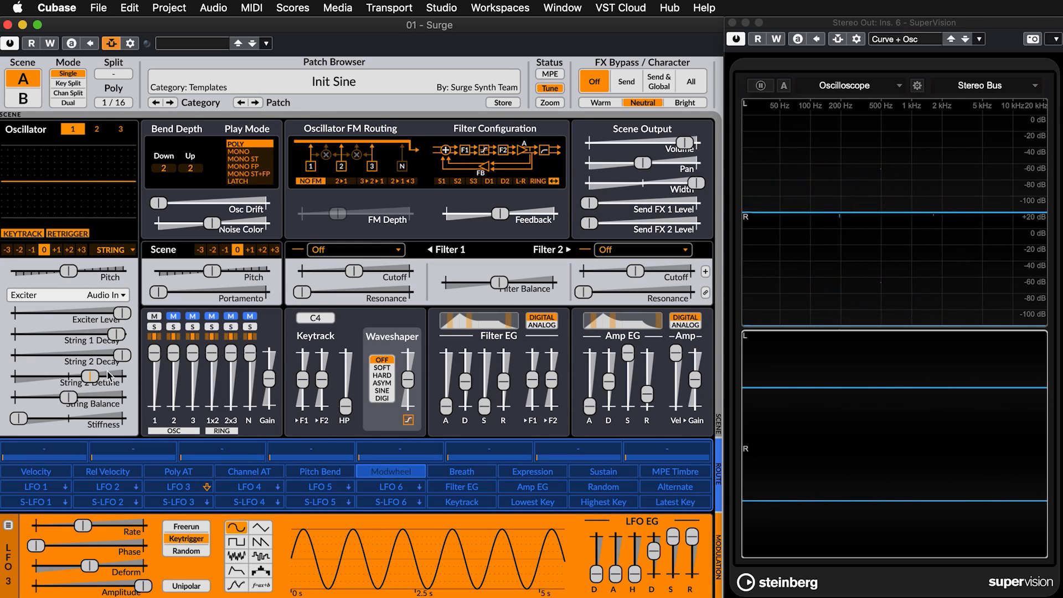
left_click(8, 24)
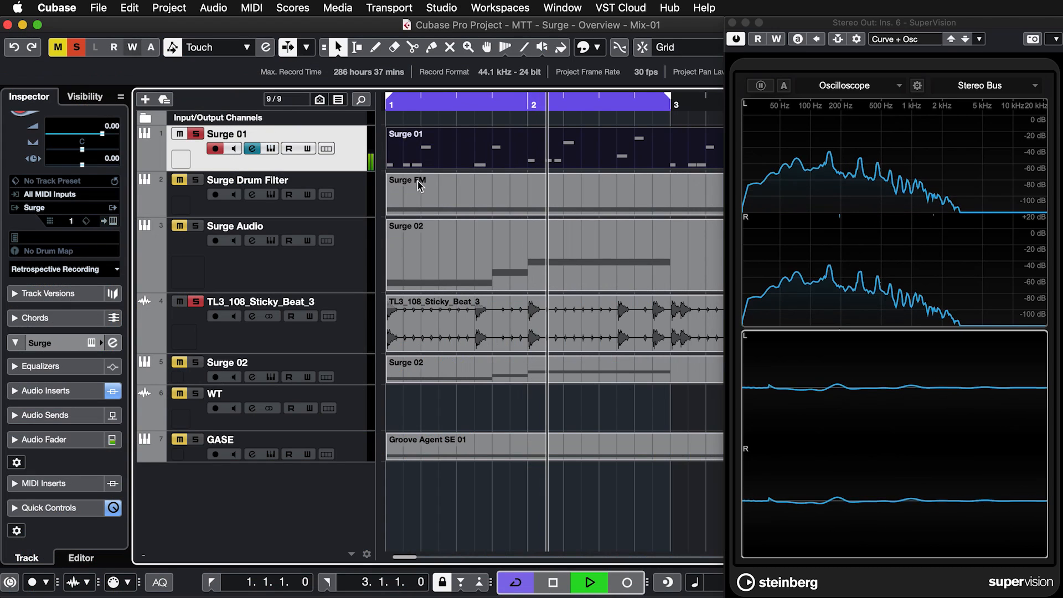
Lengthen all notes in the Surge 01 MIDI part to about 0.0.2.90 and close the editor.
double_click(469, 151)
key("super+a")
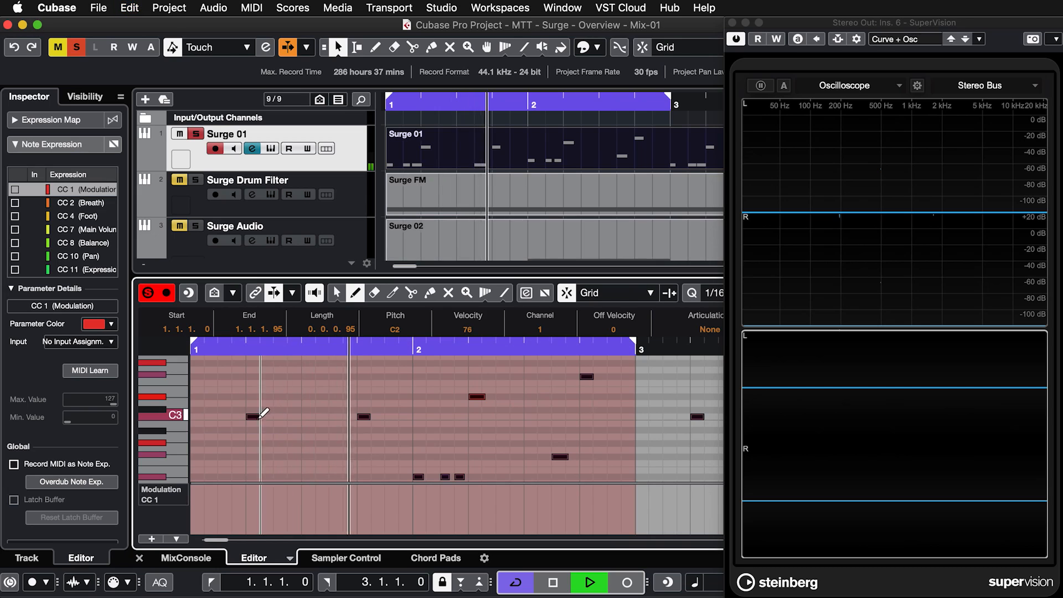
key("1")
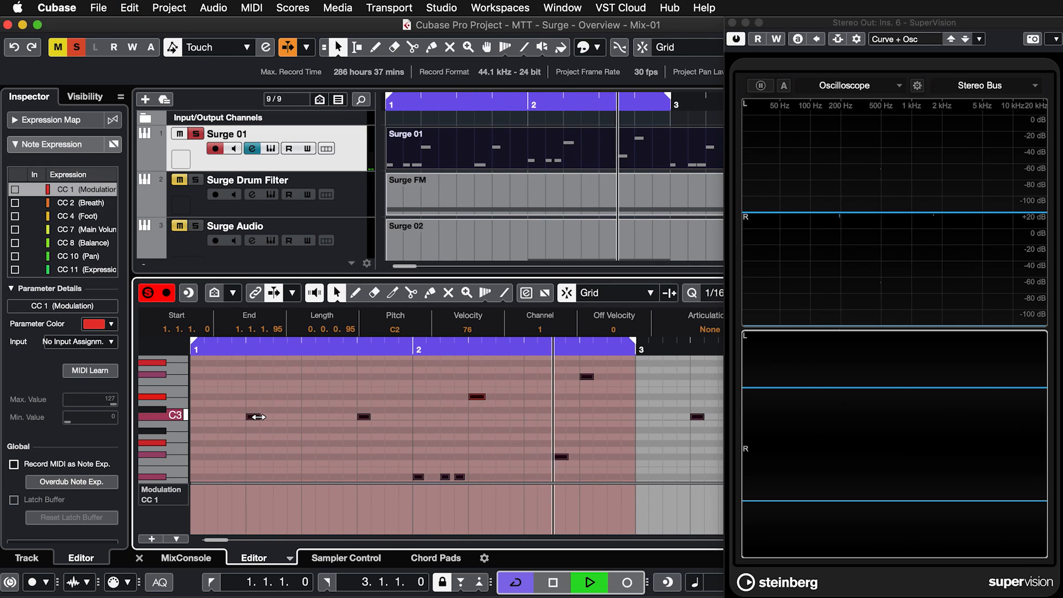
left_click_drag(273, 417, 299, 417)
left_click(148, 293)
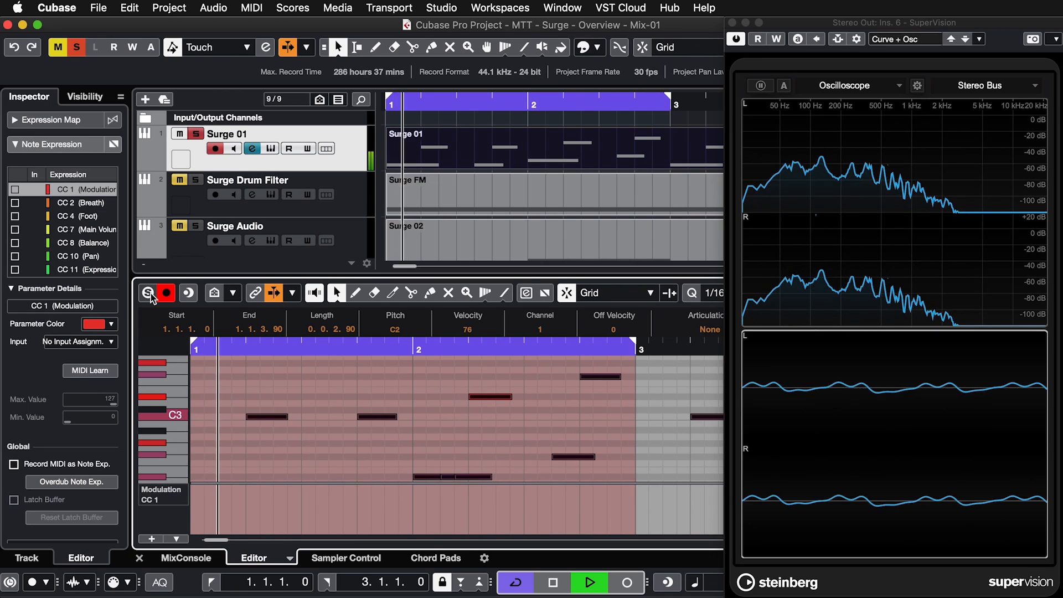
key("super+alt+e")
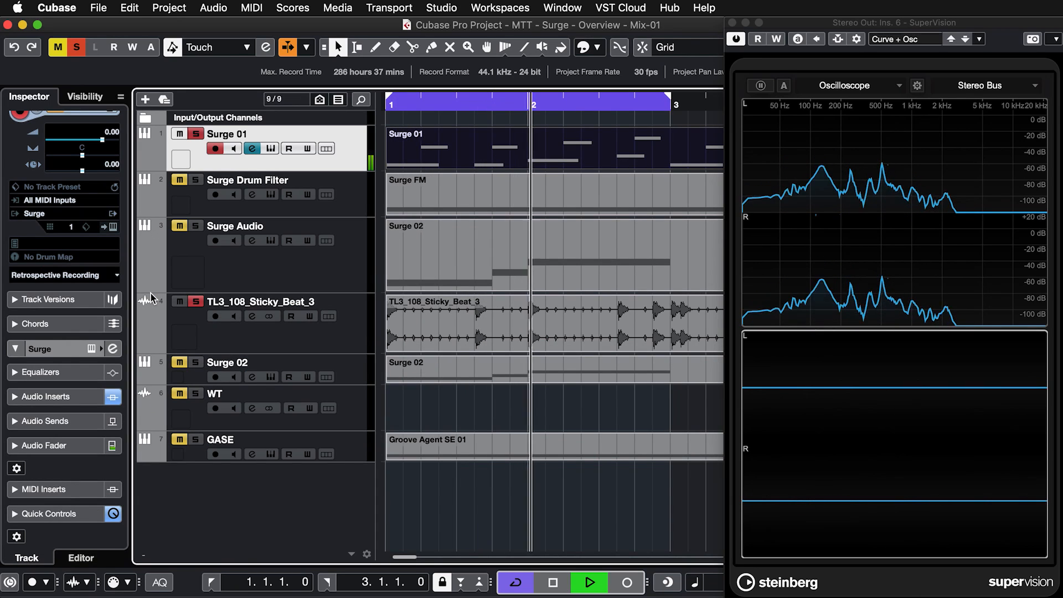
Open the Surge 01 instrument and, on the Twist oscillator's Waveforms engine, lower Detune slightly and raise Square Shape and Saw Shape.
left_click(269, 149)
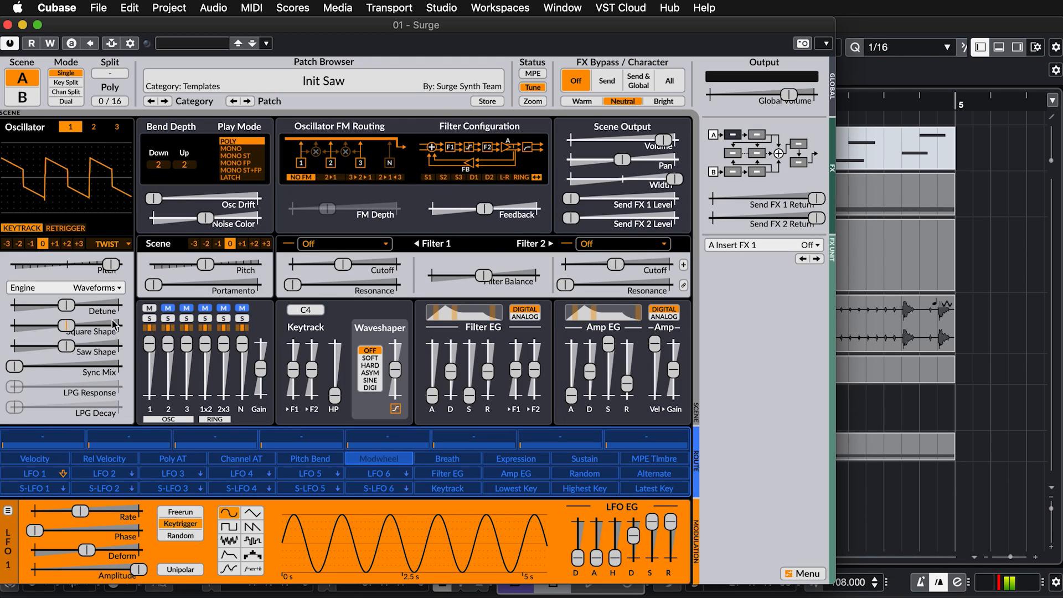
left_click(120, 289)
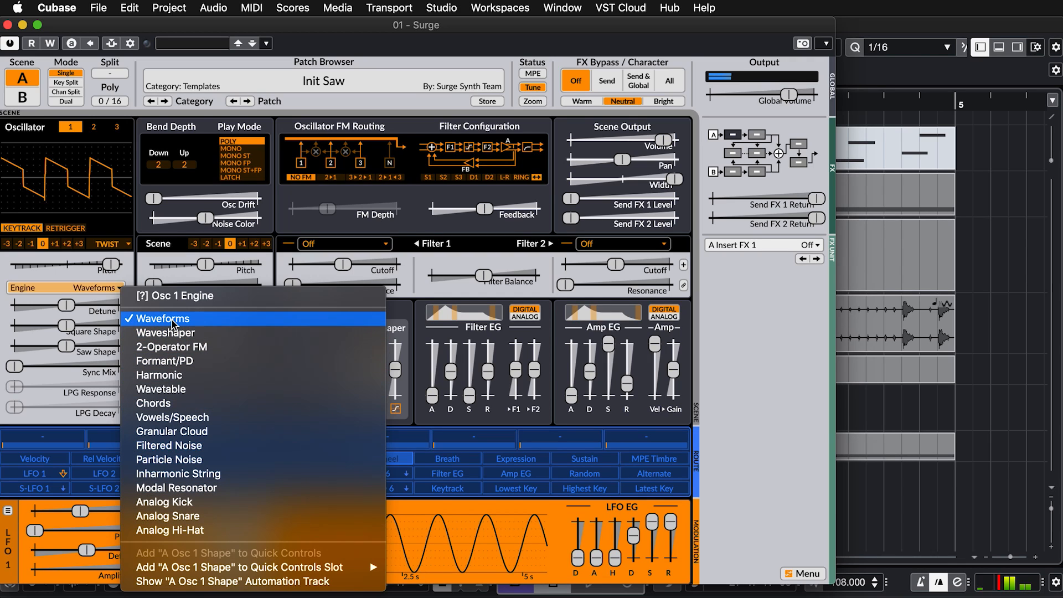
left_click(61, 286)
left_click_drag(78, 307, 91, 331)
left_click(72, 347)
mouse_move(14, 366)
left_mouse_down()
mouse_move(72, 365)
mouse_move(15, 366)
left_mouse_up()
Switch the Twist oscillator's engine to Waveshaper, lower the Waveshaper amount, set Fold to minimum and reduce Asymmetry.
left_click(114, 287)
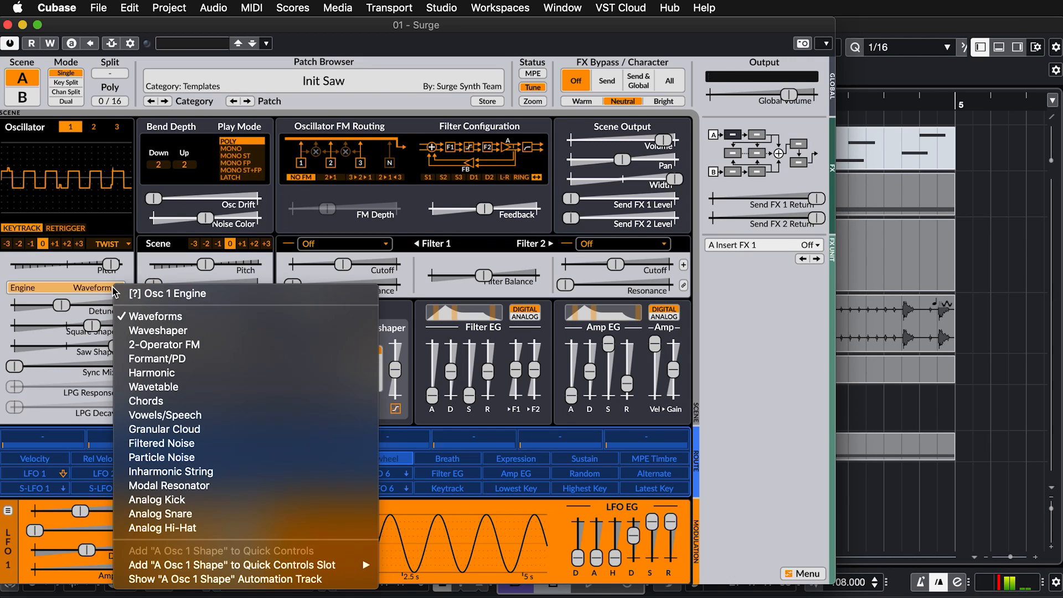
left_click(155, 311)
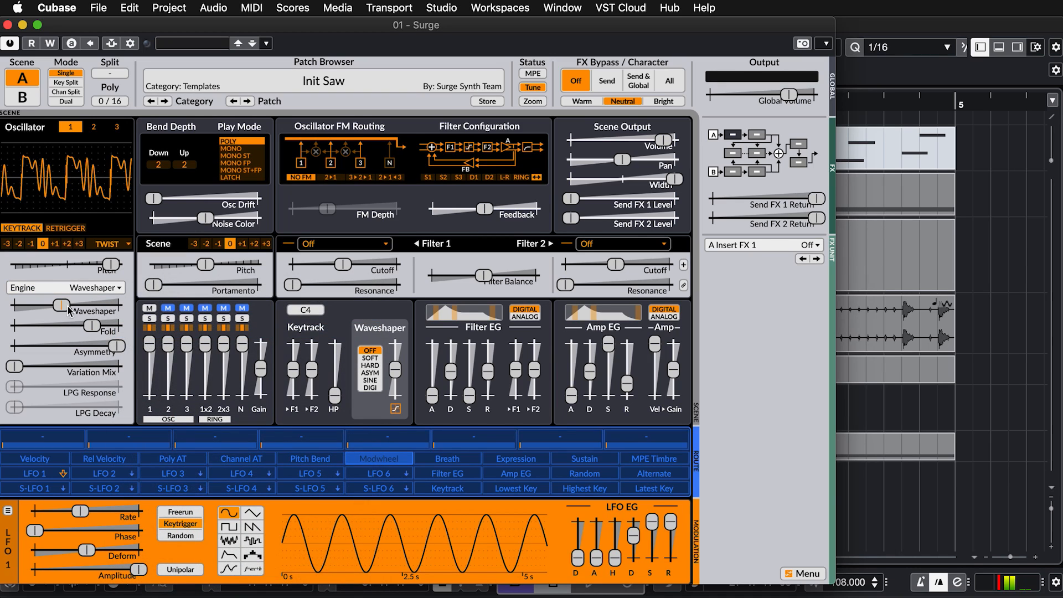
left_click_drag(61, 305, 13, 326)
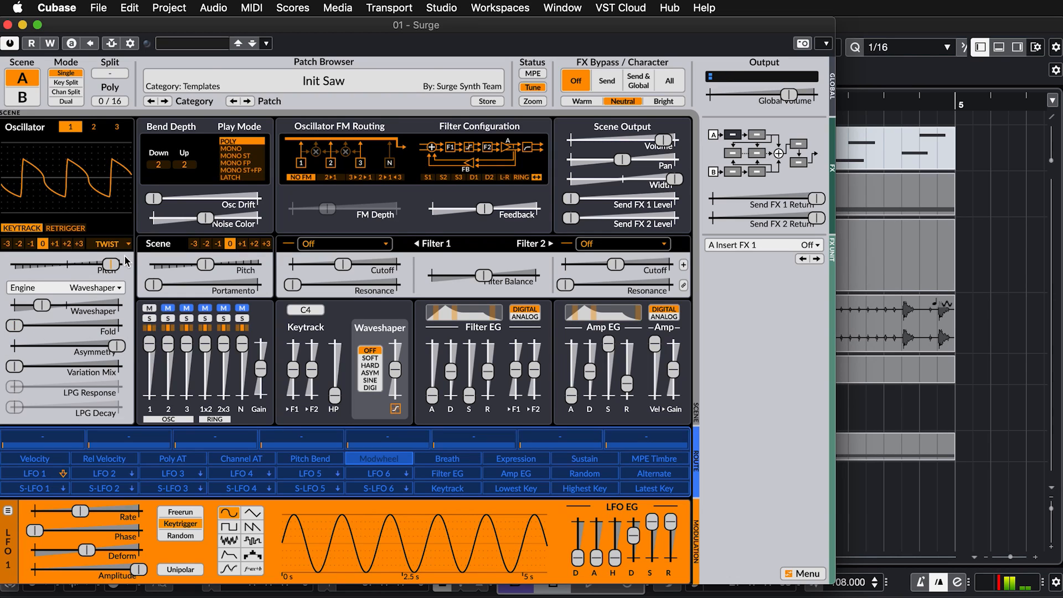
left_click_drag(116, 346, 53, 346)
Switch the Twist oscillator's engine to 2-Operator FM and raise its Amount slightly above zero.
left_click(108, 287)
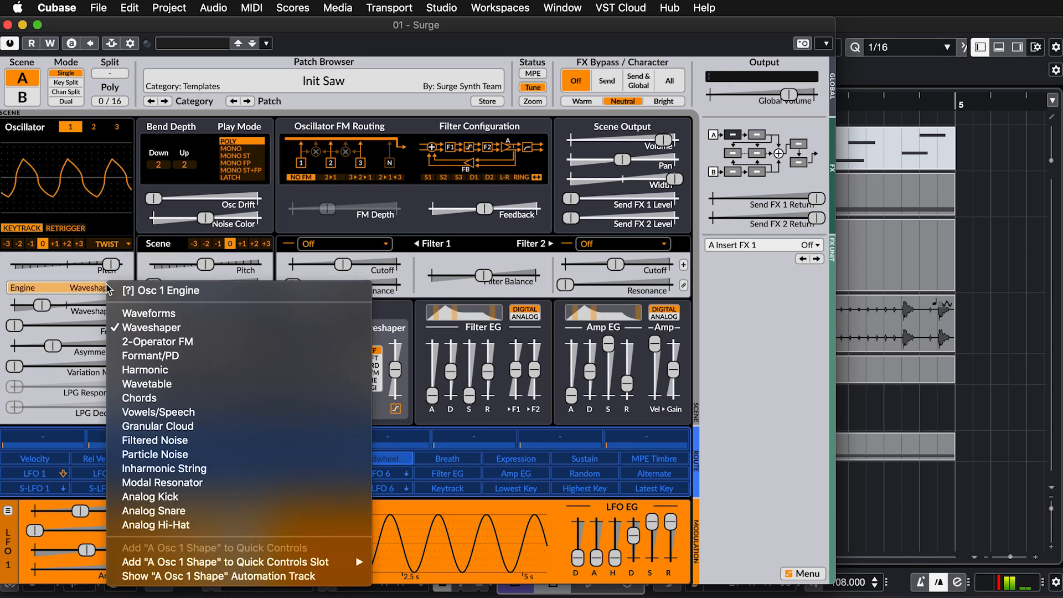
left_click(148, 346)
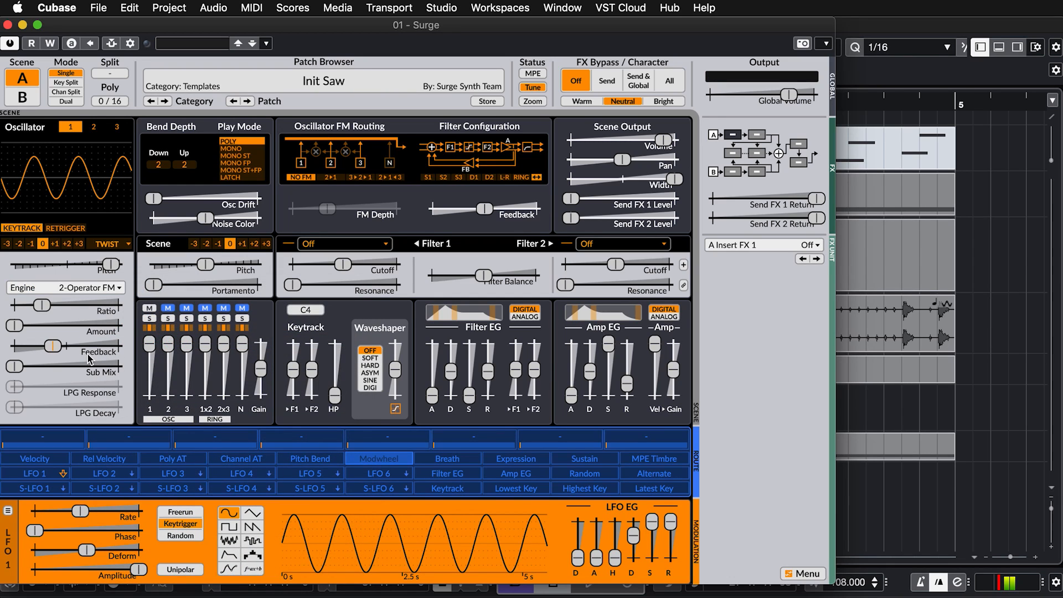
mouse_move(18, 328)
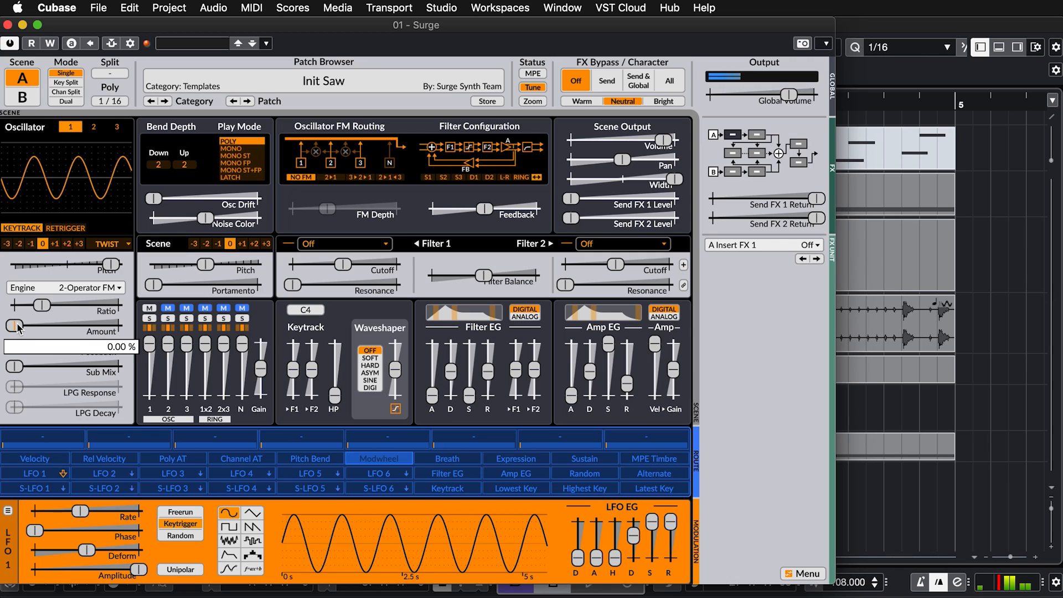
mouse_move(17, 326)
left_mouse_down()
mouse_move(81, 326)
mouse_move(38, 327)
left_mouse_up()
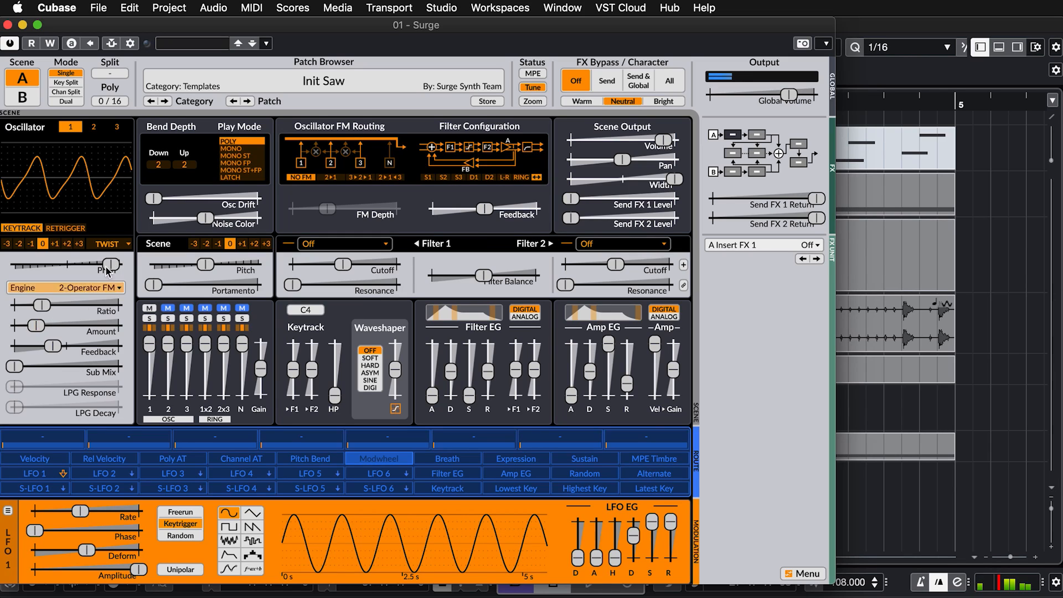
Switch the Twist oscillator's engine to Wavetable and lower its Bank and Morph X parameters.
right_click(108, 288)
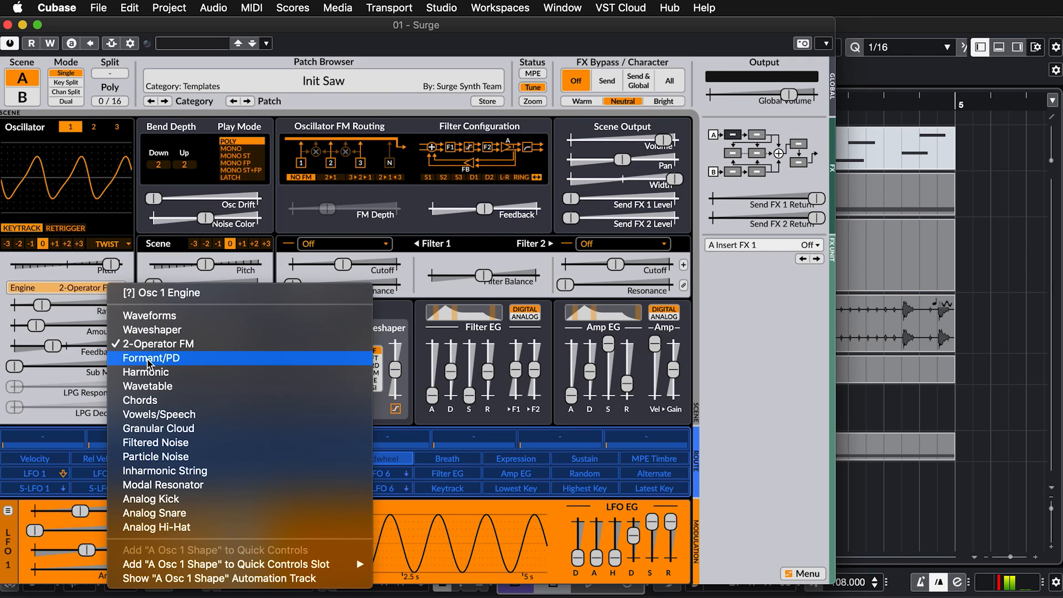
left_click(147, 387)
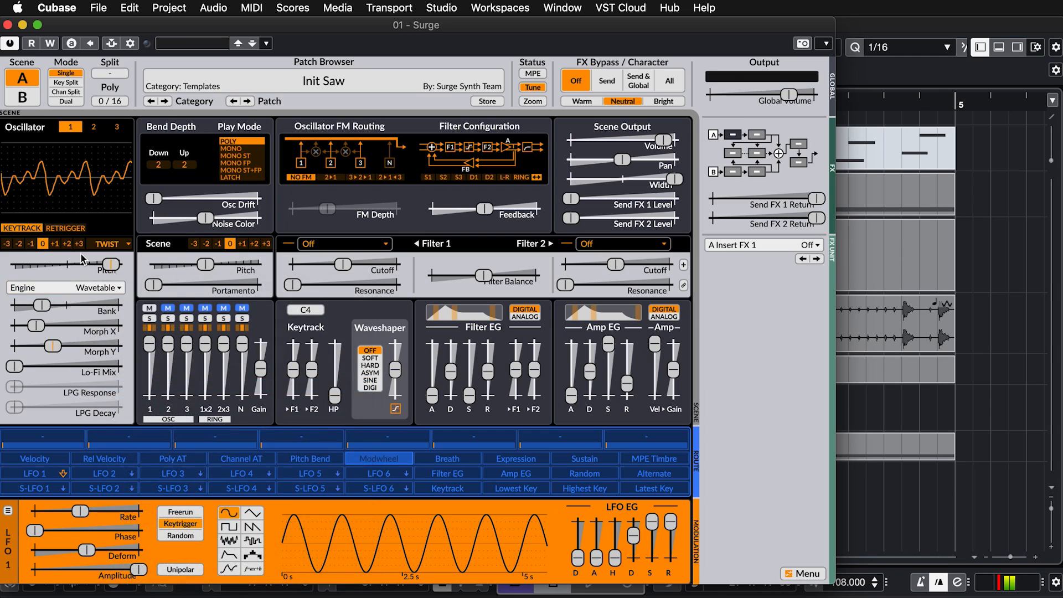
mouse_move(44, 315)
left_mouse_down()
mouse_move(89, 315)
mouse_move(21, 305)
mouse_move(56, 325)
mouse_move(114, 325)
mouse_move(51, 325)
left_mouse_up()
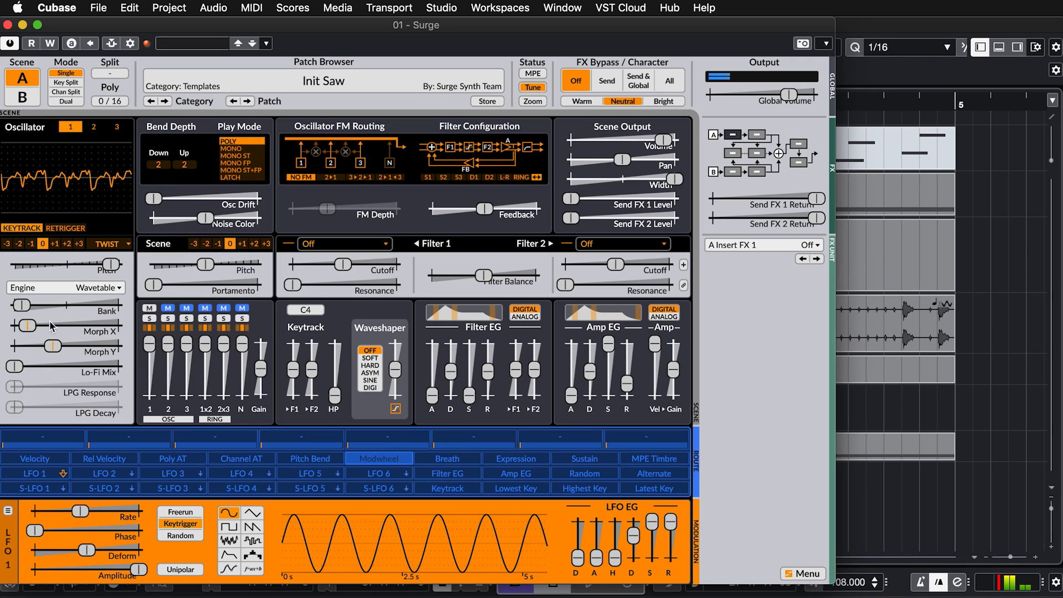
Switch the Twist oscillator's engine to Chords and raise the chord Type close to maximum.
left_click(112, 289)
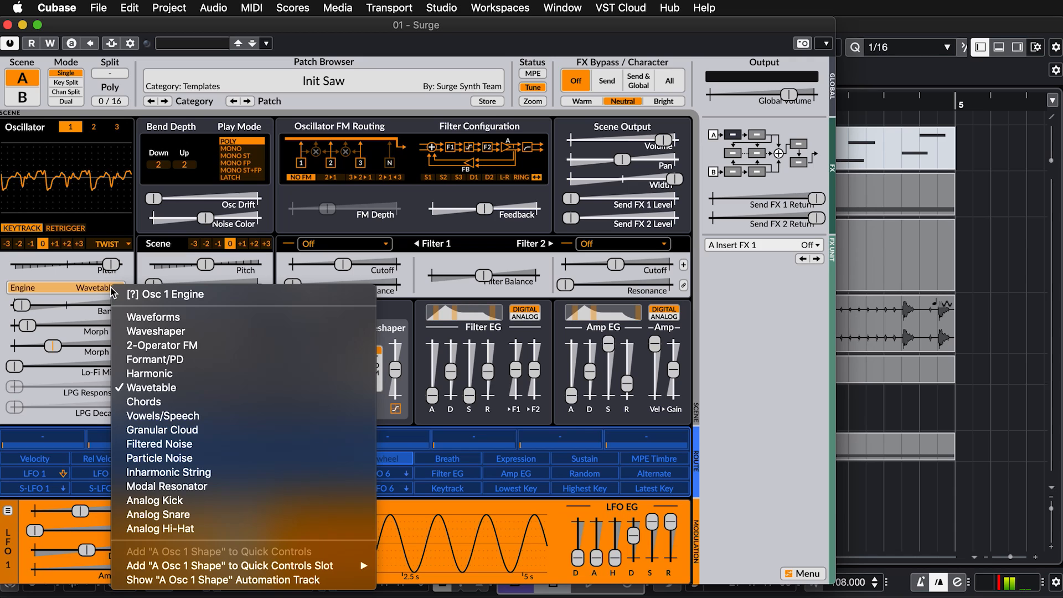
left_click(146, 402)
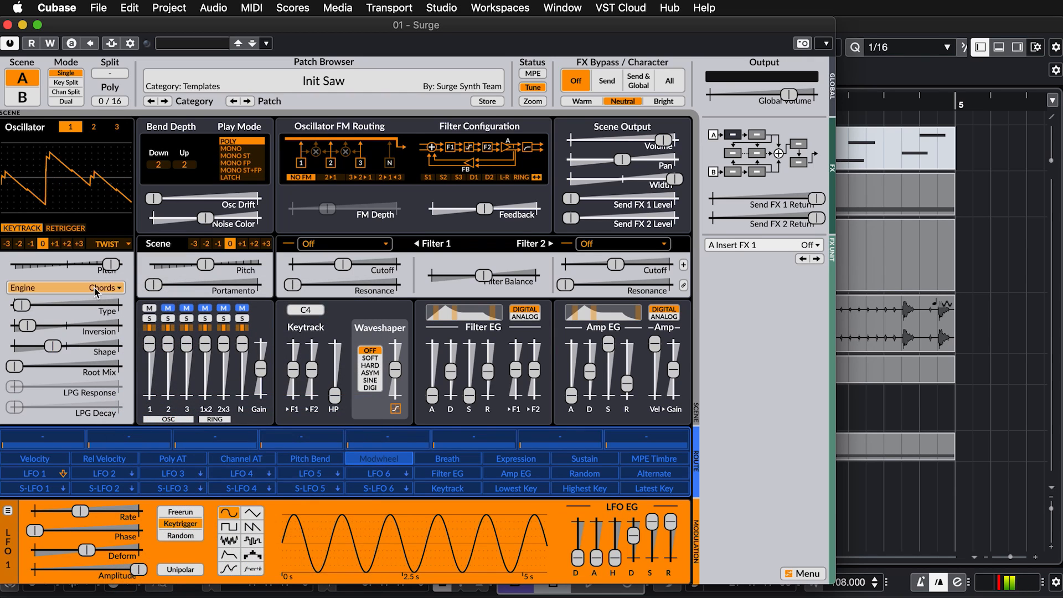
left_click_drag(28, 307, 107, 305)
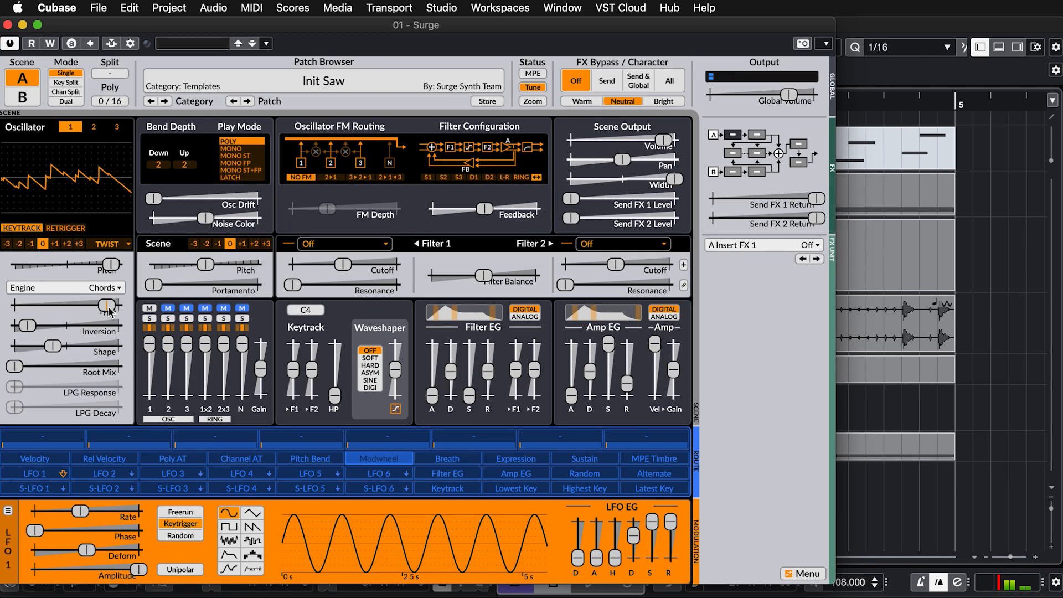
Switch the Twist oscillator's engine to Particle Noise and lower Freq Random to slightly above the middle.
left_click(119, 289)
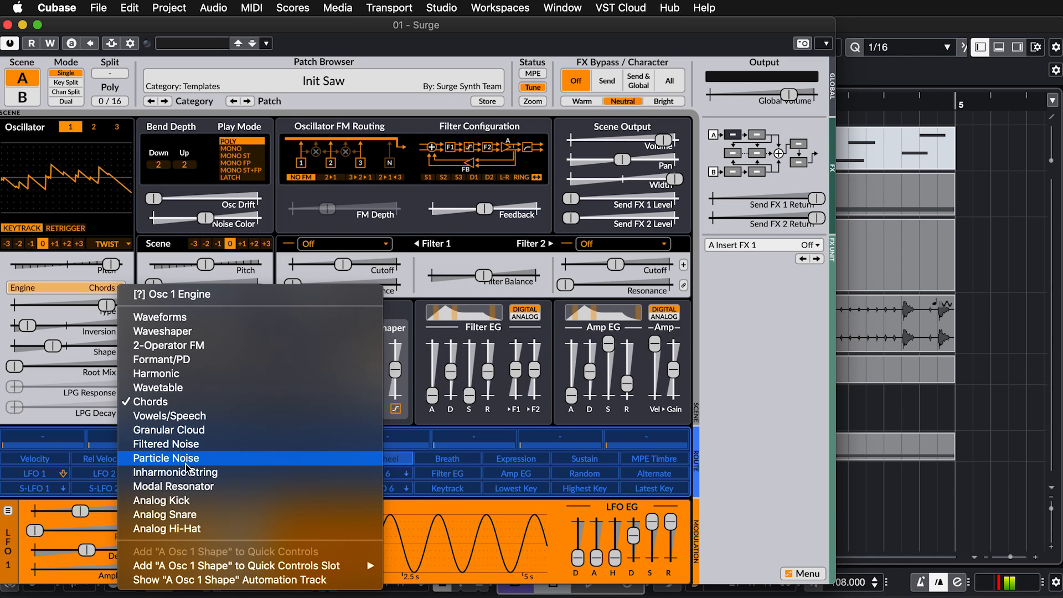
left_click(166, 459)
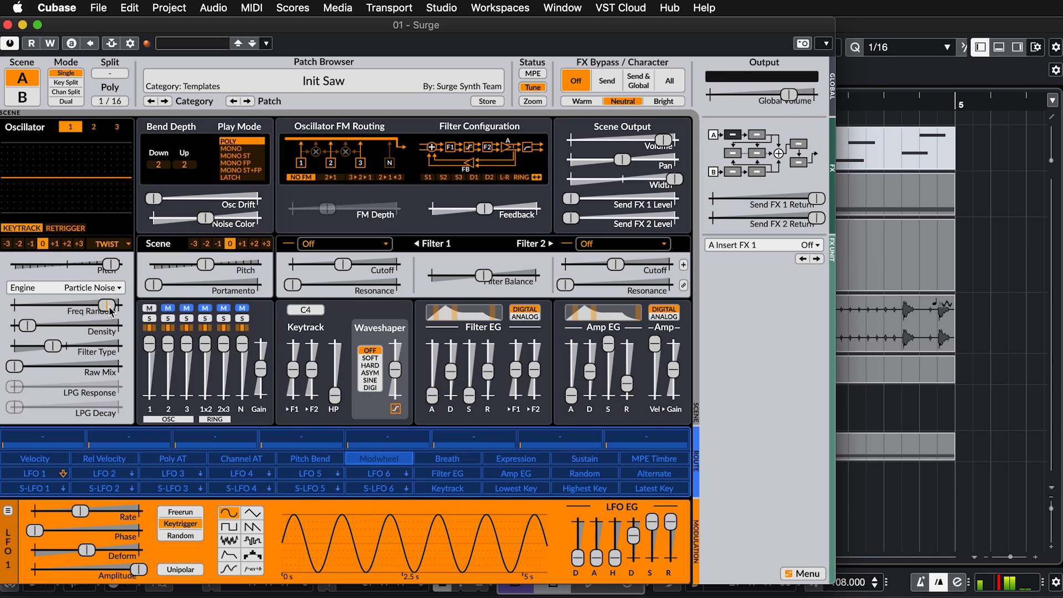
left_click_drag(111, 310, 77, 306)
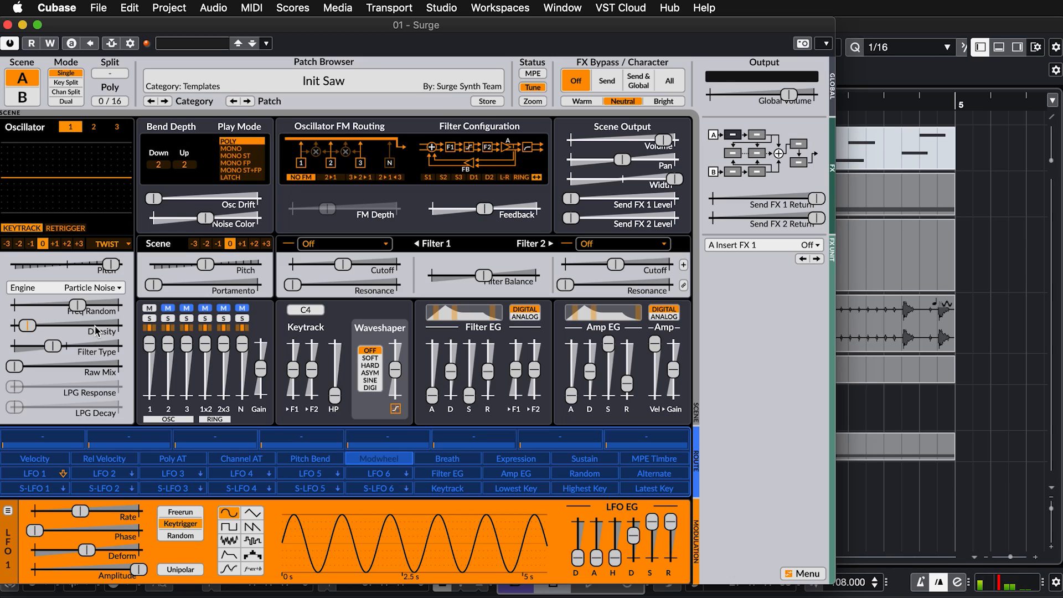
Try the Inharmonic String engine on the Twist oscillator, and set the engine to Analog Kick.
left_click(114, 289)
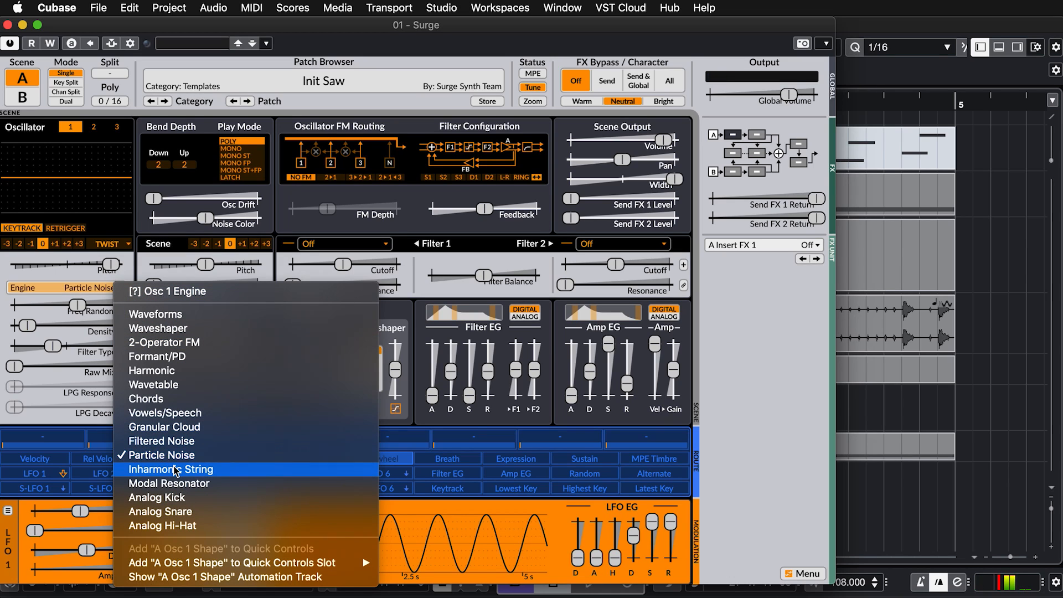
left_click(175, 470)
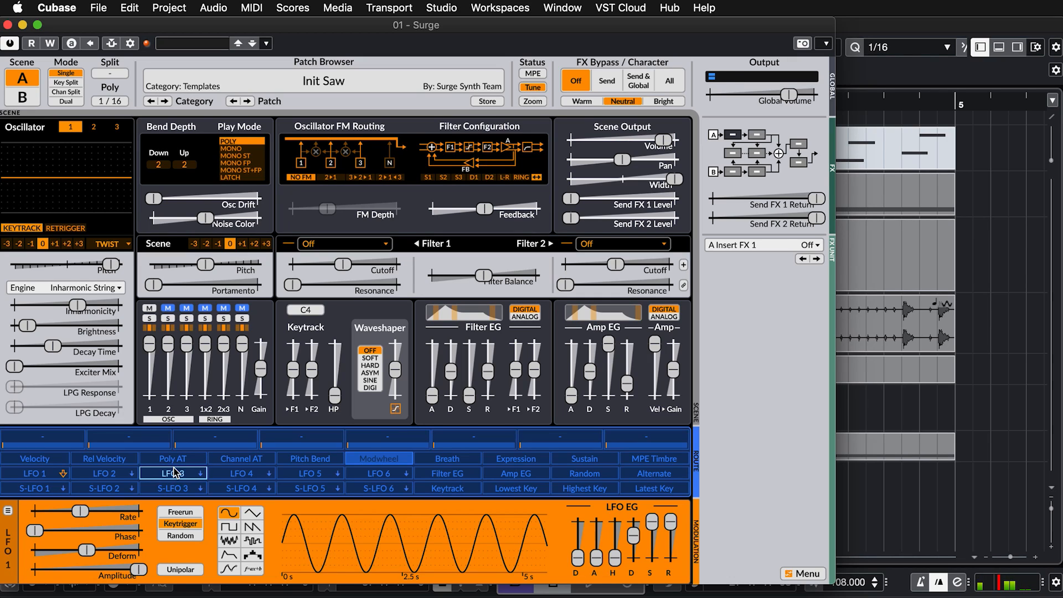
left_click(111, 288)
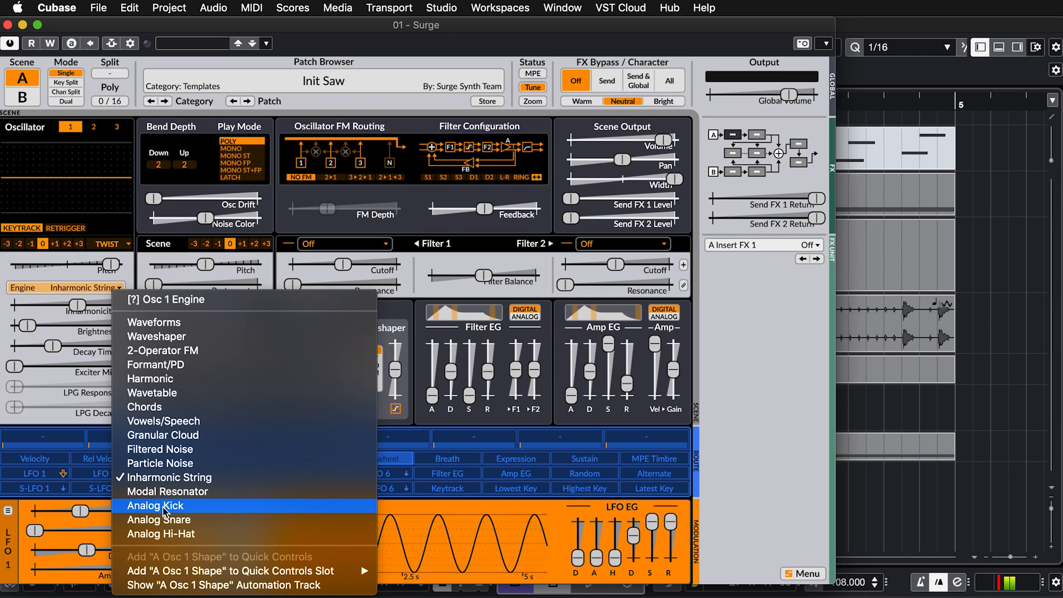
left_click(155, 506)
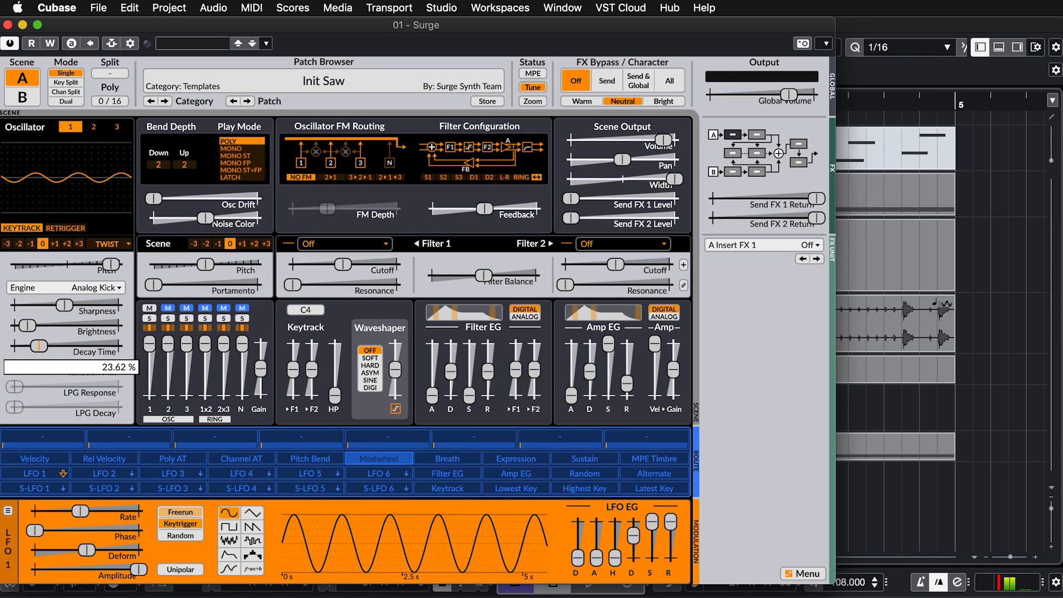
Try the Analog Kick engine's Decay Time at 54.96 %, lower it to about a third, and open the engine list.
left_click_drag(39, 346, 71, 346)
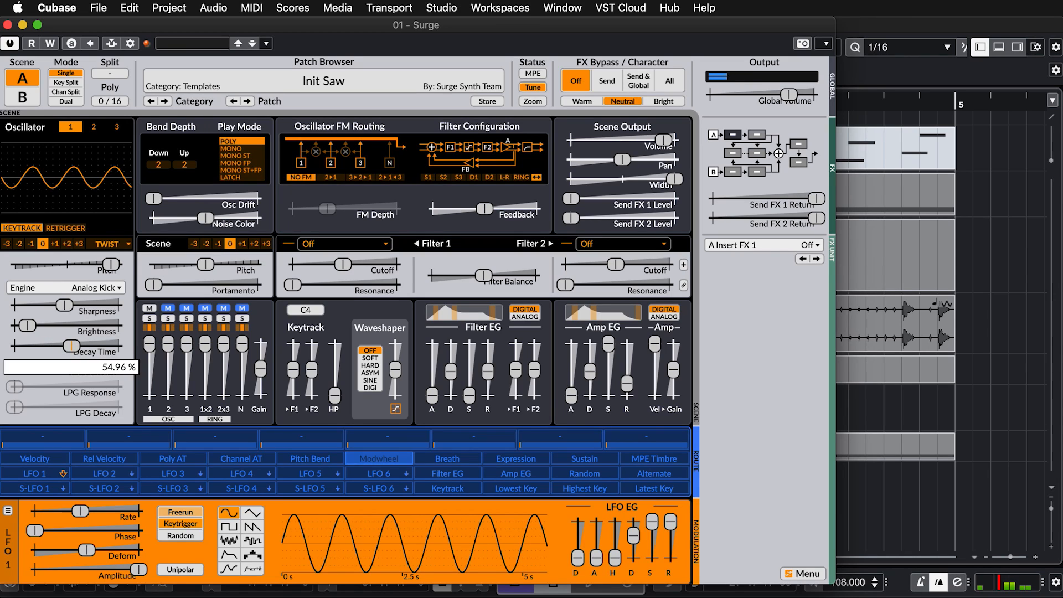
mouse_move(69, 352)
left_click_drag(70, 352, 49, 348)
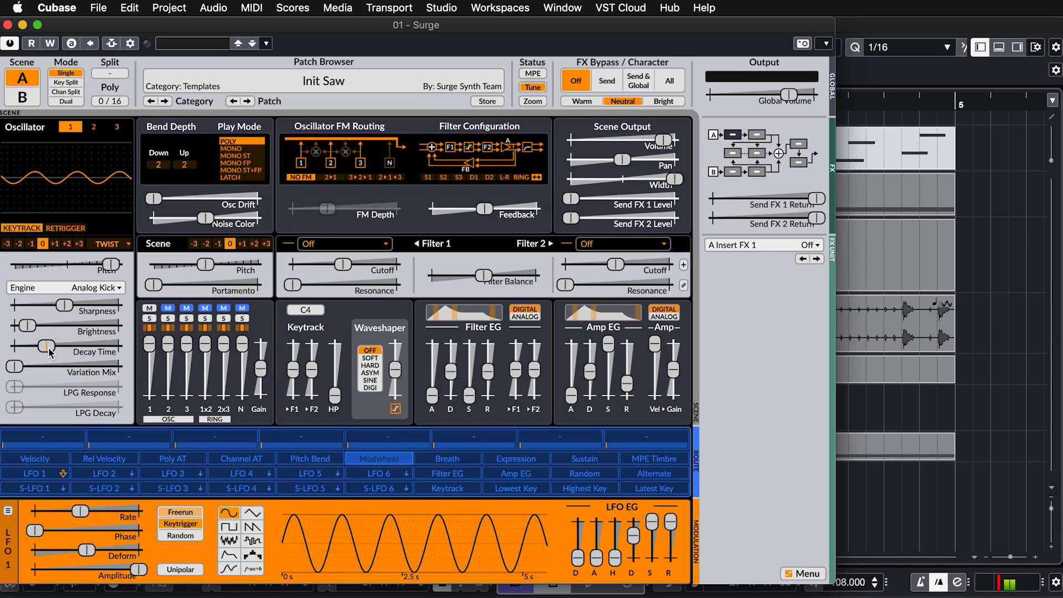
left_click(110, 287)
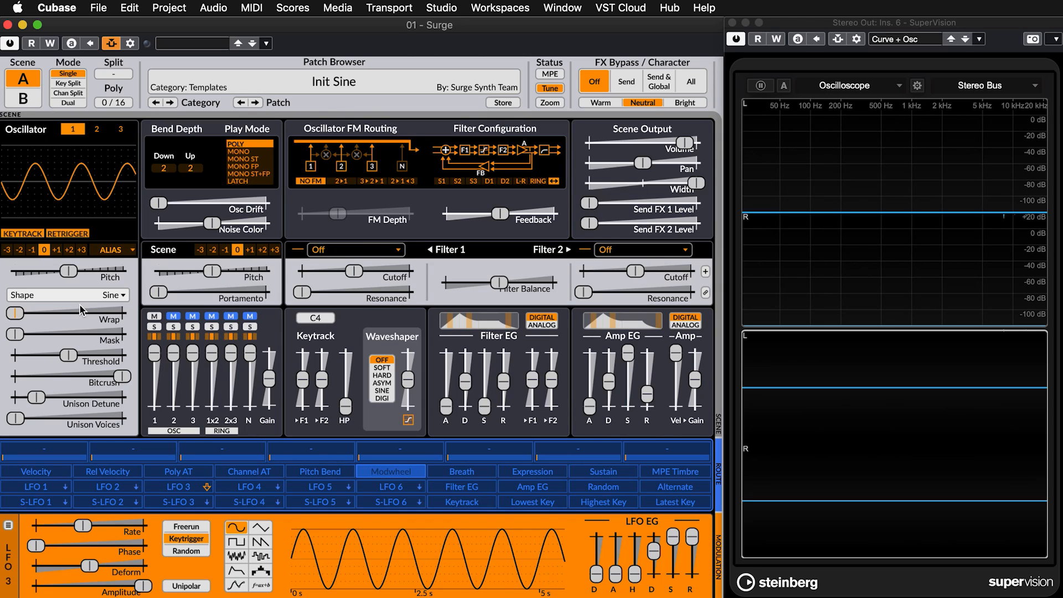
Try the Alias oscillator's Bitcrush slightly below its middle, and restore it to 8.00 bits.
left_click(122, 380)
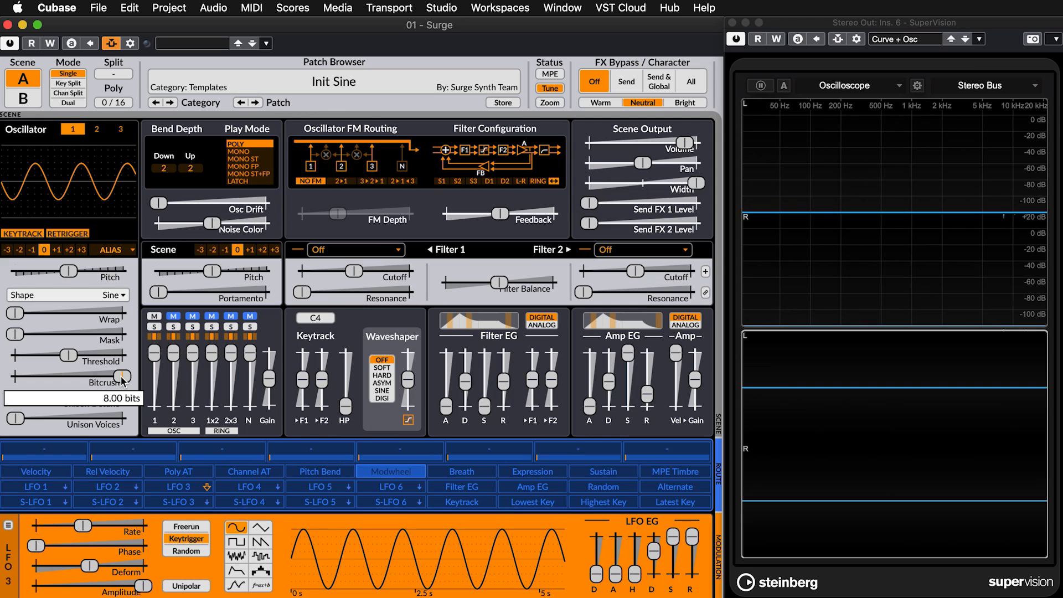
left_click_drag(122, 380, 58, 376)
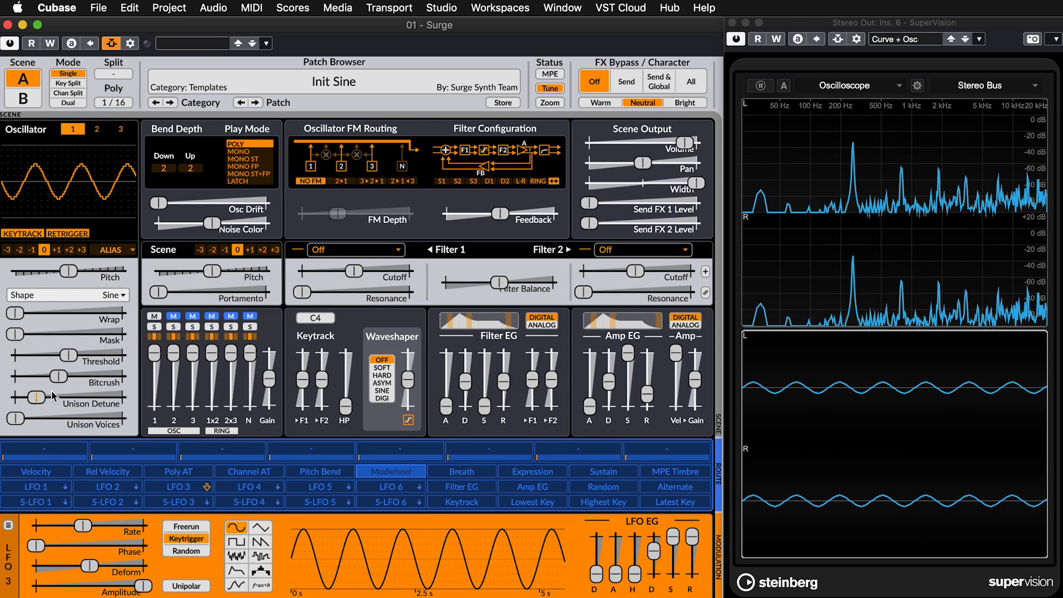
left_click_drag(58, 376, 122, 376)
Try the Ramp shape on the Alias oscillator, and return the shape to Sine.
left_click(114, 295)
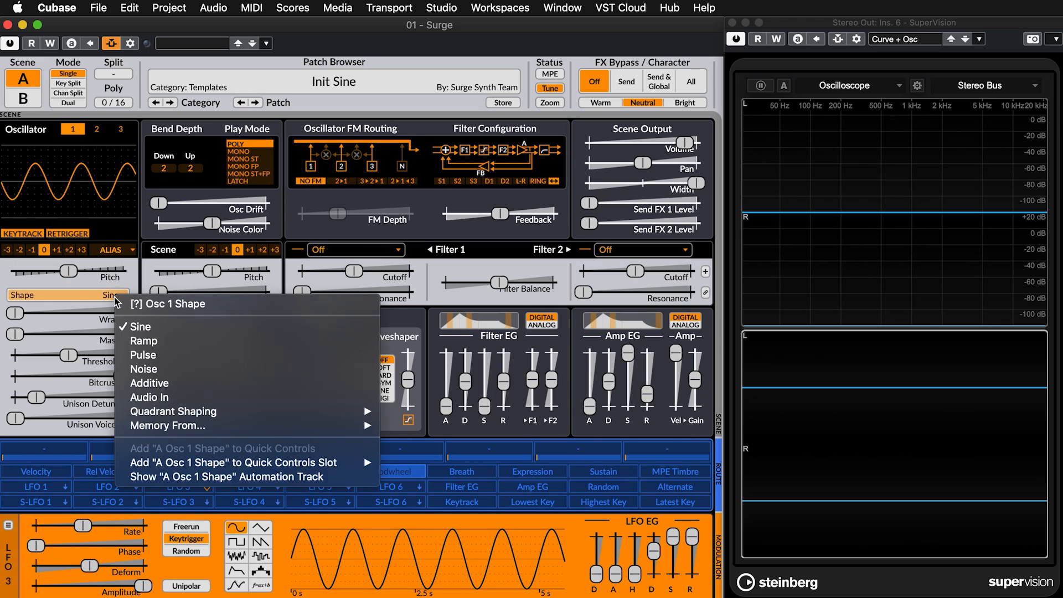
left_click(146, 408)
mouse_move(121, 379)
left_mouse_down()
mouse_move(83, 379)
mouse_move(122, 379)
left_mouse_up()
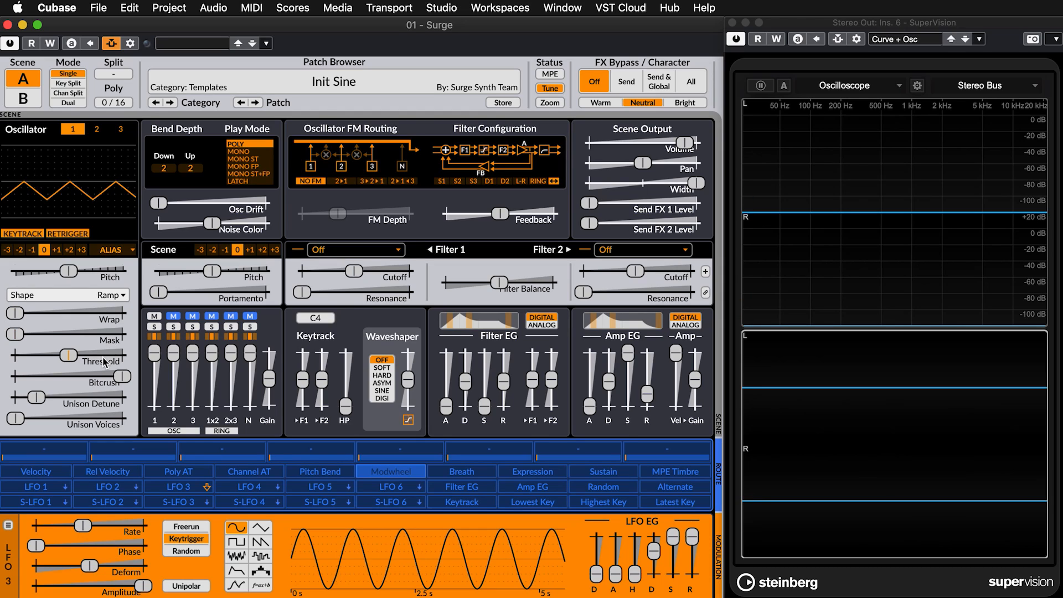
right_click(108, 295)
left_click(130, 327)
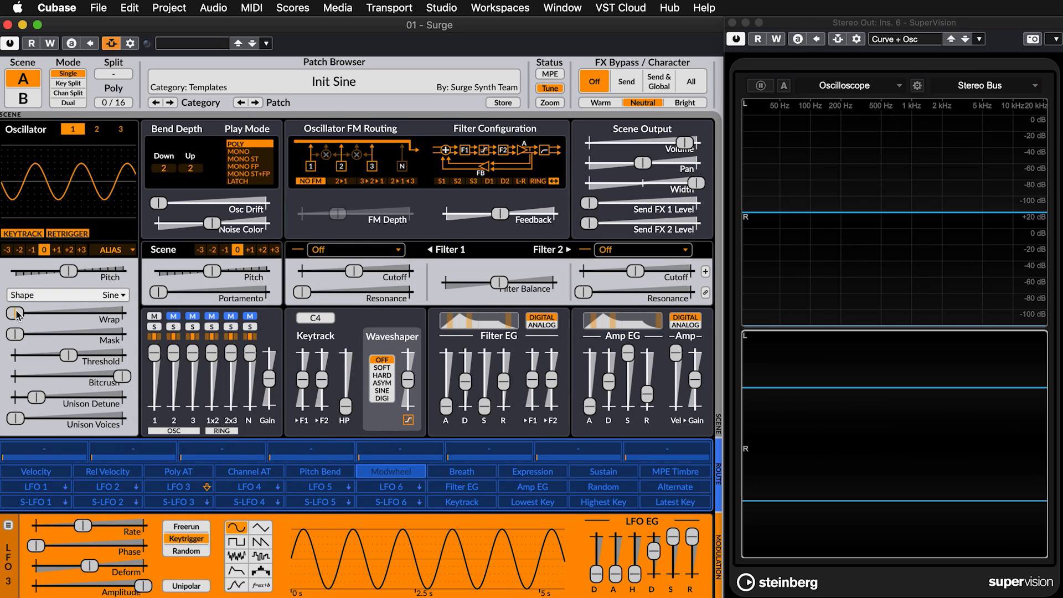
Raise the Alias oscillator's Mask to 88.99 %, keeping Wrap at its minimum.
mouse_move(15, 315)
left_mouse_down()
mouse_move(97, 313)
mouse_move(15, 313)
left_mouse_up()
left_click(15, 336)
left_click_drag(15, 336, 110, 334)
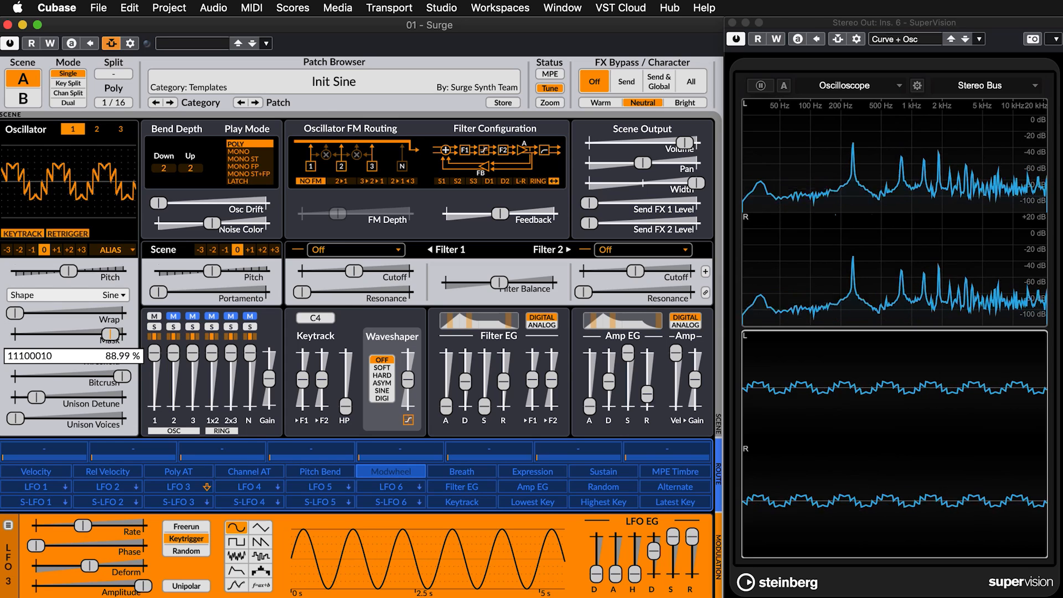
Raise the Alias oscillator's Wrap slightly above minimum and set its Threshold to 49.37 %.
left_click_drag(17, 311, 22, 313)
mouse_move(69, 357)
left_mouse_down()
mouse_move(90, 357)
mouse_move(68, 357)
left_mouse_up()
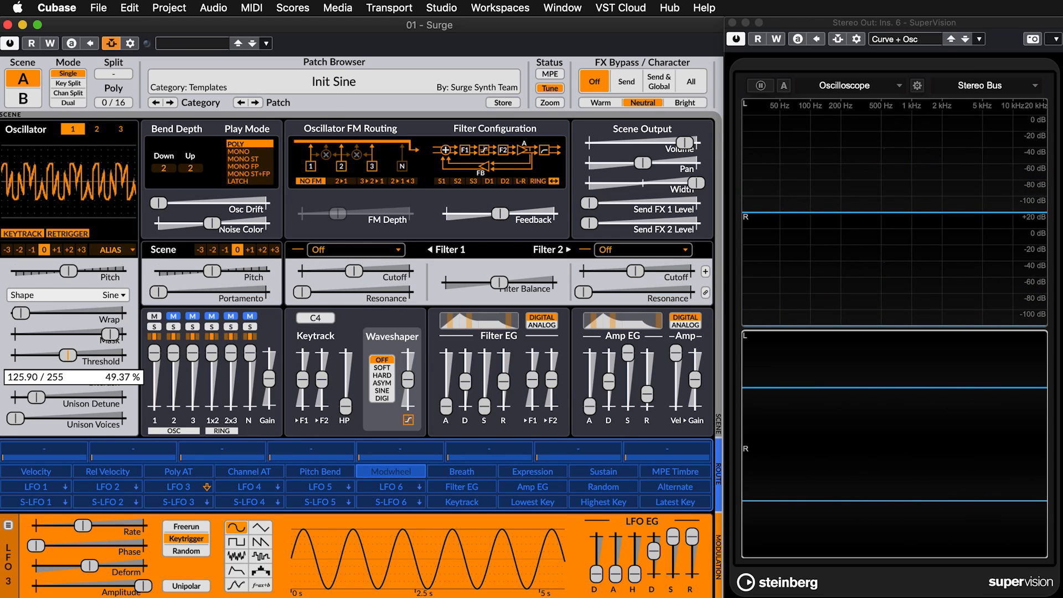
left_click_drag(68, 357, 69, 357)
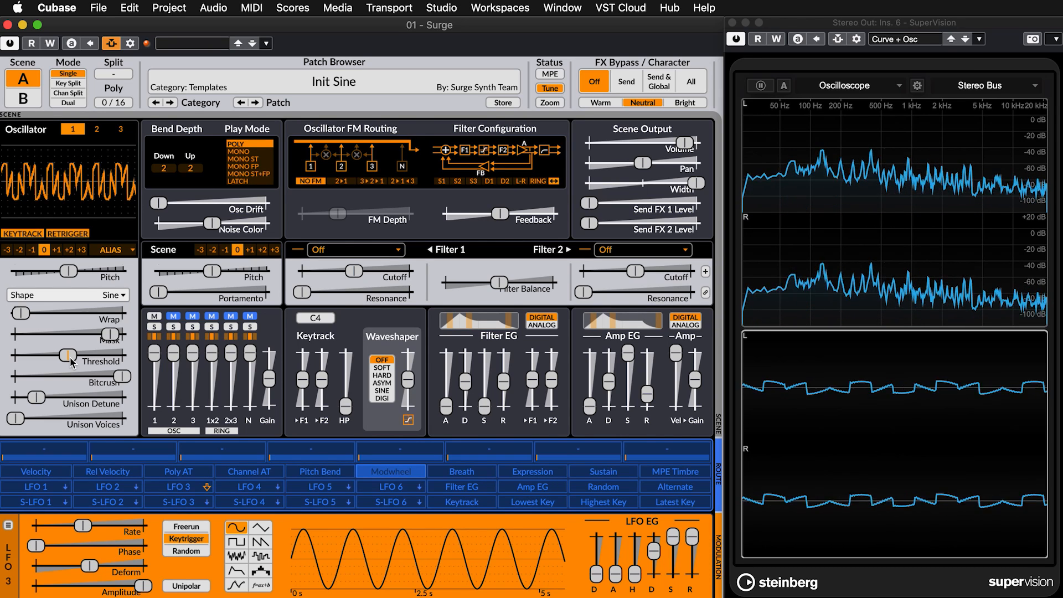
Set the Alias oscillator's shape to Audio In and close the Surge editor window.
right_click(120, 303)
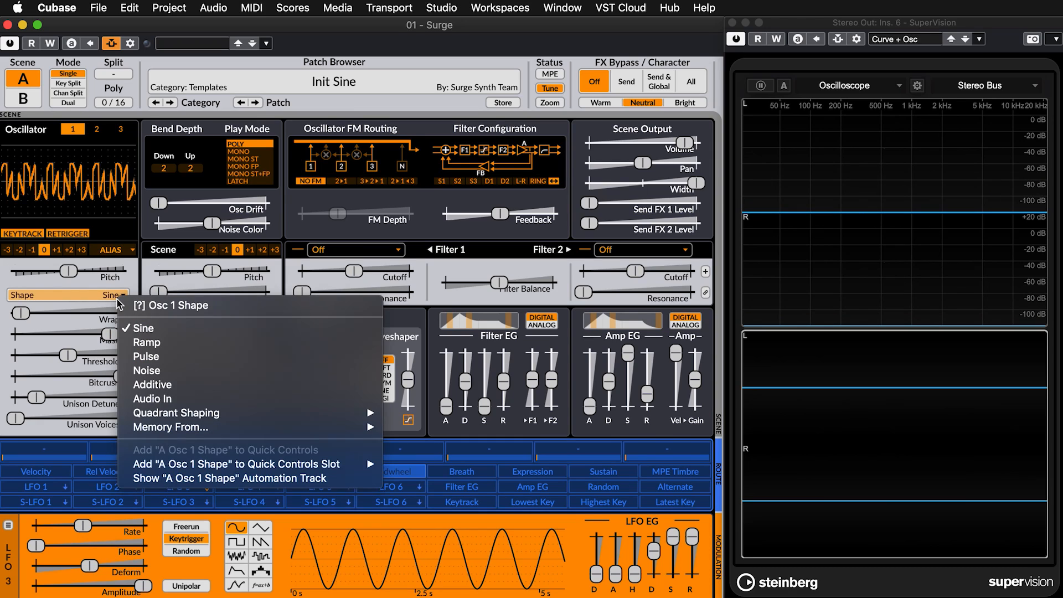
left_click(173, 403)
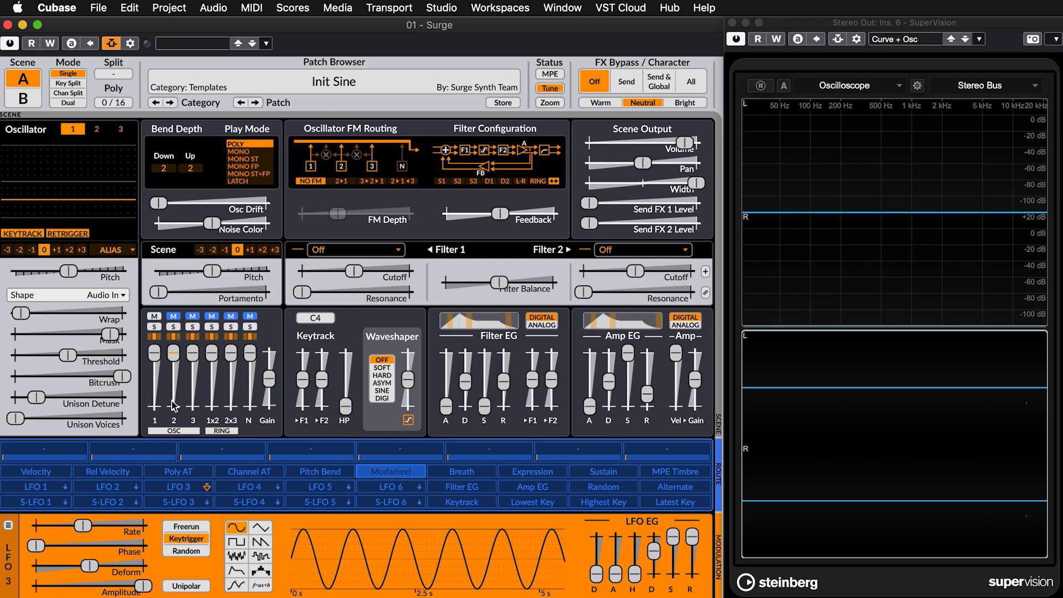
left_click(8, 26)
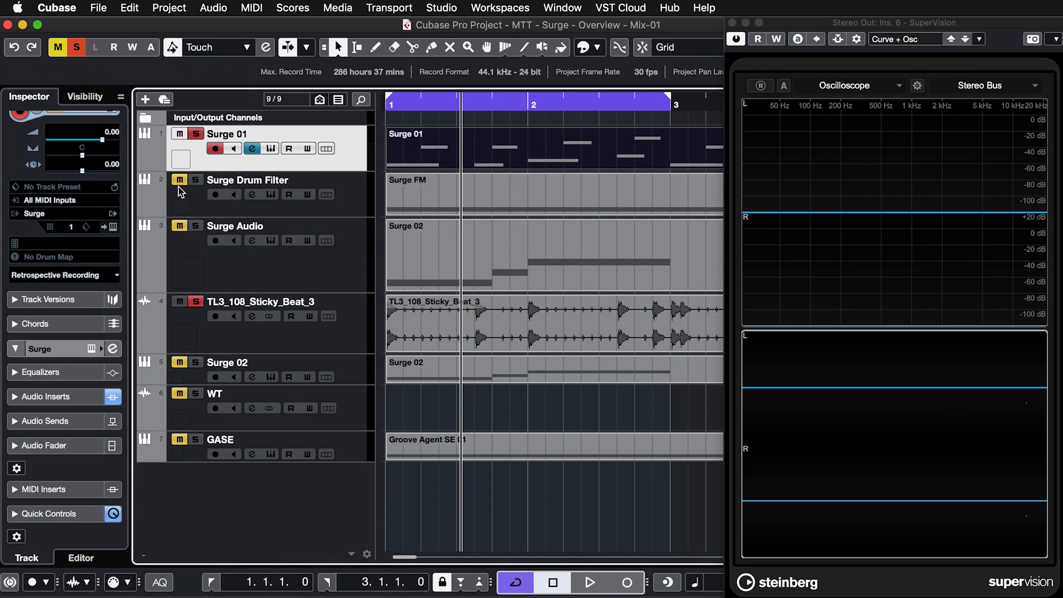
Mute the MIDI part on the Surge 01 track with the Mute tool.
left_click(333, 324)
left_click(351, 167)
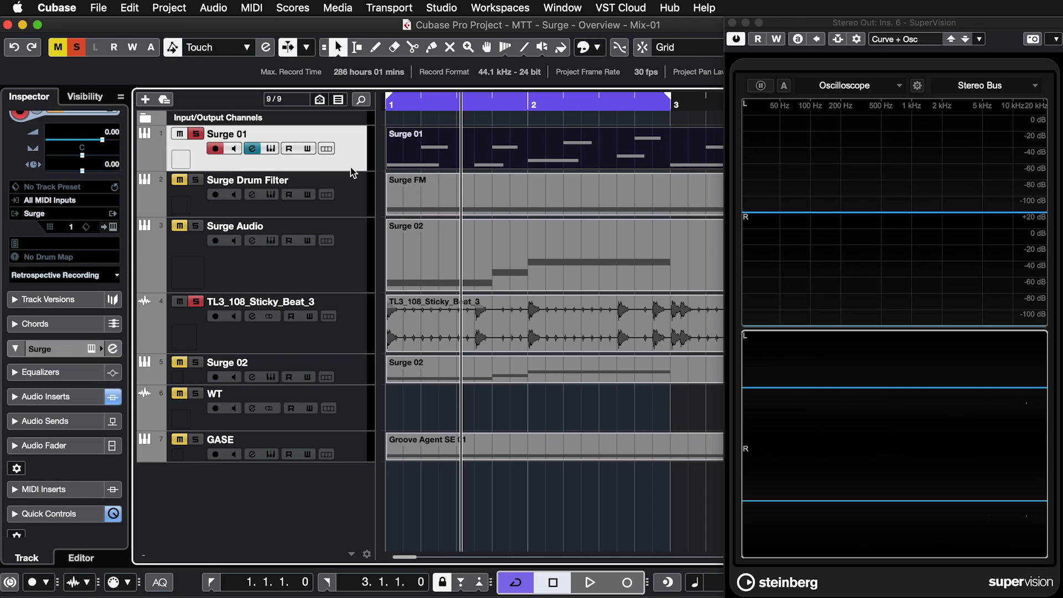
right_click(446, 164)
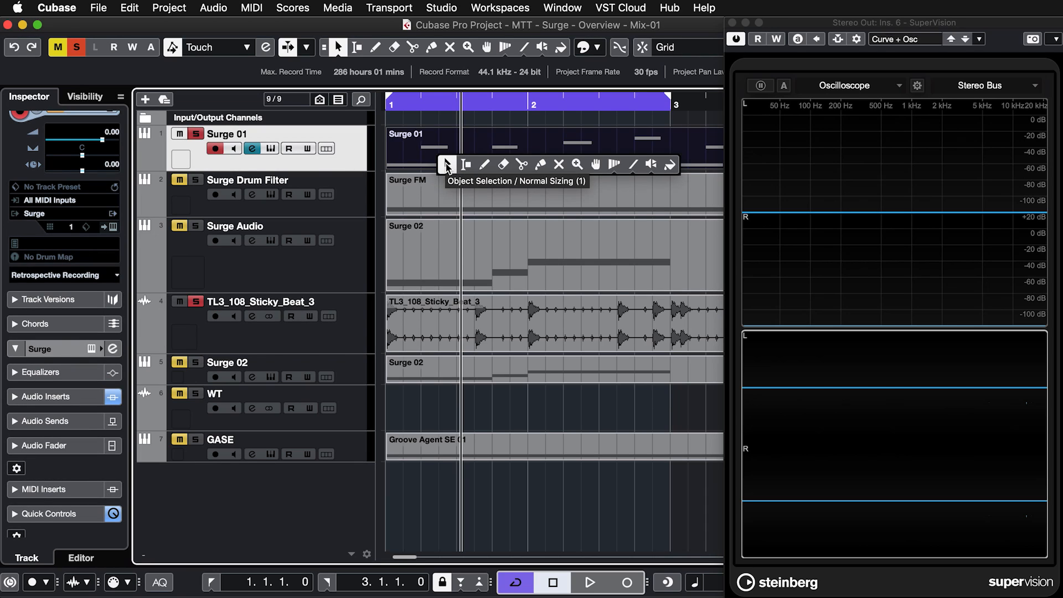
left_click(559, 164)
right_click(426, 154)
left_click(426, 159)
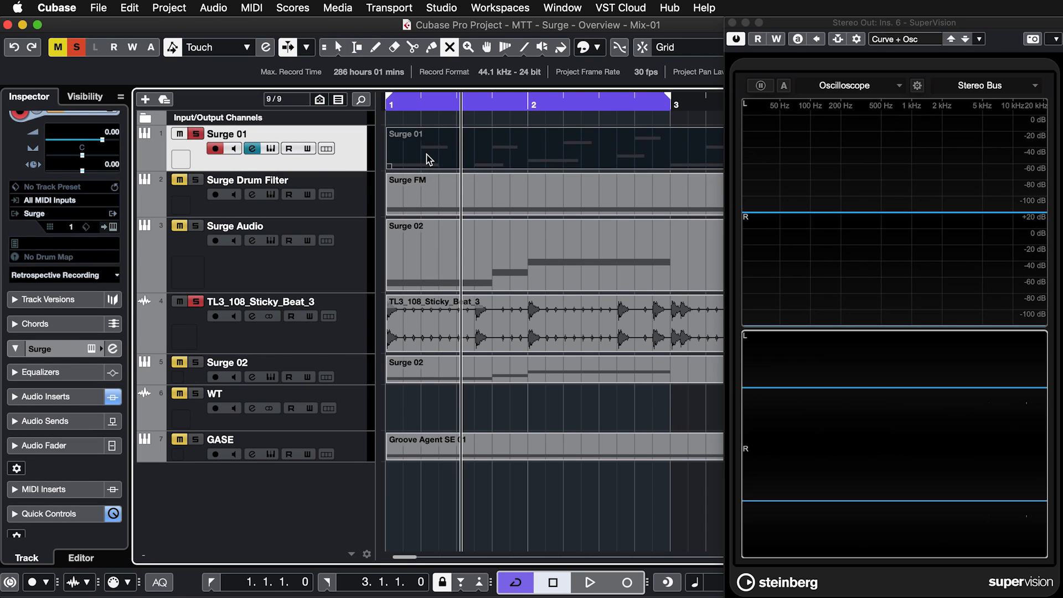
Play the project from the start and reopen the instrument editor of the Surge 01 track.
key("period")
key("space")
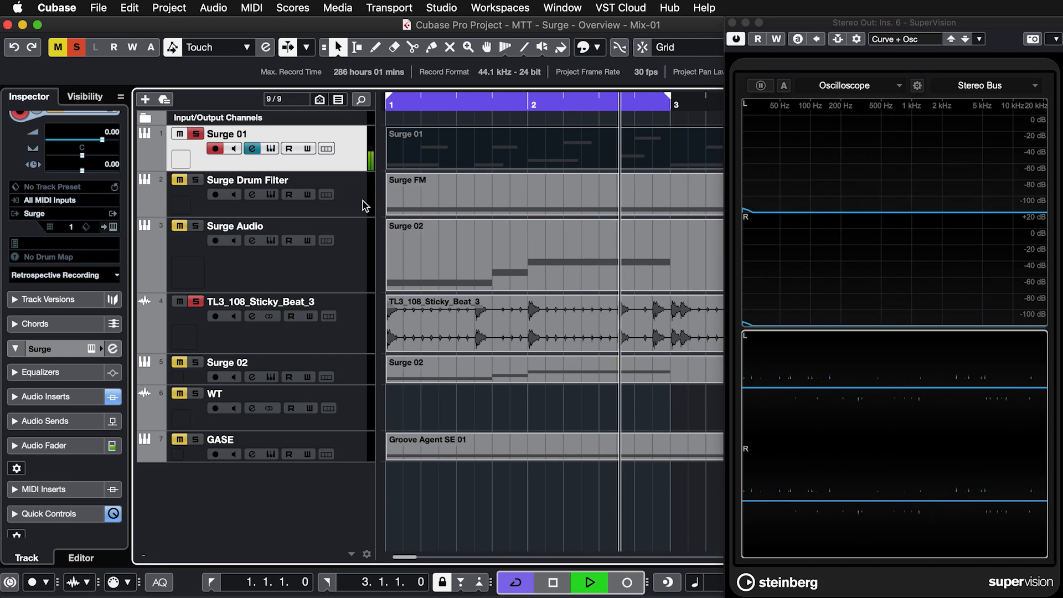
left_click(269, 150)
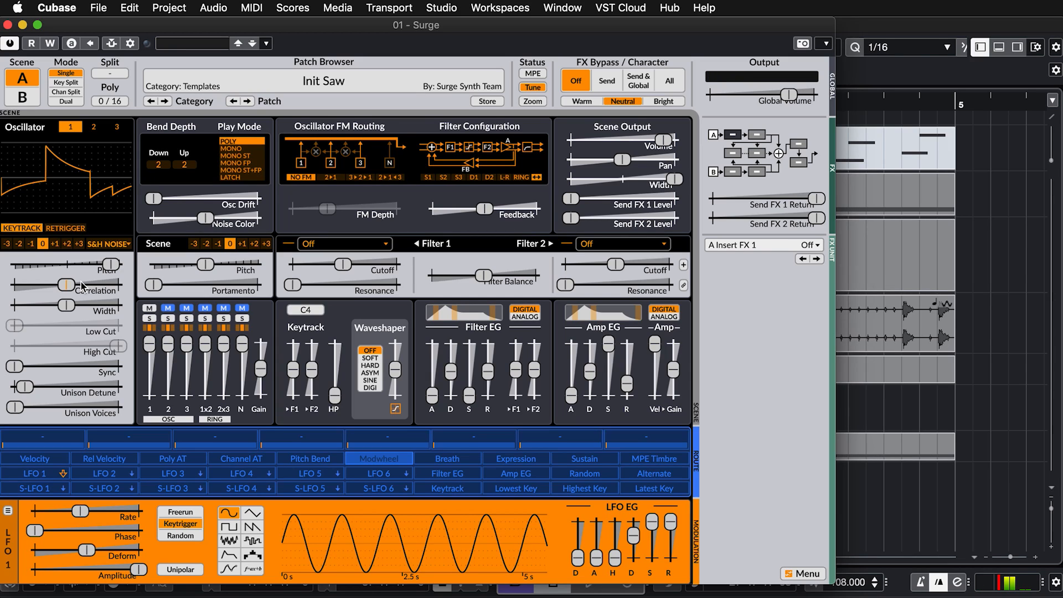
Raise the S&H Noise oscillator's Correlation and Width to about three quarters and set Unison Voices to 10.
left_click_drag(111, 264, 66, 264)
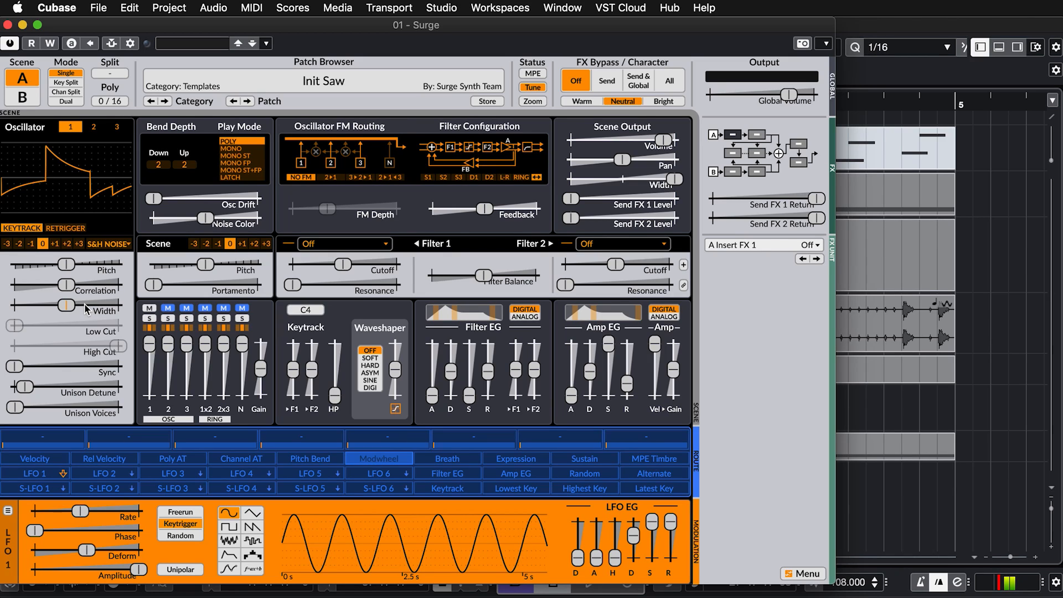
left_click_drag(67, 284, 111, 265)
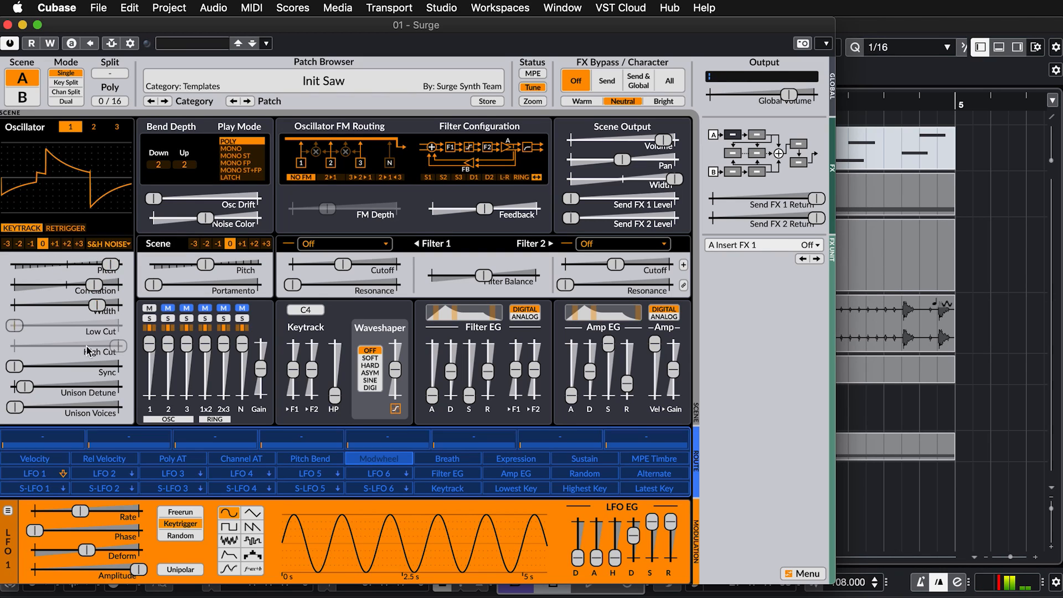
mouse_move(18, 409)
left_click_drag(18, 409, 81, 412)
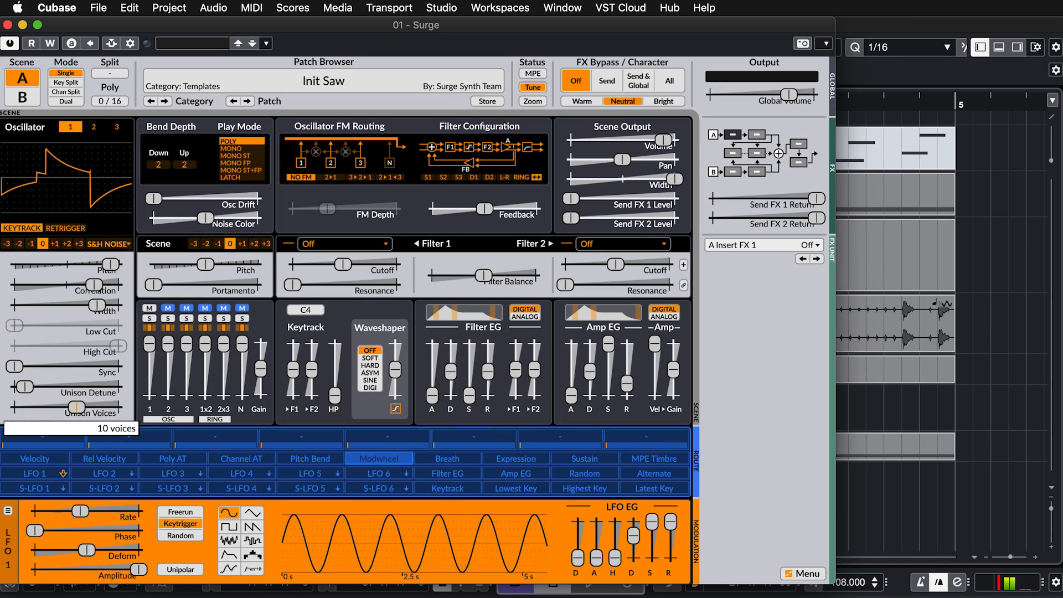